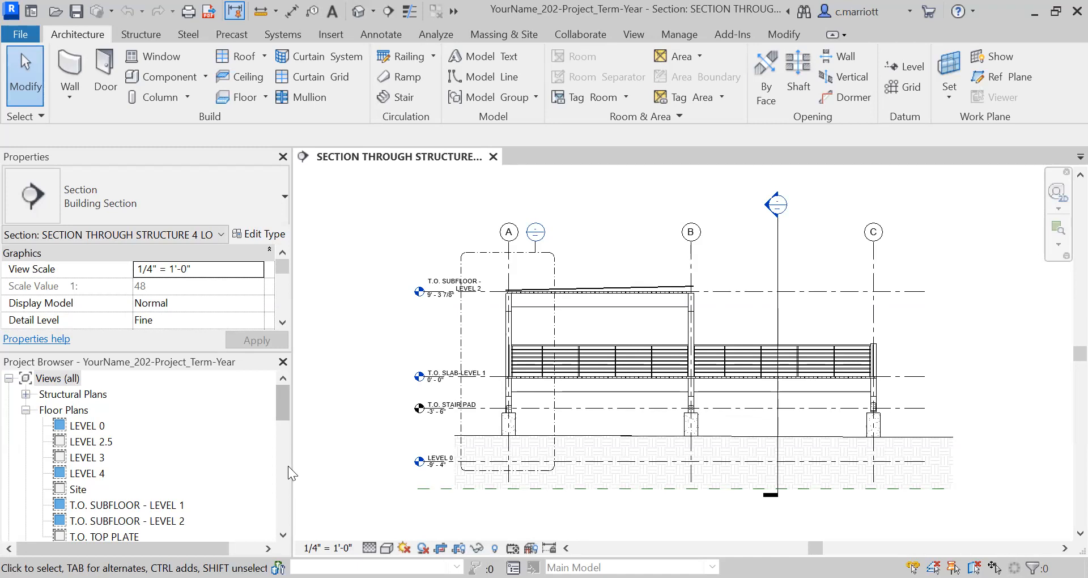
Open the WALL SECTION AT STRUCTURE 4 view
{"action": "left_click", "coordinate": [288, 496]}
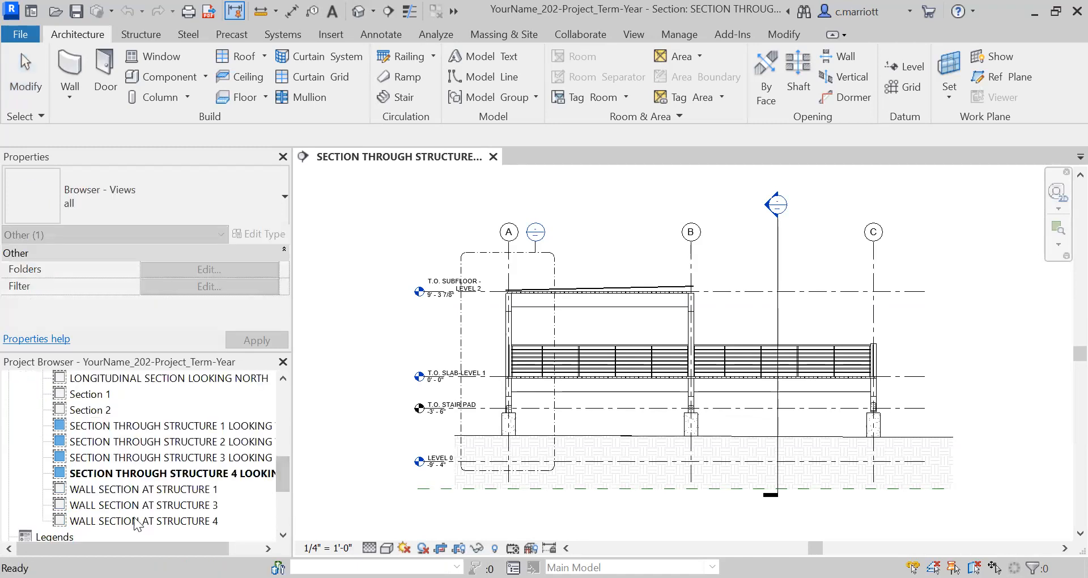
{"action": "double_click", "coordinate": [99, 521]}
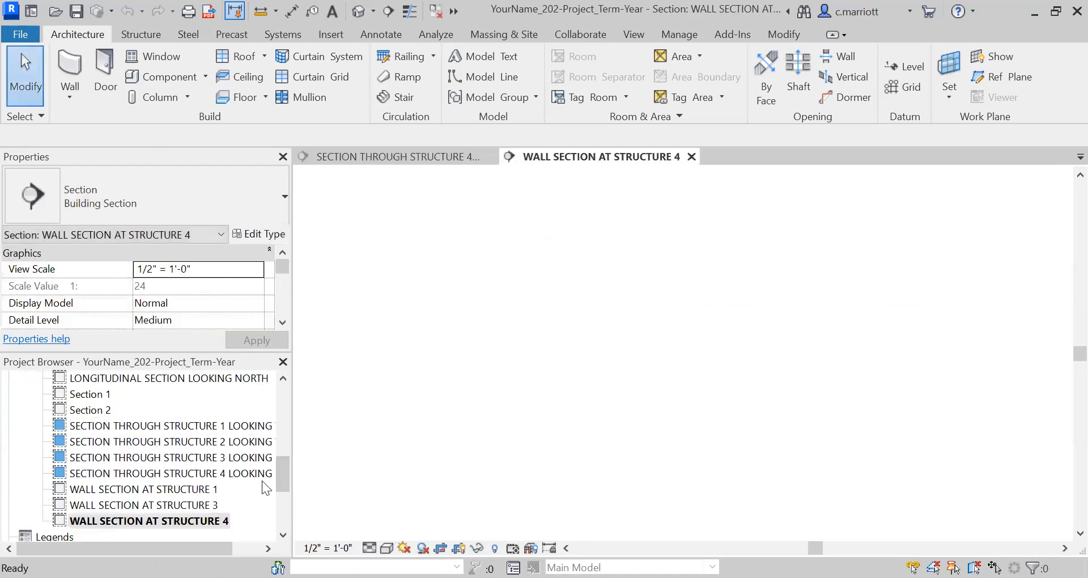
{"action": "scroll", "coordinate": [576, 300], "scroll_direction": "up", "scroll_amount": 3}
{"action": "scroll", "coordinate": [520, 286], "scroll_direction": "up", "scroll_amount": 4}
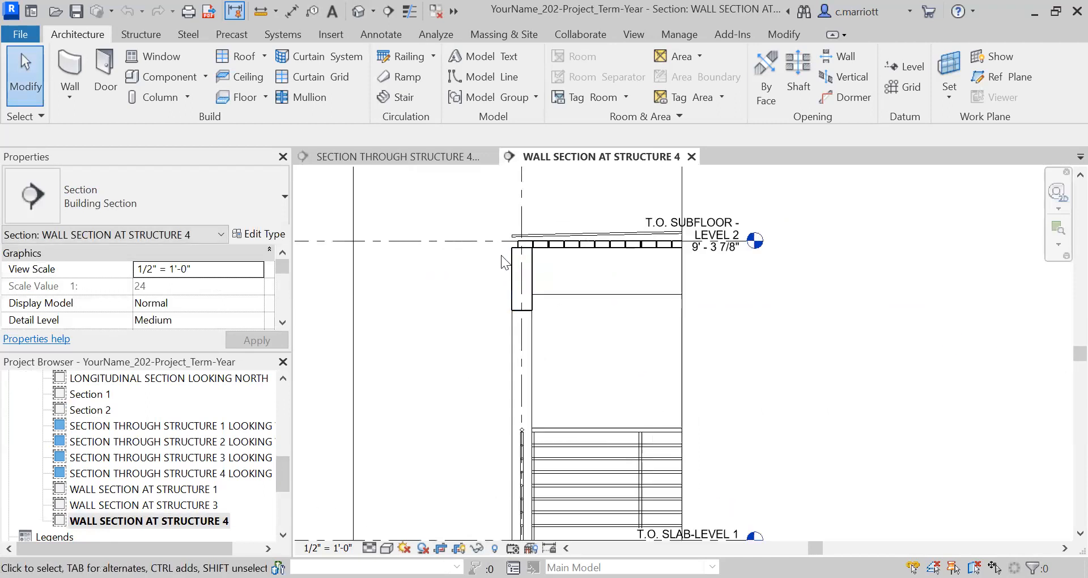
Examine the timber beam, decking and sloped roof at the T.O. SUBFLOOR - LEVEL 2 corner of the wall section
{"action": "middle_click_drag", "start_coordinate": [479, 275], "coordinate": [621, 429]}
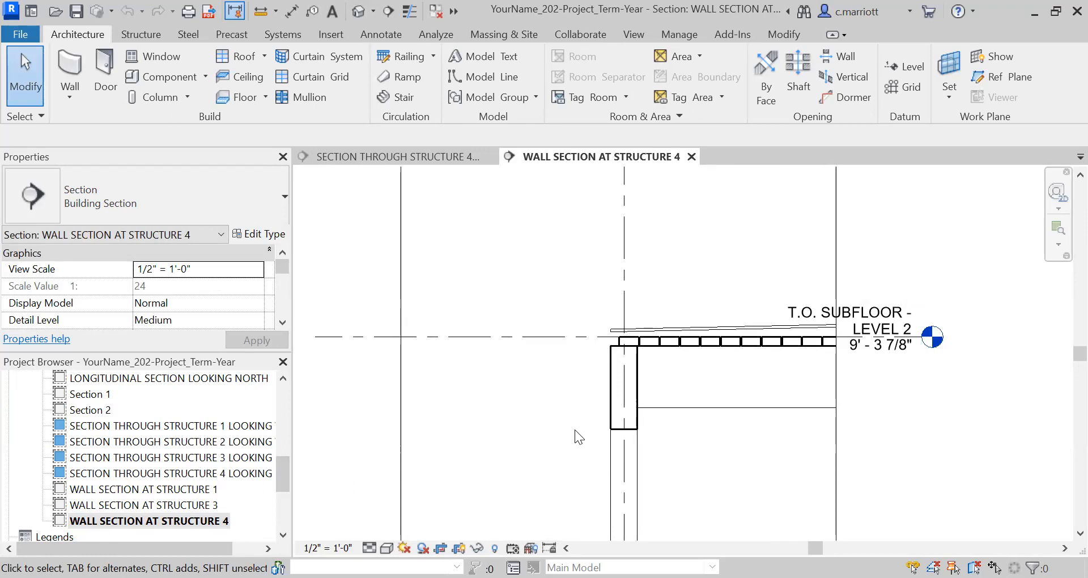
{"action": "scroll", "coordinate": [618, 368], "scroll_direction": "up", "scroll_amount": 5}
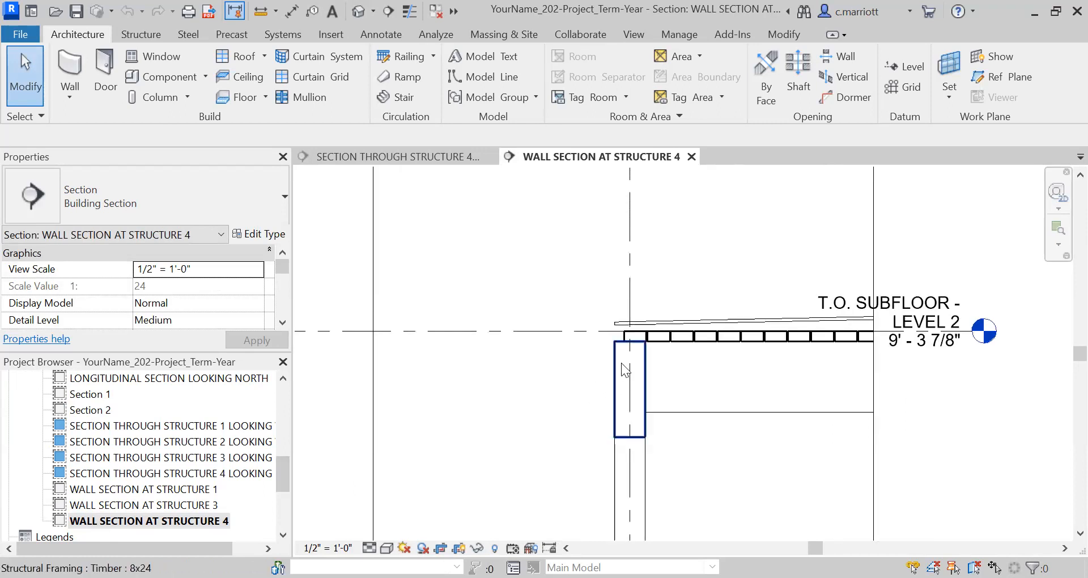
{"action": "middle_click_drag", "start_coordinate": [641, 344], "coordinate": [503, 403]}
{"action": "scroll", "coordinate": [507, 399], "scroll_direction": "up", "scroll_amount": 1}
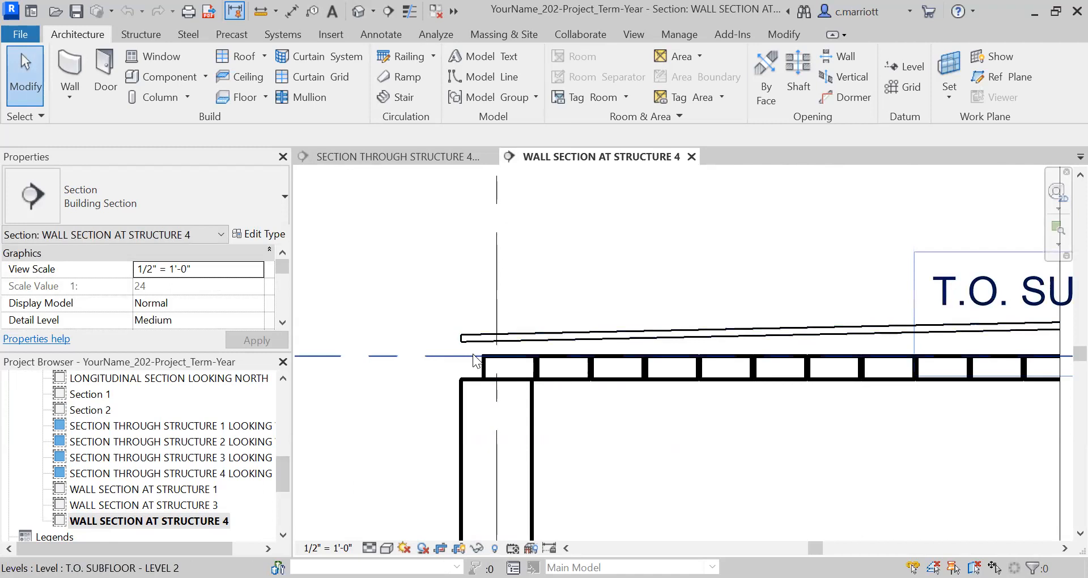
{"action": "scroll", "coordinate": [507, 348], "scroll_direction": "up", "scroll_amount": 1}
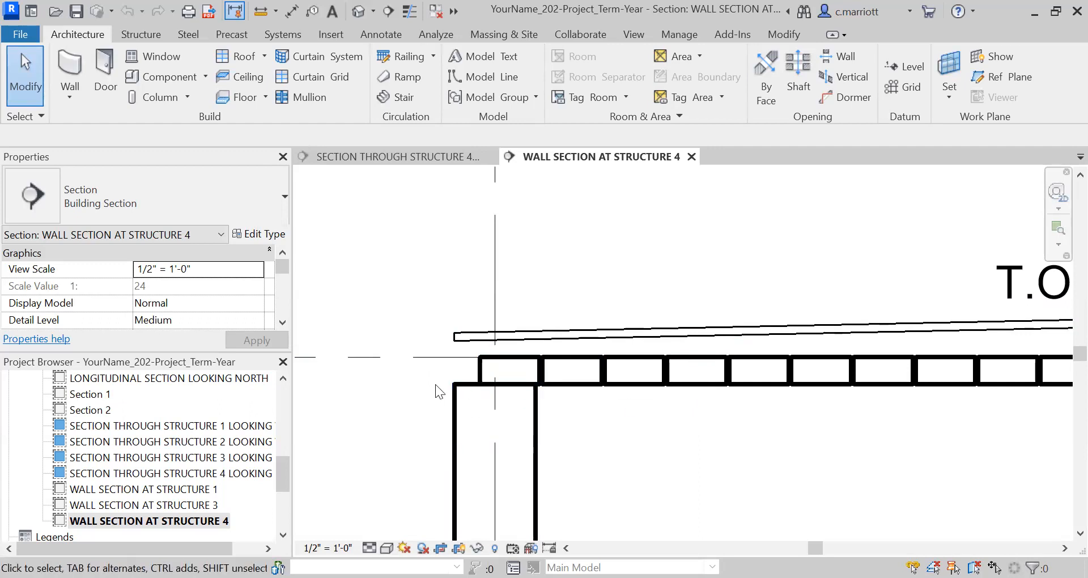
{"action": "scroll", "coordinate": [430, 388], "scroll_direction": "down", "scroll_amount": 2}
{"action": "scroll", "coordinate": [412, 406], "scroll_direction": "up", "scroll_amount": 3}
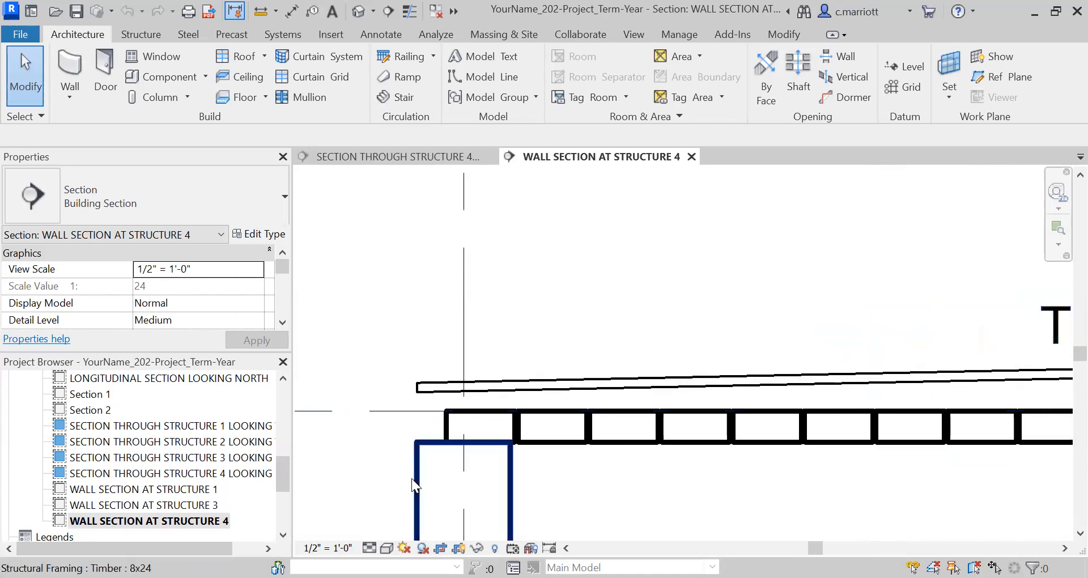
{"action": "middle_click_drag", "start_coordinate": [413, 474], "coordinate": [444, 461]}
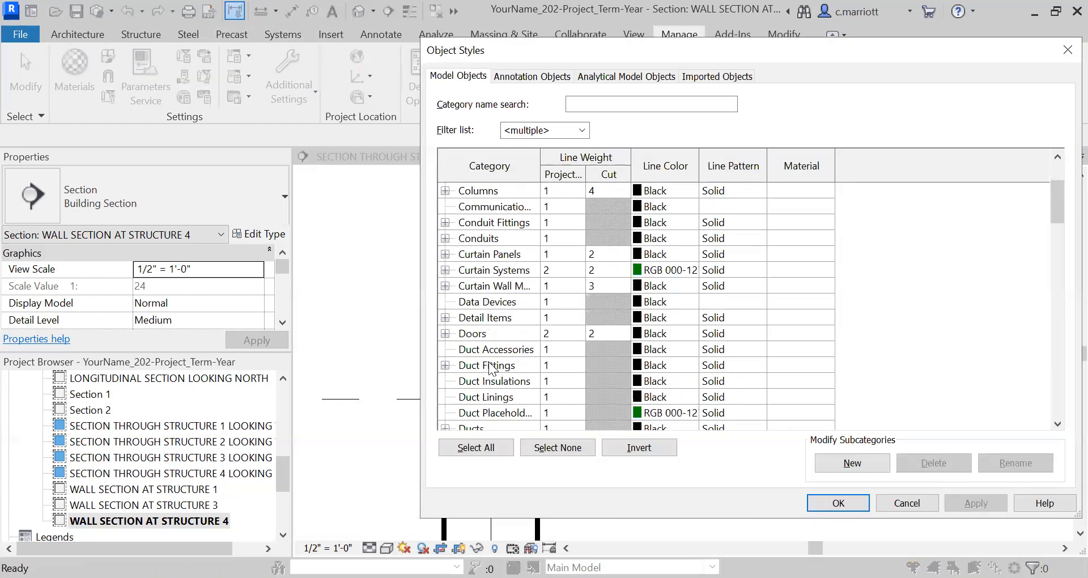
Set the cut line weight of the Structural Framing category to 2 in Object Styles and apply it
{"action": "scroll", "coordinate": [500, 367], "scroll_direction": "down", "scroll_amount": 5}
{"action": "scroll", "coordinate": [499, 367], "scroll_direction": "down", "scroll_amount": 3}
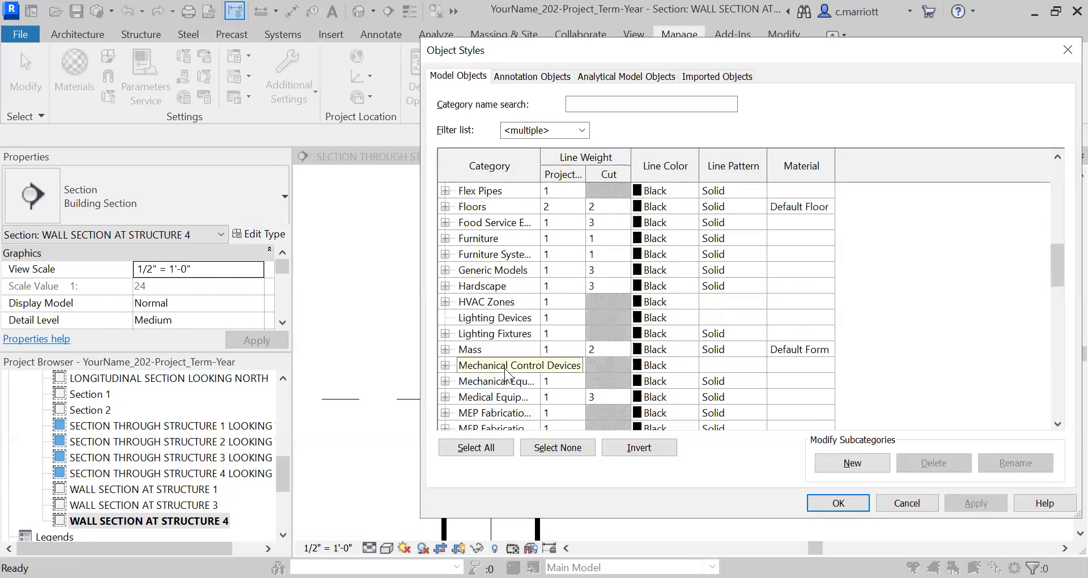
{"action": "scroll", "coordinate": [509, 373], "scroll_direction": "down", "scroll_amount": 10}
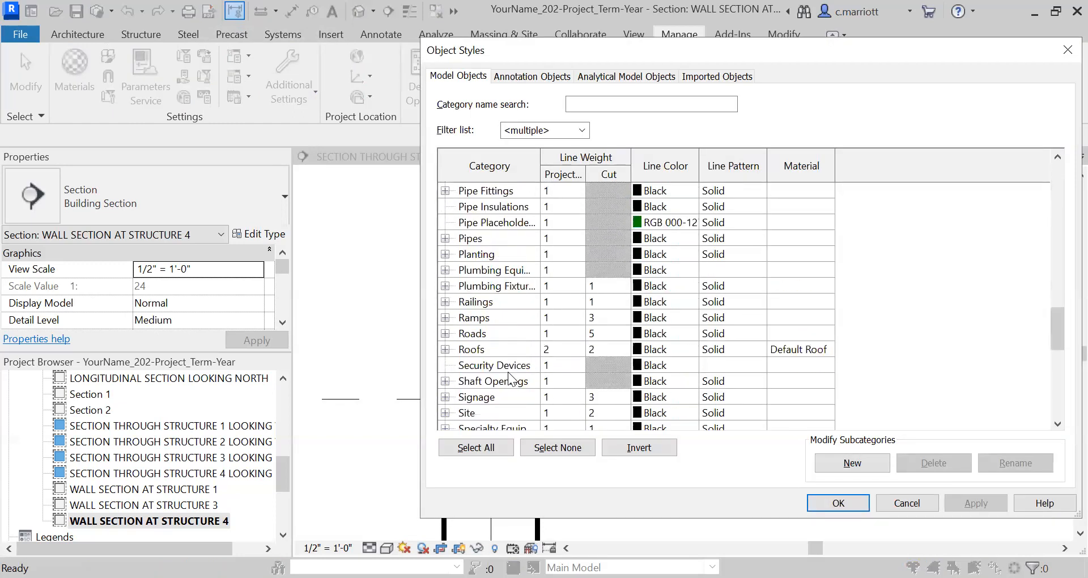
{"action": "scroll", "coordinate": [510, 376], "scroll_direction": "down", "scroll_amount": 2}
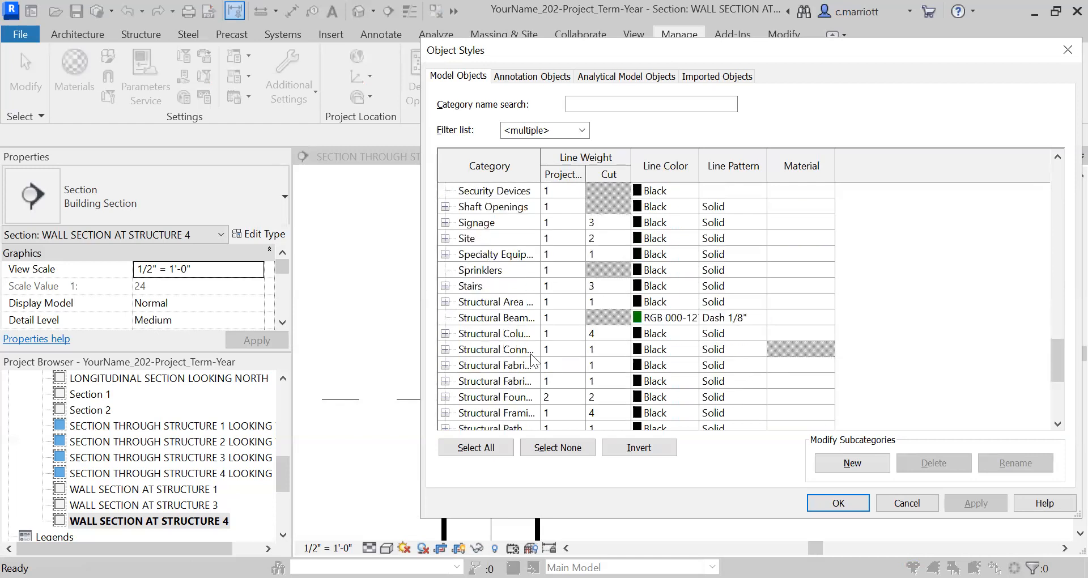
{"action": "scroll", "coordinate": [533, 360], "scroll_direction": "down", "scroll_amount": 2}
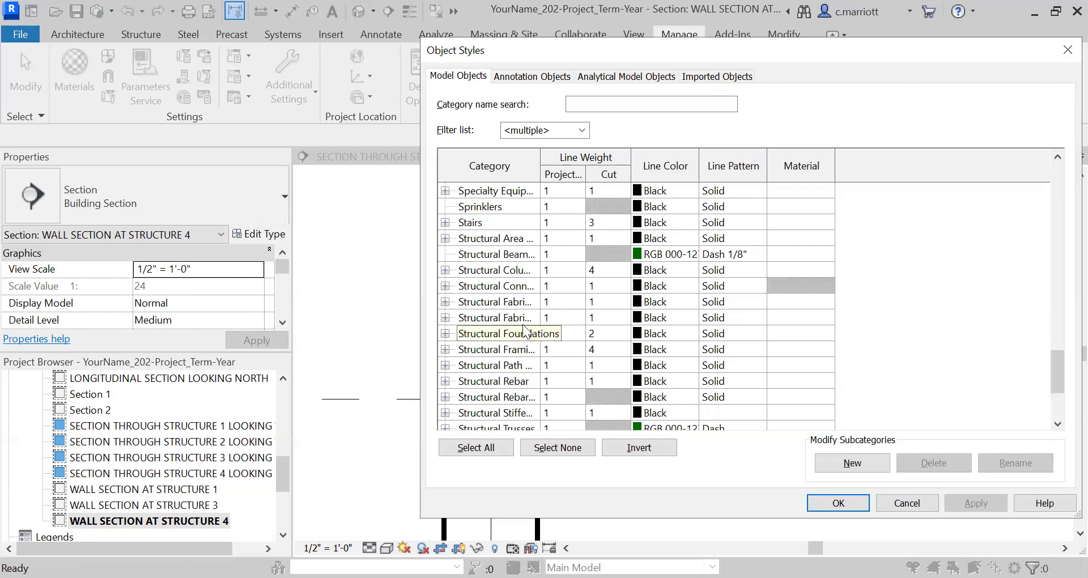
{"action": "left_click", "coordinate": [599, 352]}
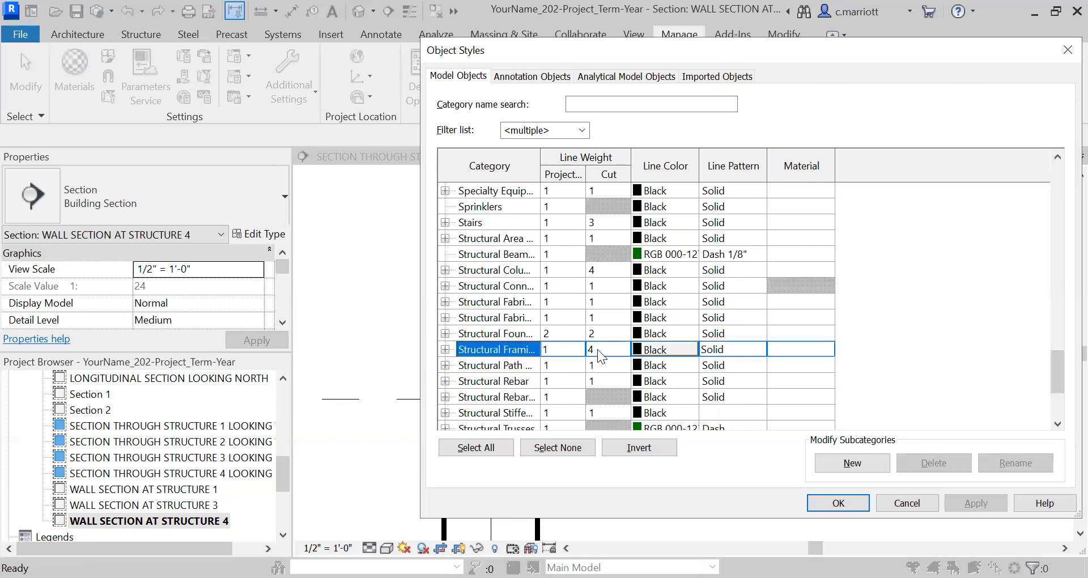
{"action": "left_click", "coordinate": [623, 349]}
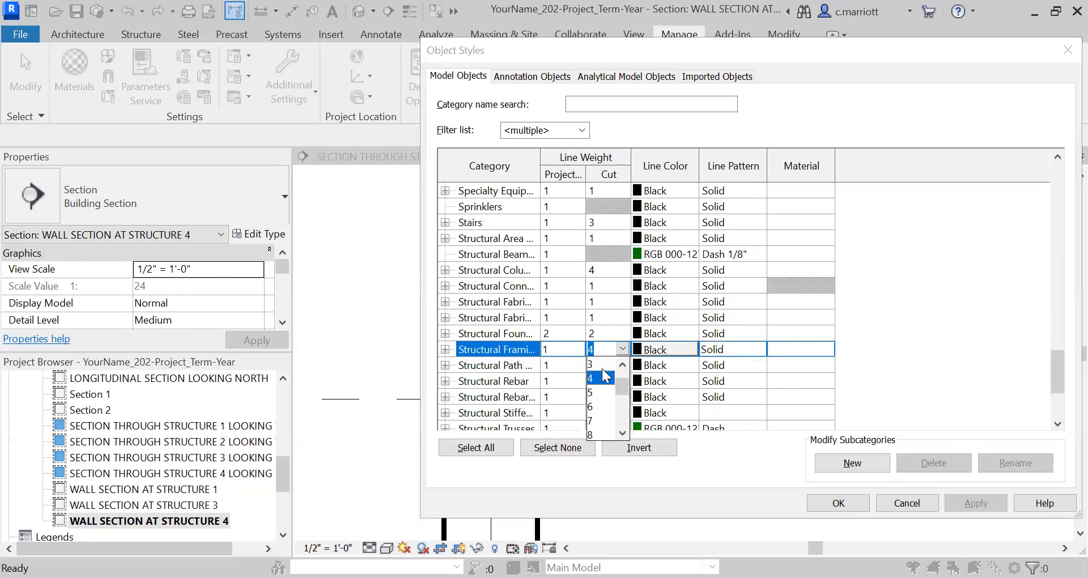
{"action": "left_click", "coordinate": [600, 364]}
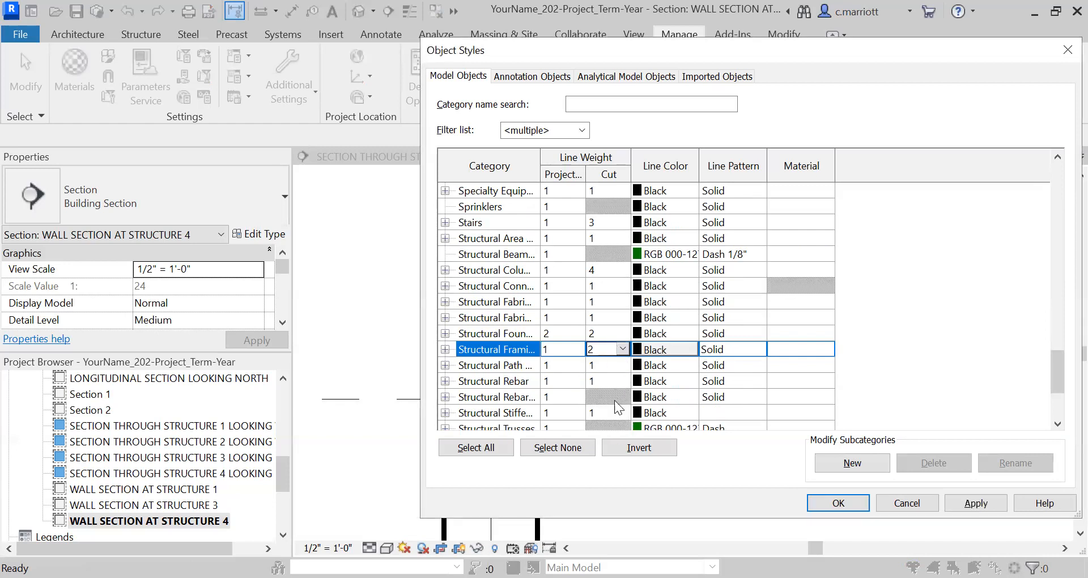
{"action": "left_click", "coordinate": [974, 503]}
{"action": "left_click", "coordinate": [816, 502]}
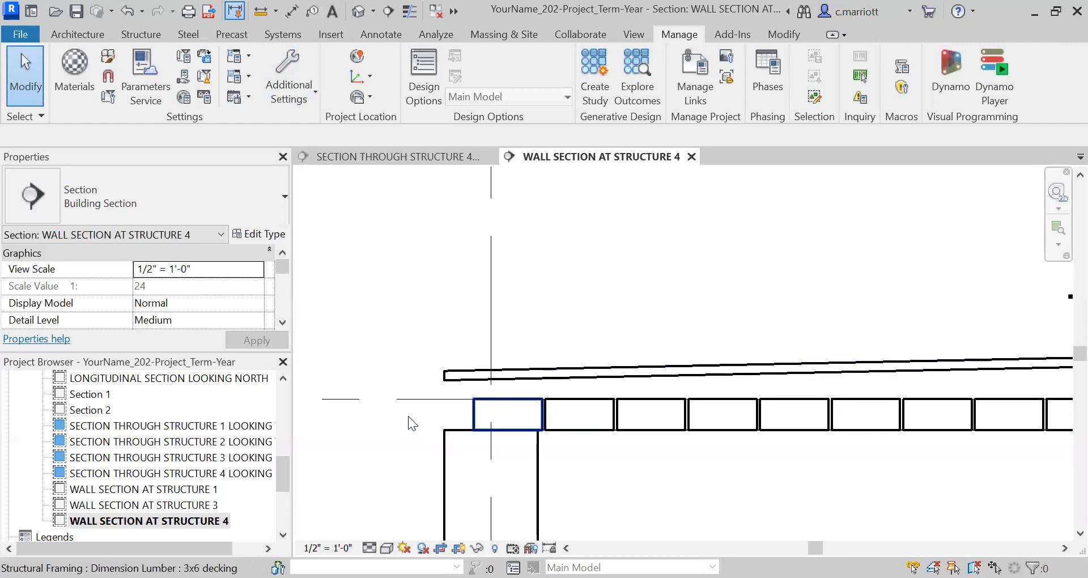
Draw a Thin-Medium detail line rectangle from the beam's outer top corner to the top outer corner of the first decking board
{"action": "scroll", "coordinate": [448, 418], "scroll_direction": "up", "scroll_amount": 4}
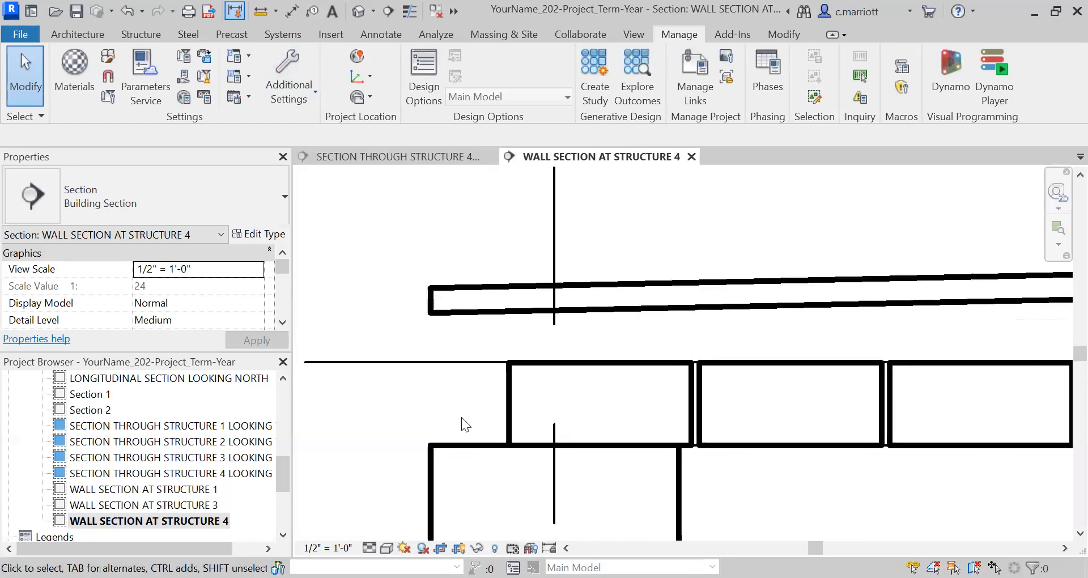
{"action": "scroll", "coordinate": [461, 418], "scroll_direction": "up", "scroll_amount": 1}
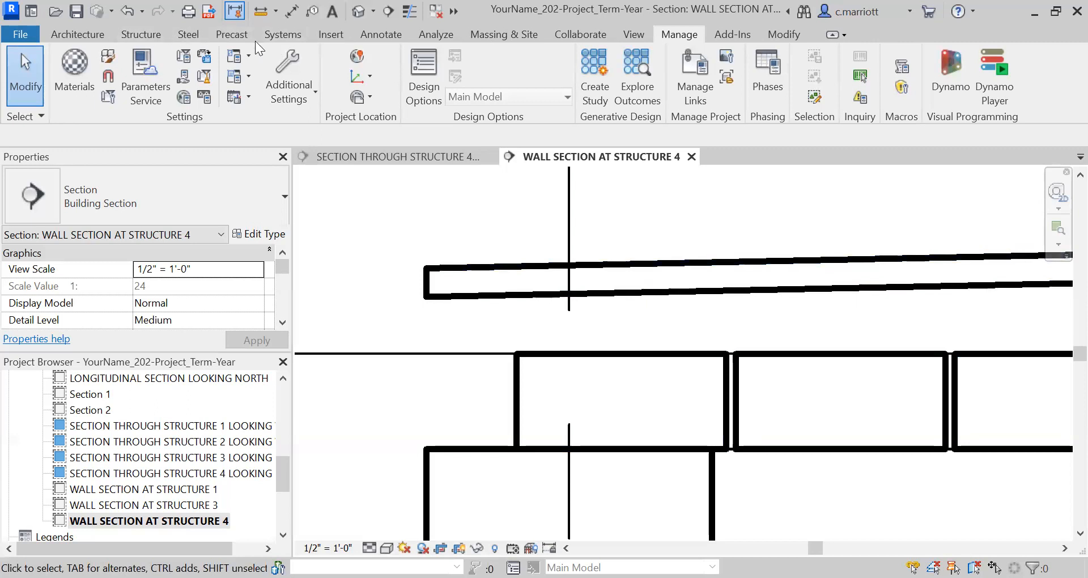
{"action": "left_click", "coordinate": [380, 35]}
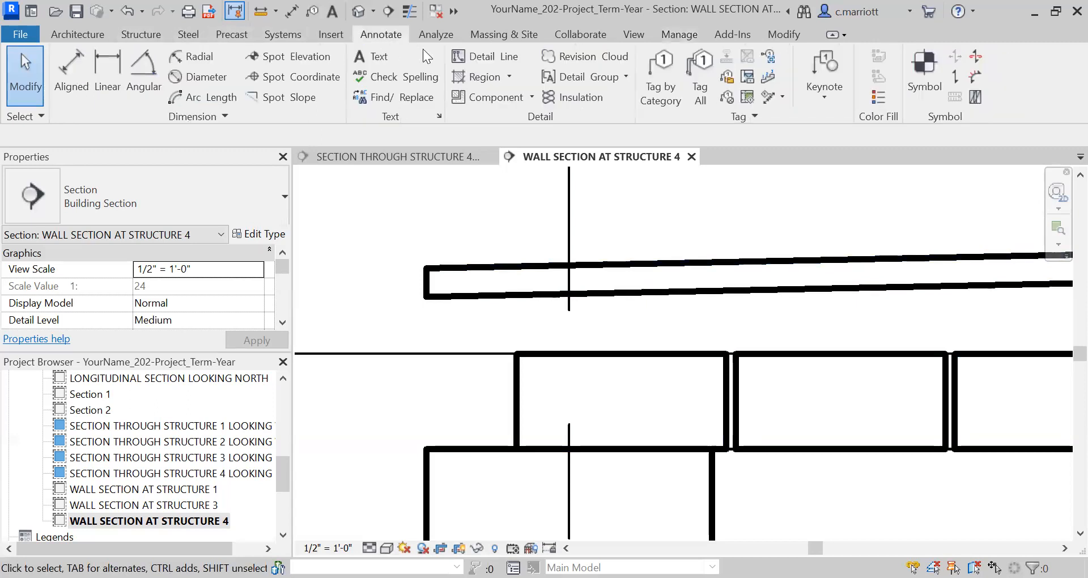
{"action": "left_click", "coordinate": [501, 57]}
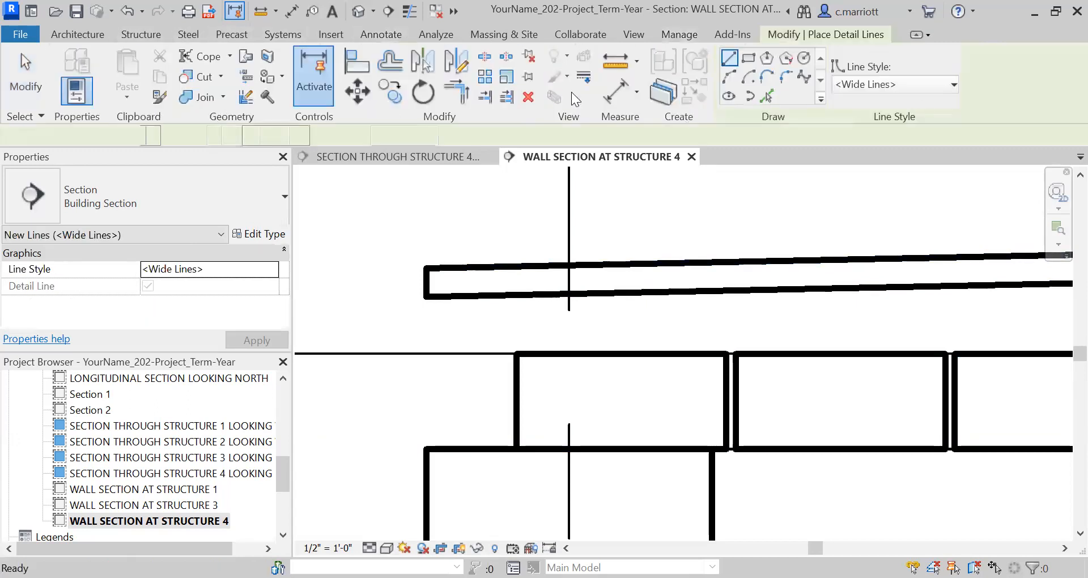
{"action": "left_click", "coordinate": [951, 85]}
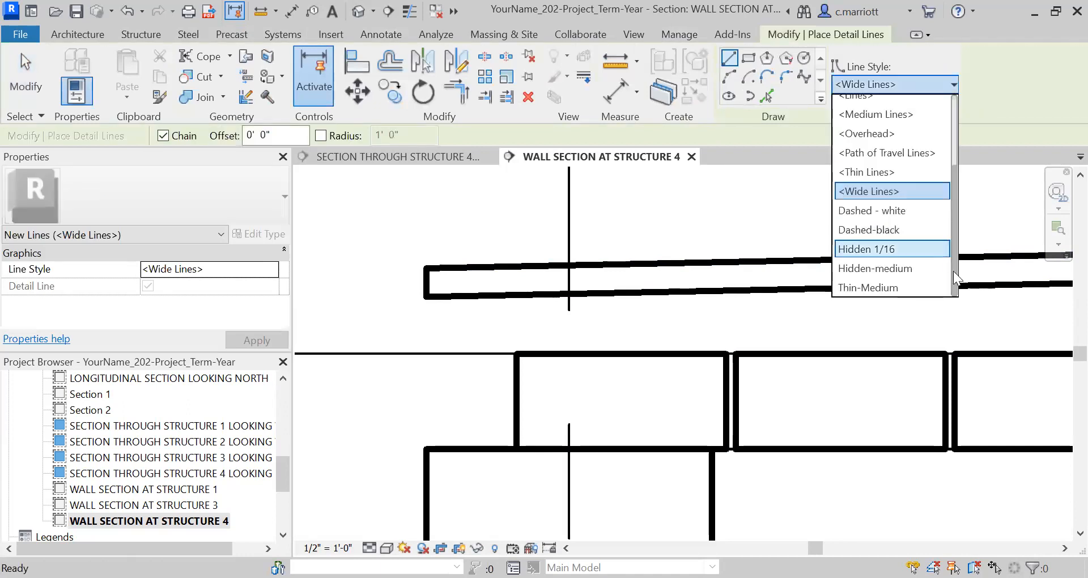
{"action": "left_click", "coordinate": [860, 287]}
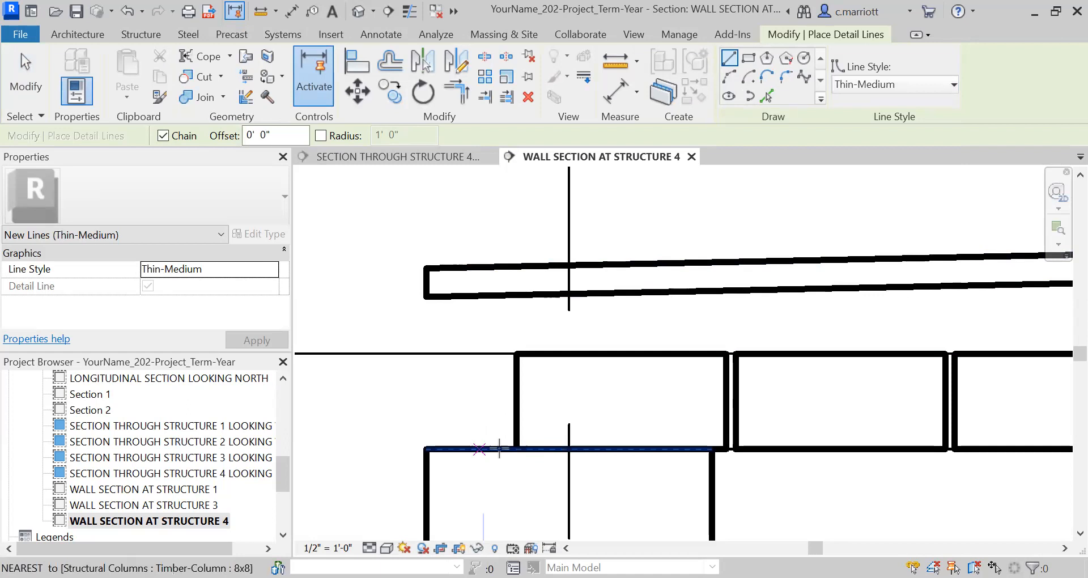
{"action": "left_click", "coordinate": [424, 450]}
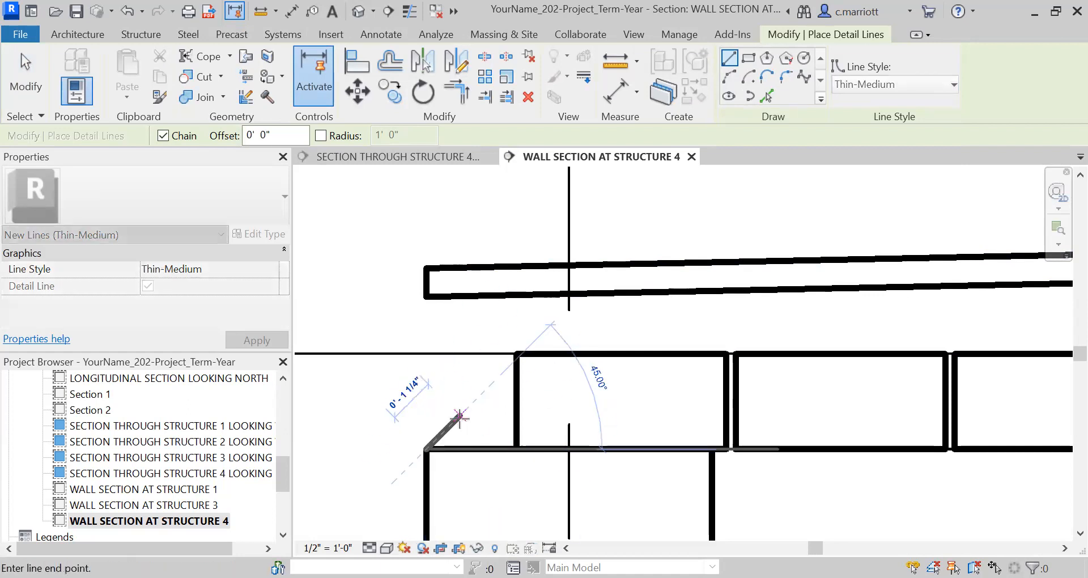
{"action": "key", "text": "Escape"}
{"action": "left_click", "coordinate": [748, 57]}
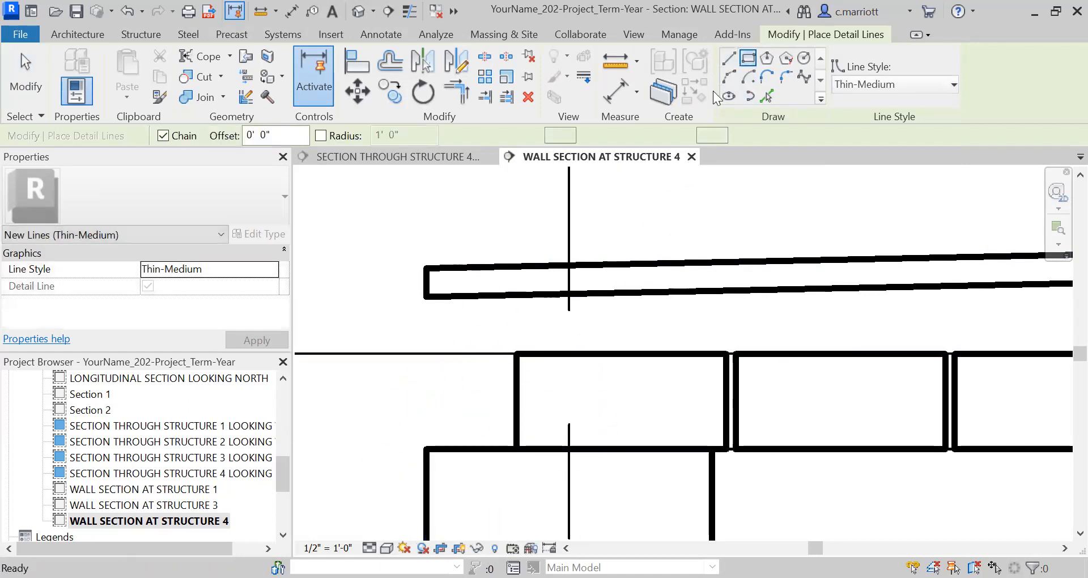
{"action": "left_click", "coordinate": [425, 449]}
{"action": "left_click", "coordinate": [517, 354]}
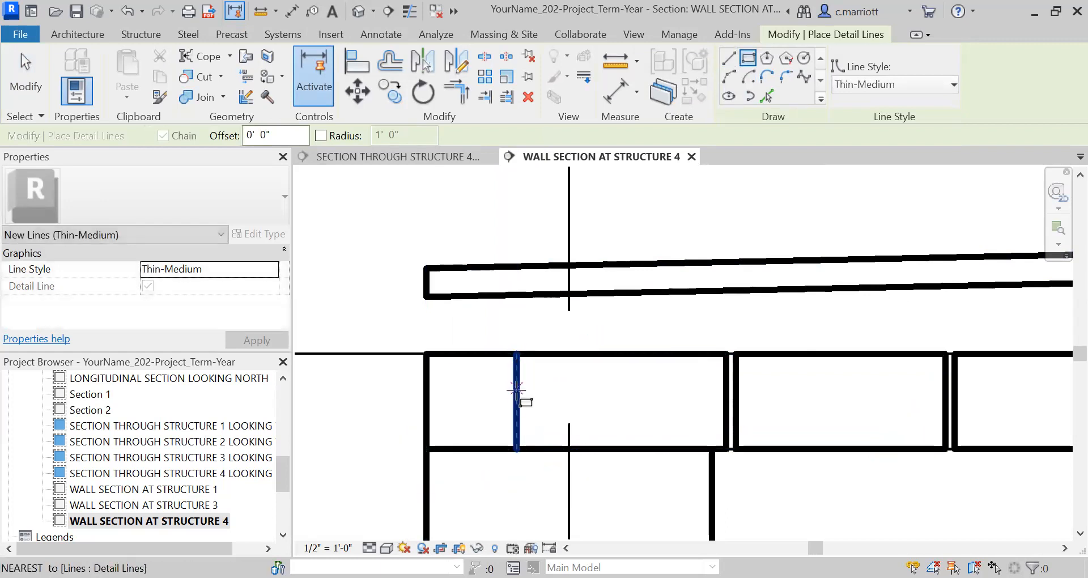
{"action": "key", "text": "Escape"}
{"action": "key", "text": "Escape"}
Move the rectangle's inner vertical detail line .25" away from the first decking board, toward the outer edge
{"action": "left_click", "coordinate": [515, 414]}
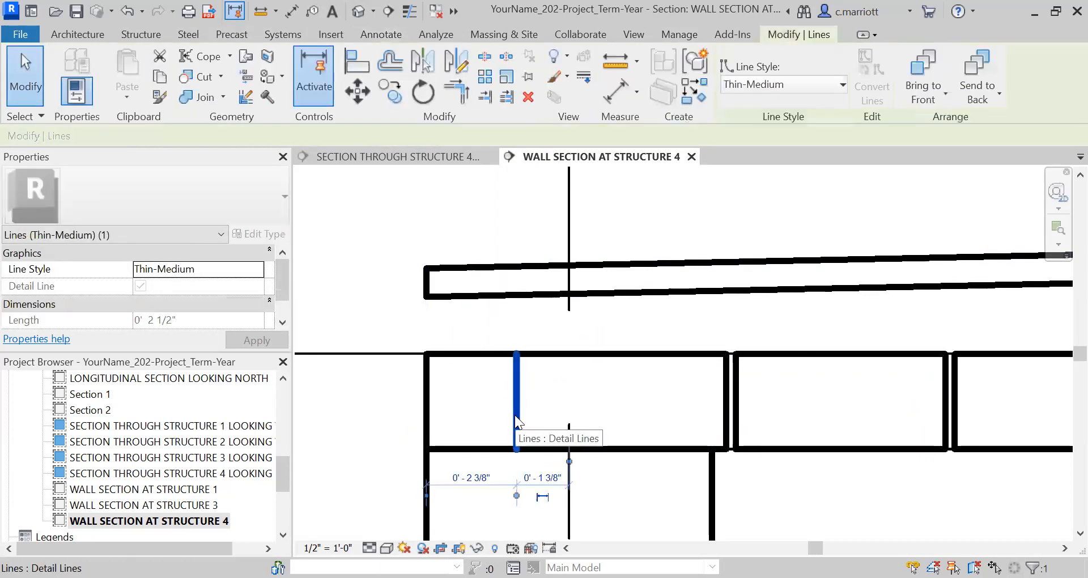
{"action": "left_click", "coordinate": [356, 91]}
{"action": "left_click", "coordinate": [380, 415]}
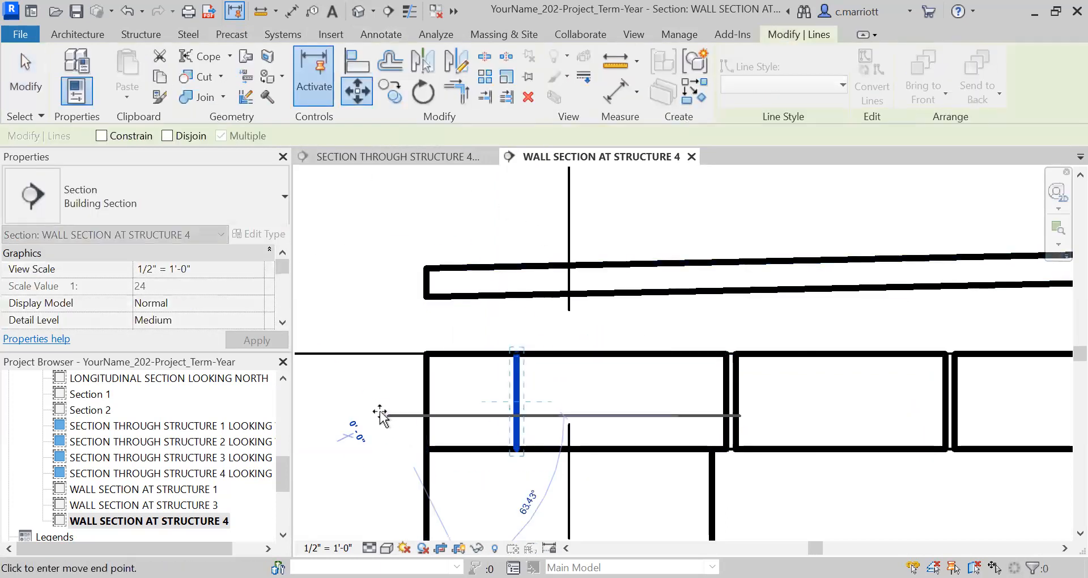
{"action": "type", "text": ".2"}
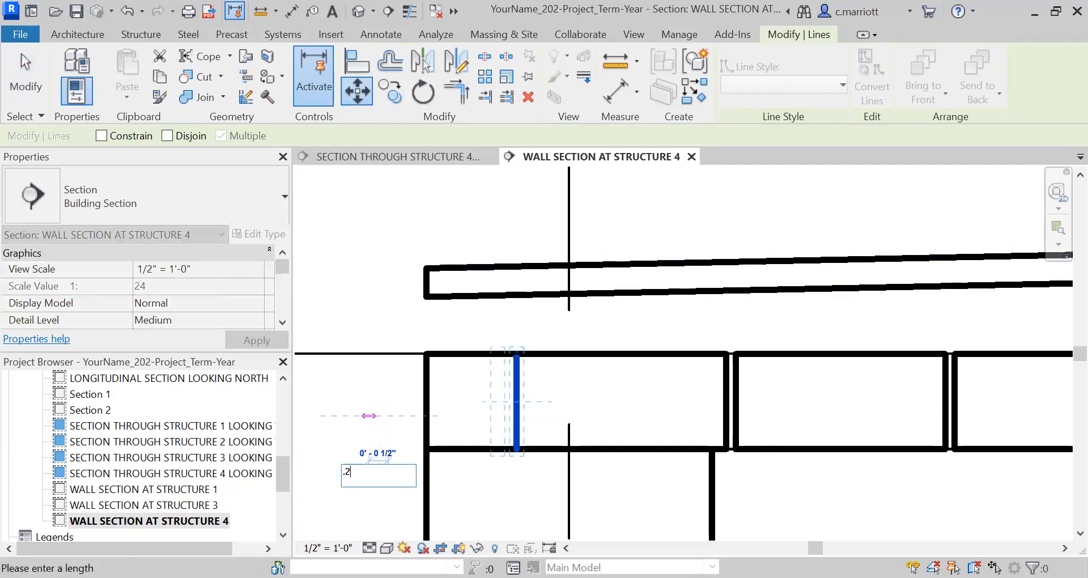
{"action": "type", "text": "5\""}
{"action": "key", "text": "Return"}
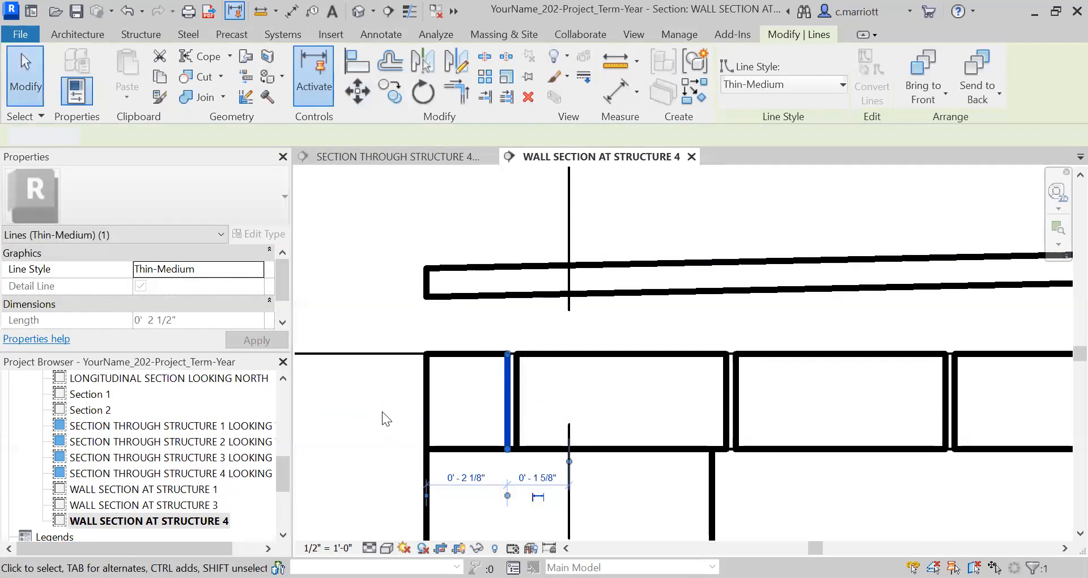
{"action": "key", "text": "Escape"}
Place a Nominal Cut Lumber-Section 2x4 detail component just outside the roof edge, near the first decking board
{"action": "scroll", "coordinate": [430, 374], "scroll_direction": "down", "scroll_amount": 5}
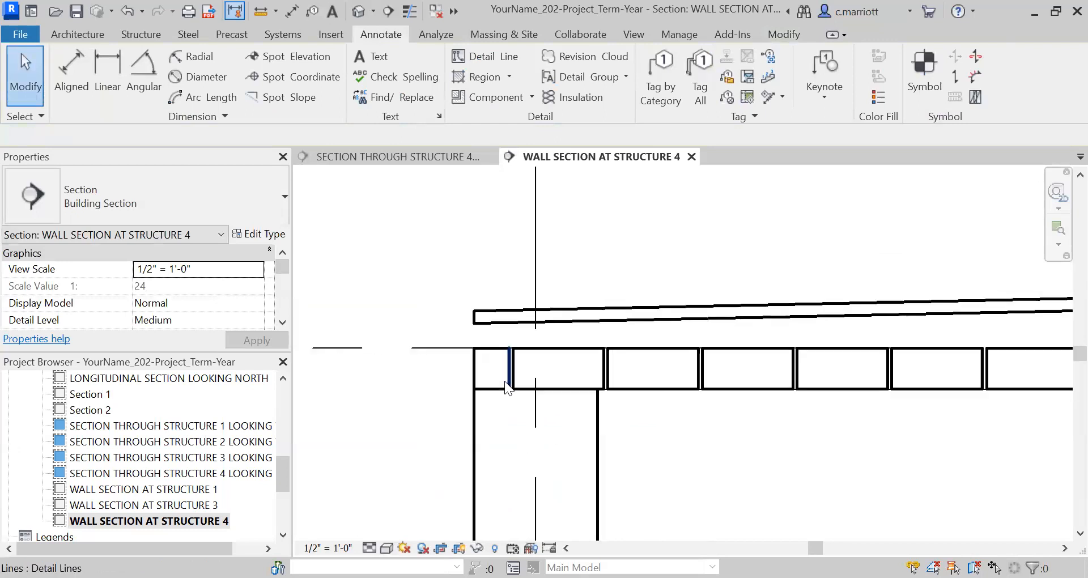
{"action": "scroll", "coordinate": [499, 352], "scroll_direction": "up", "scroll_amount": 5}
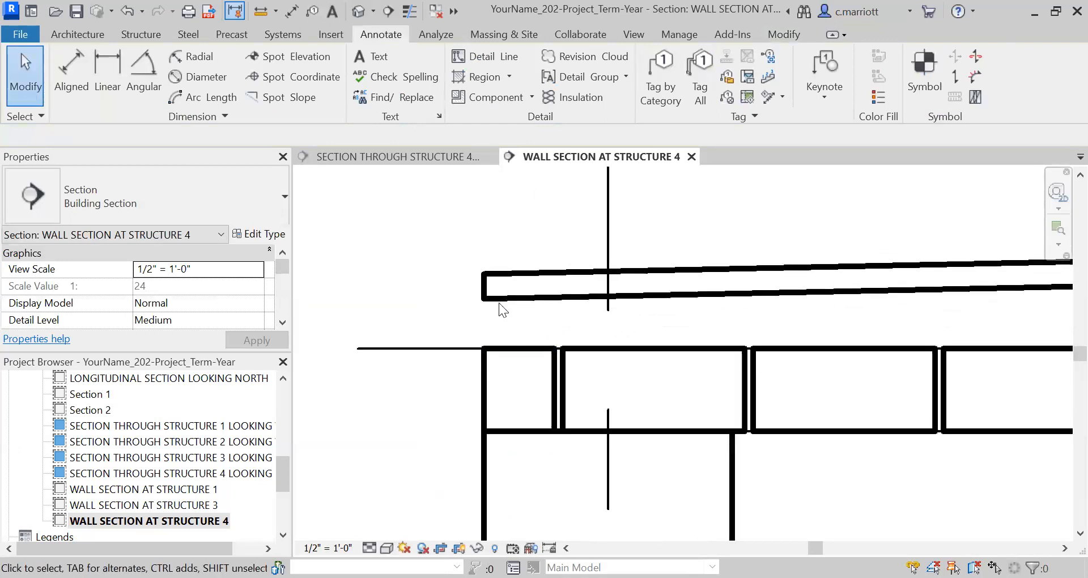
{"action": "scroll", "coordinate": [529, 318], "scroll_direction": "down", "scroll_amount": 5}
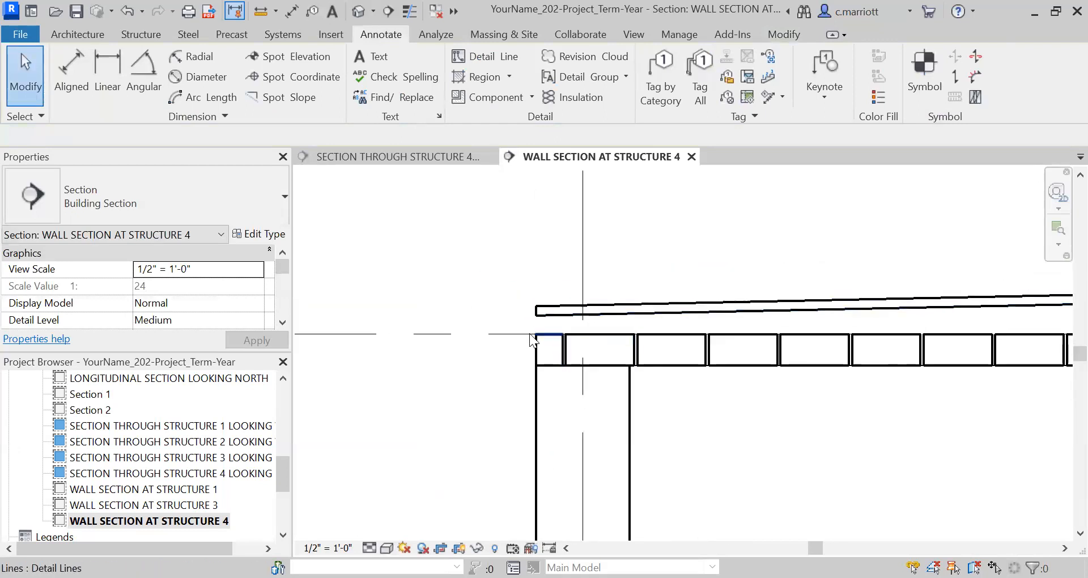
{"action": "middle_click_drag", "start_coordinate": [492, 321], "coordinate": [359, 314]}
{"action": "scroll", "coordinate": [365, 311], "scroll_direction": "up", "scroll_amount": 2}
{"action": "scroll", "coordinate": [398, 314], "scroll_direction": "up", "scroll_amount": 1}
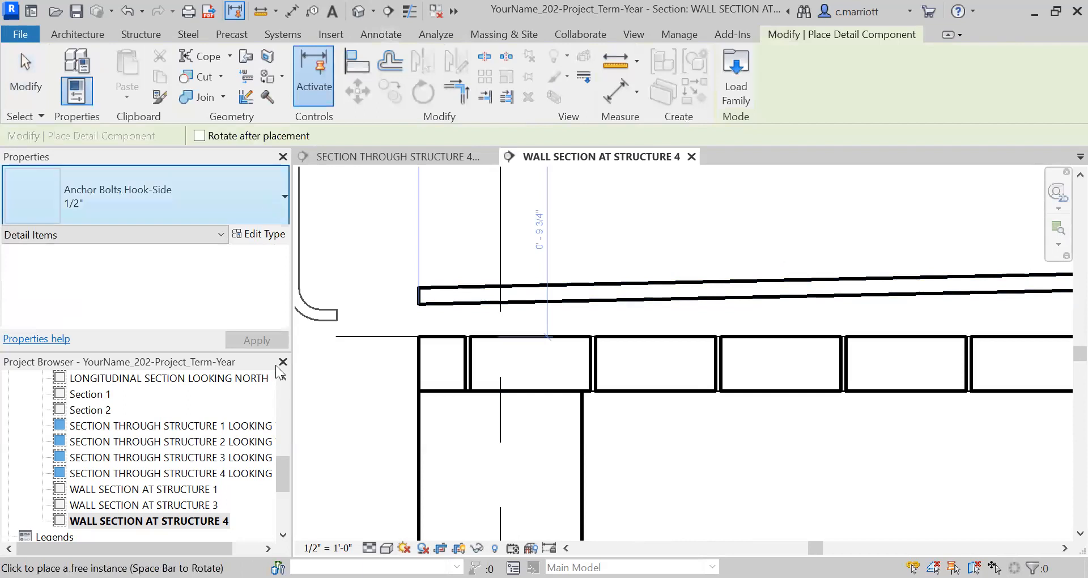
{"action": "left_click", "coordinate": [280, 399]}
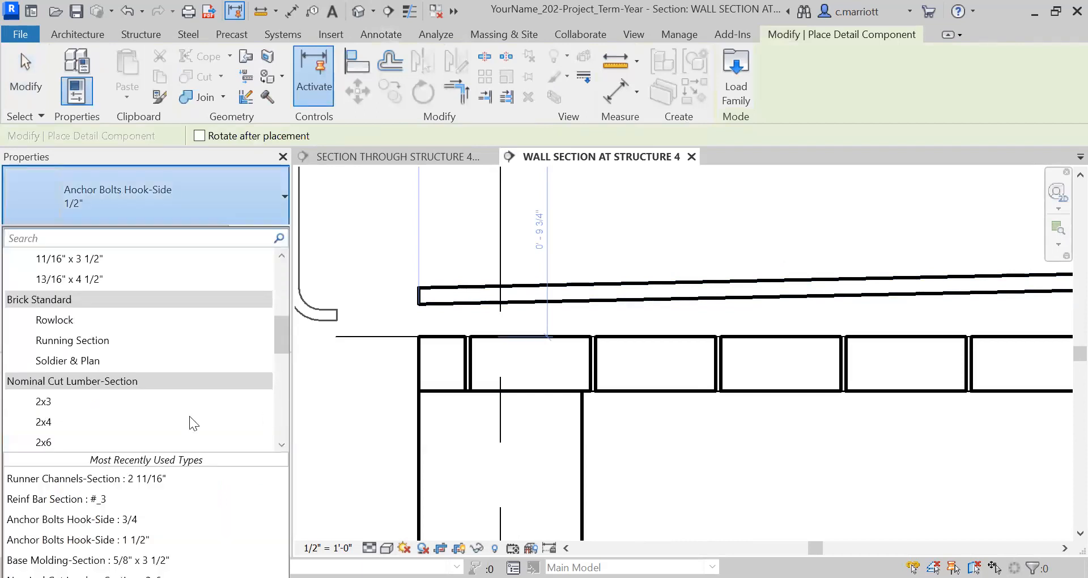
{"action": "left_click", "coordinate": [155, 422]}
{"action": "left_click", "coordinate": [346, 380]}
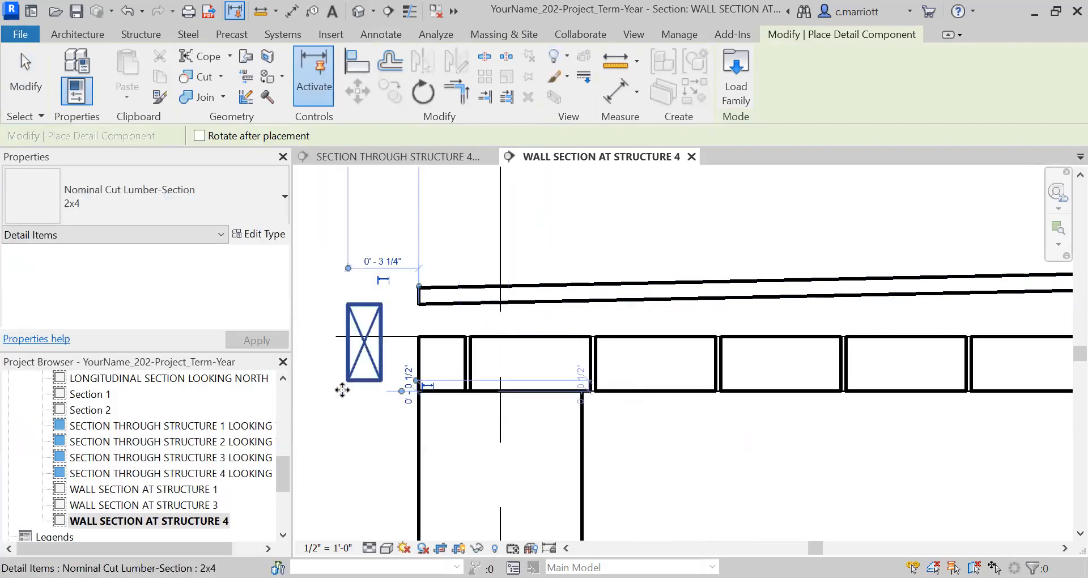
{"action": "key", "text": "Escape"}
Rotate the 2x4 detail component 90 degrees about its centre so that it lies flat
{"action": "left_click", "coordinate": [368, 375]}
{"action": "left_click", "coordinate": [423, 92]}
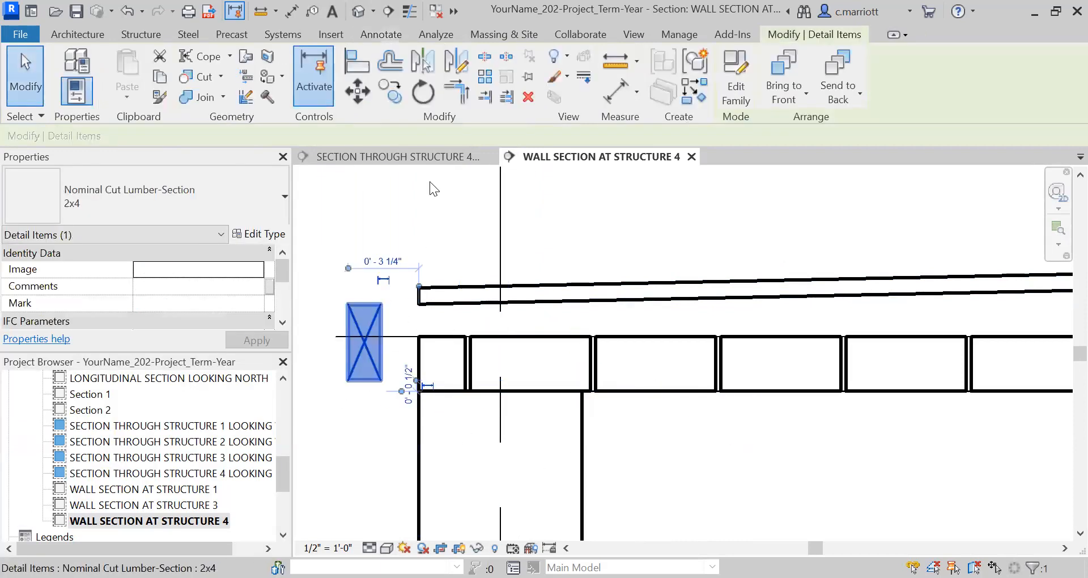
{"action": "left_click", "coordinate": [368, 445]}
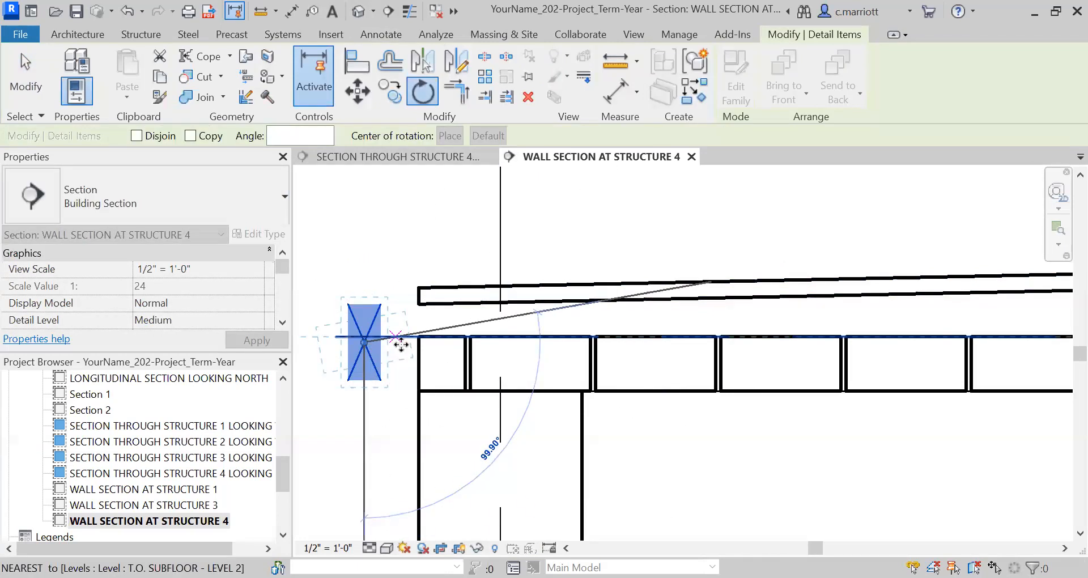
{"action": "left_click", "coordinate": [396, 338]}
{"action": "left_click", "coordinate": [368, 377]}
Move the flat 2x4 by its lower outer corner onto the top outer corner of the decking, under the sloped roof
{"action": "left_click", "coordinate": [357, 356]}
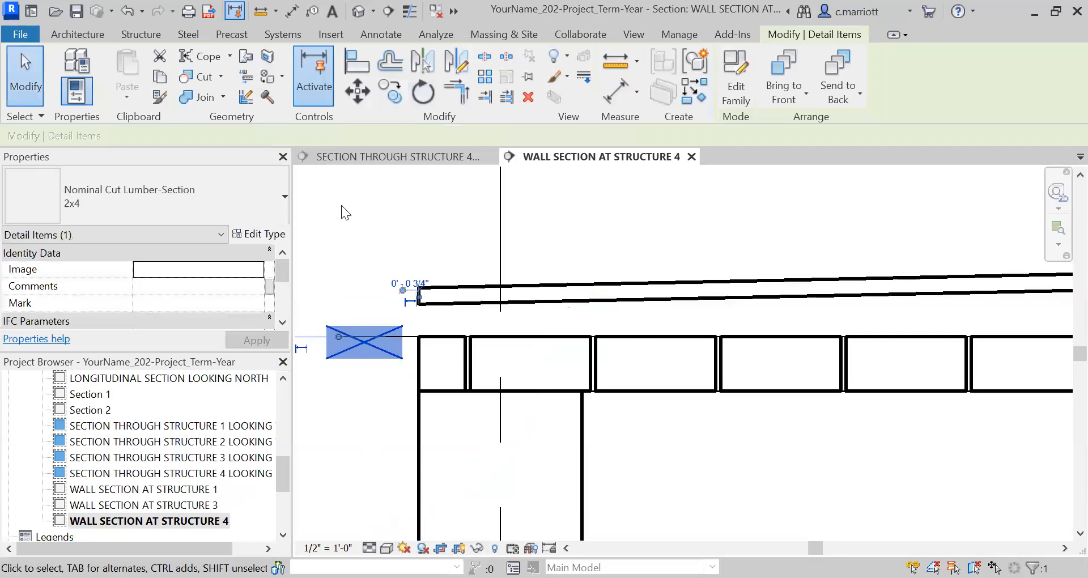
{"action": "left_click", "coordinate": [327, 358]}
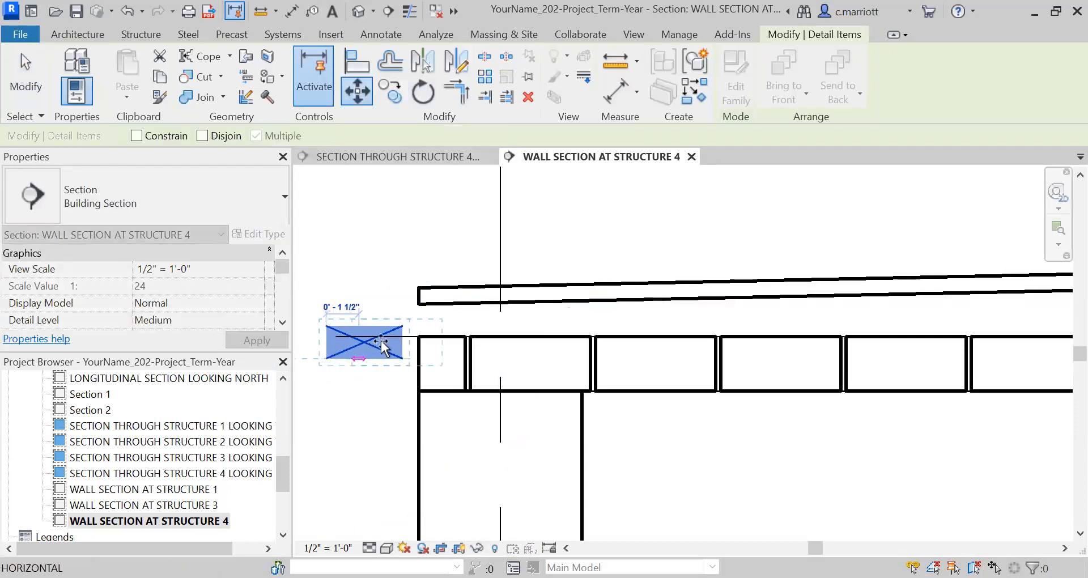
{"action": "left_click", "coordinate": [419, 337]}
{"action": "left_click", "coordinate": [393, 363]}
Examine how the flat 2x4 fits between the decking and the sloped roof at the outer edge
{"action": "scroll", "coordinate": [396, 362], "scroll_direction": "down", "scroll_amount": 1}
{"action": "scroll", "coordinate": [422, 374], "scroll_direction": "down", "scroll_amount": 2}
{"action": "scroll", "coordinate": [423, 373], "scroll_direction": "up", "scroll_amount": 2}
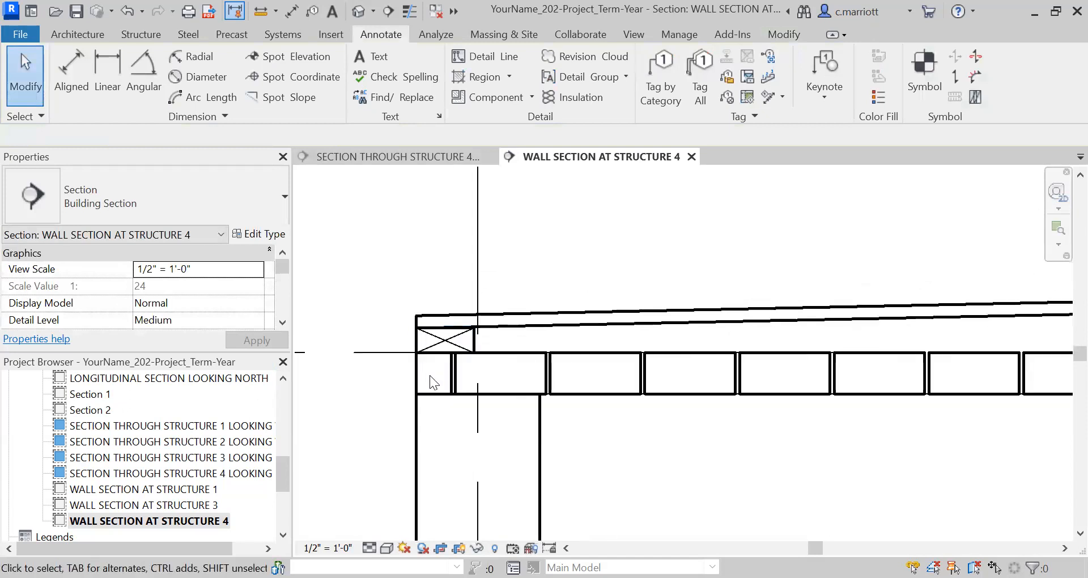
{"action": "middle_click_drag", "start_coordinate": [440, 427], "coordinate": [520, 455]}
{"action": "scroll", "coordinate": [496, 434], "scroll_direction": "down", "scroll_amount": 1}
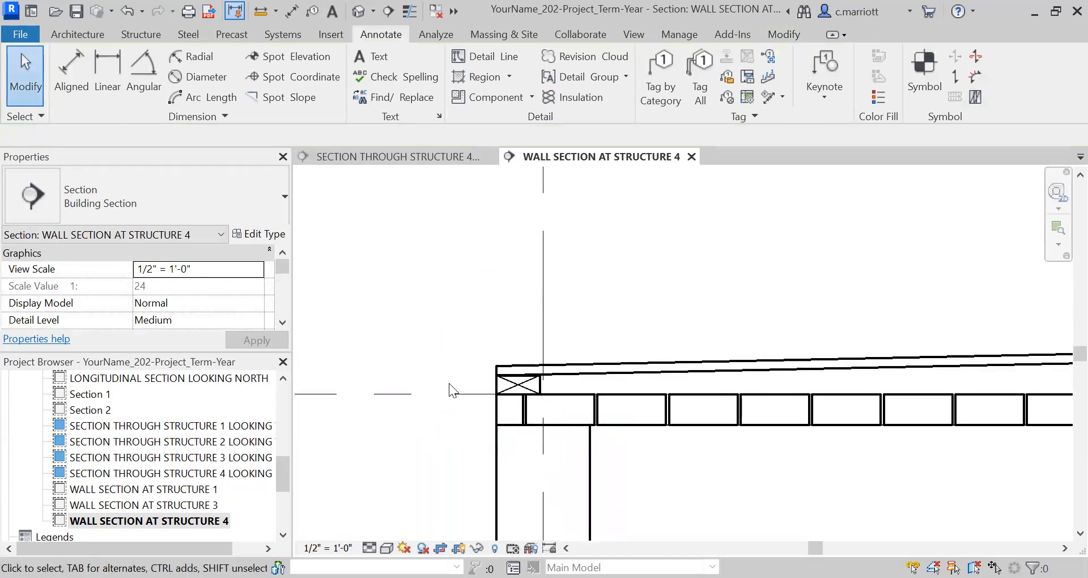
{"action": "middle_click_drag", "start_coordinate": [454, 358], "coordinate": [367, 291]}
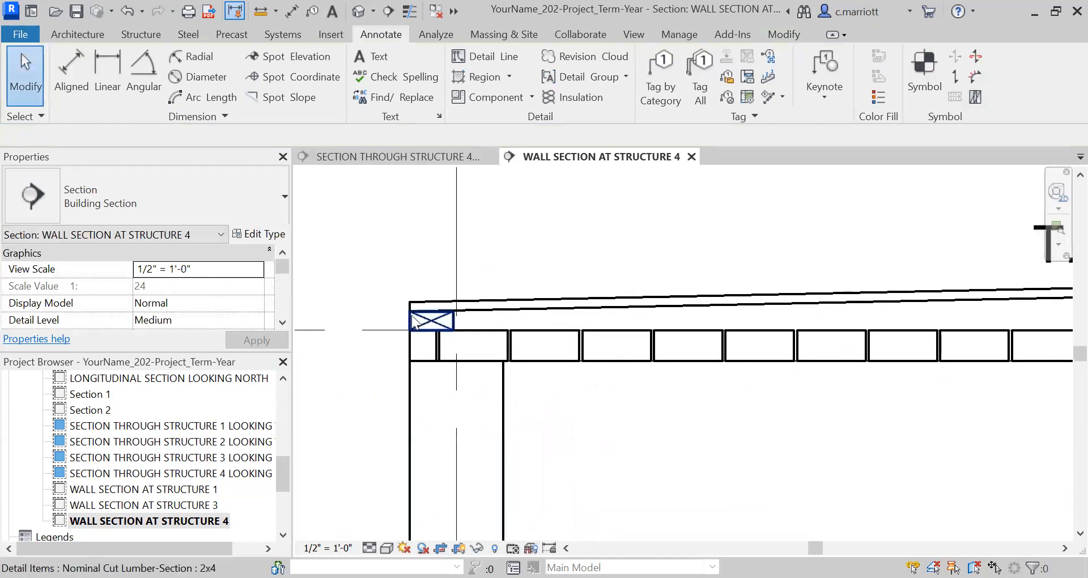
{"action": "scroll", "coordinate": [431, 312], "scroll_direction": "up", "scroll_amount": 2}
{"action": "scroll", "coordinate": [431, 312], "scroll_direction": "up", "scroll_amount": 2}
{"action": "middle_click_drag", "start_coordinate": [357, 402], "coordinate": [507, 353]}
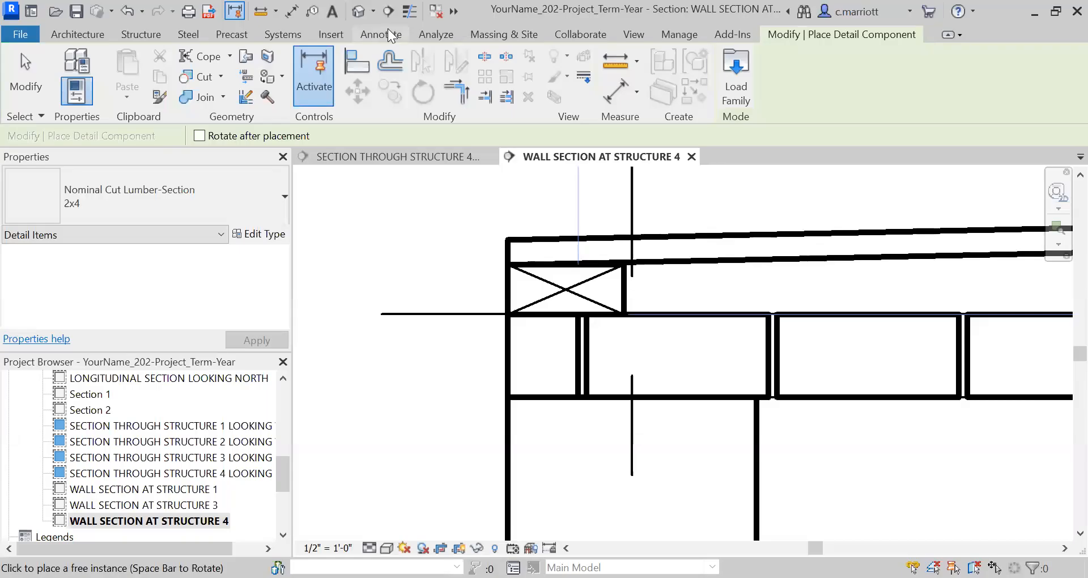
Start a filled region and set its type to Wood 2
{"action": "left_click", "coordinate": [388, 32]}
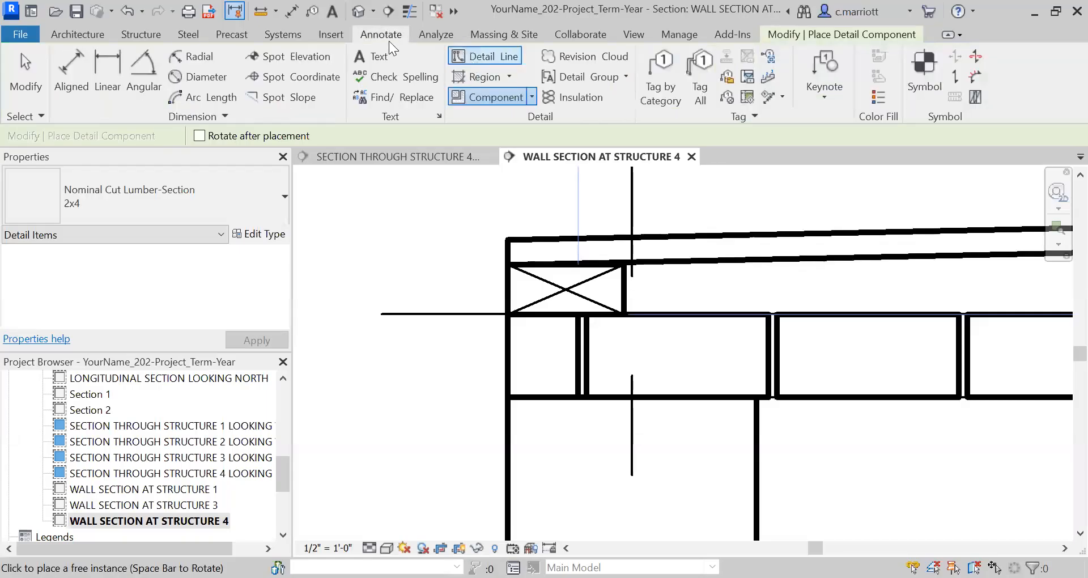
{"action": "left_click", "coordinate": [483, 57]}
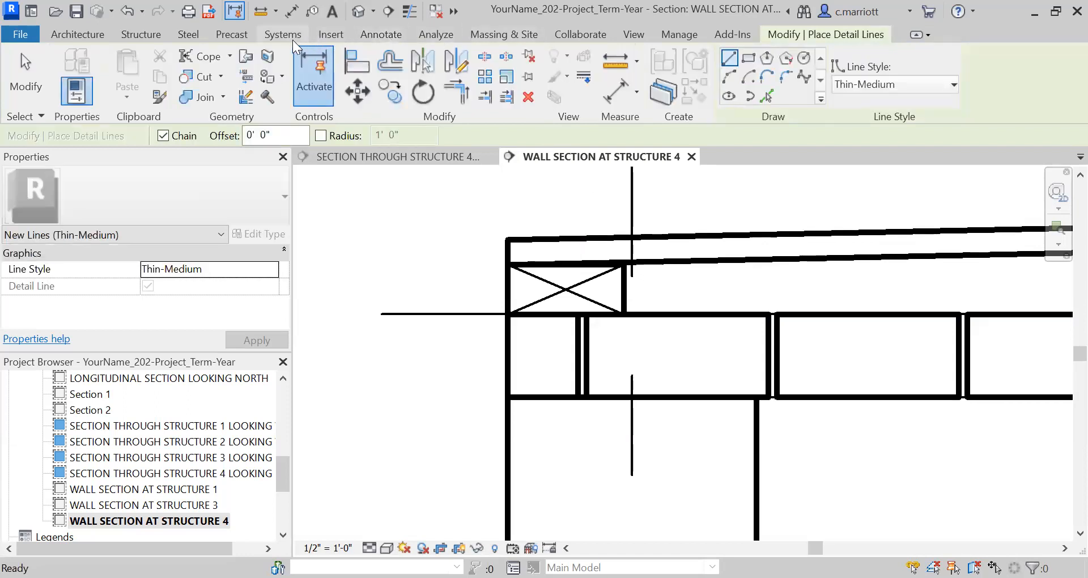
{"action": "left_click", "coordinate": [376, 34]}
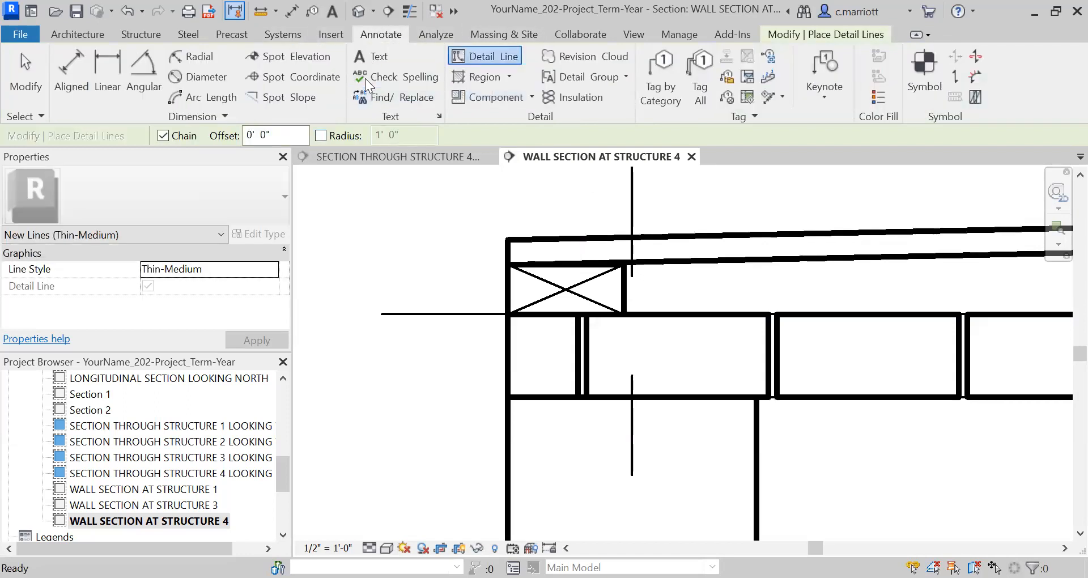
{"action": "left_click", "coordinate": [509, 78]}
{"action": "left_click", "coordinate": [458, 175]}
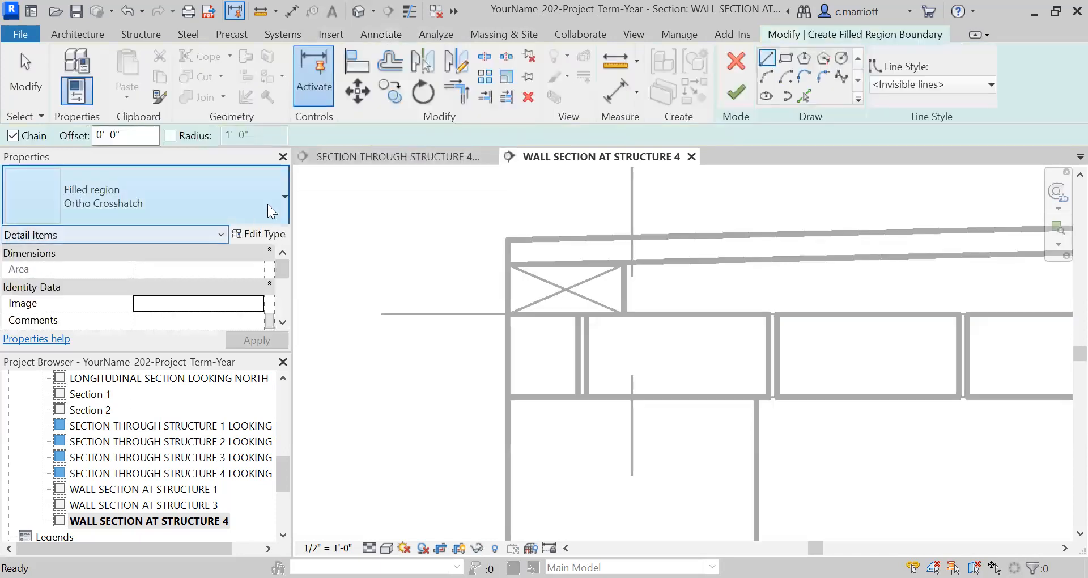
{"action": "left_click", "coordinate": [283, 195]}
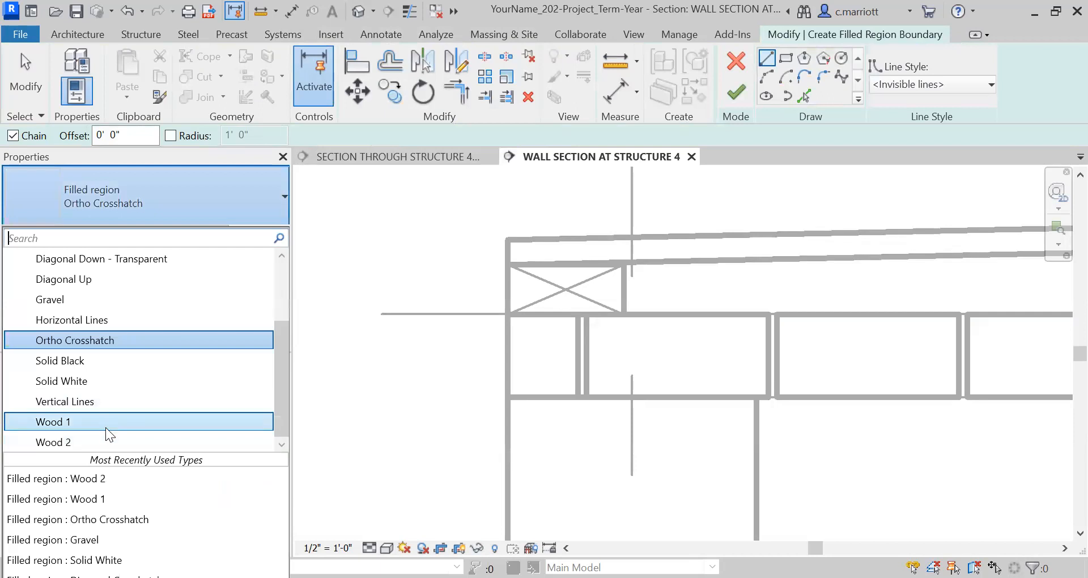
{"action": "left_click", "coordinate": [47, 443]}
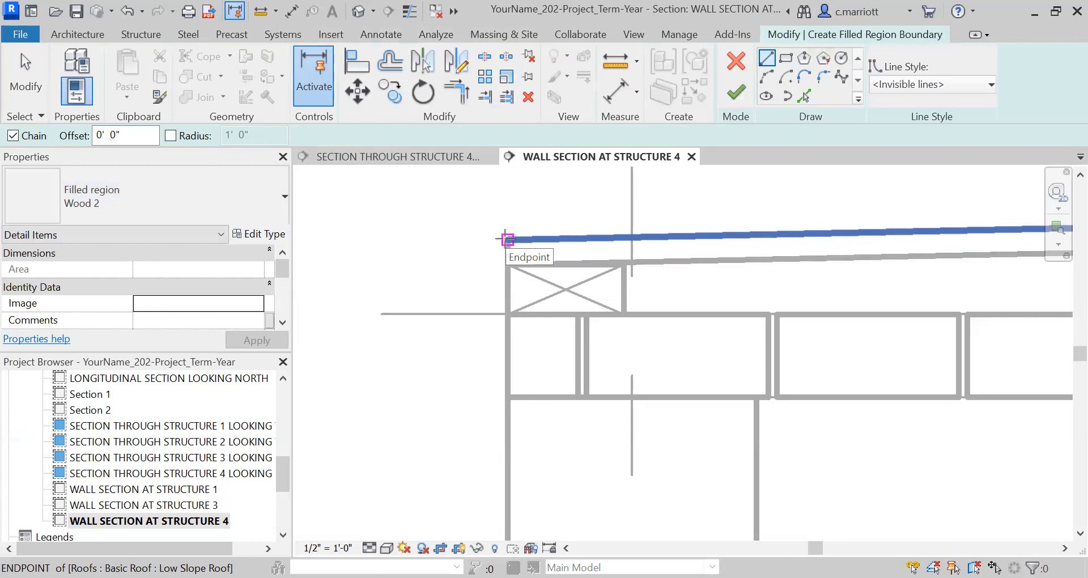
{"action": "left_click", "coordinate": [506, 239]}
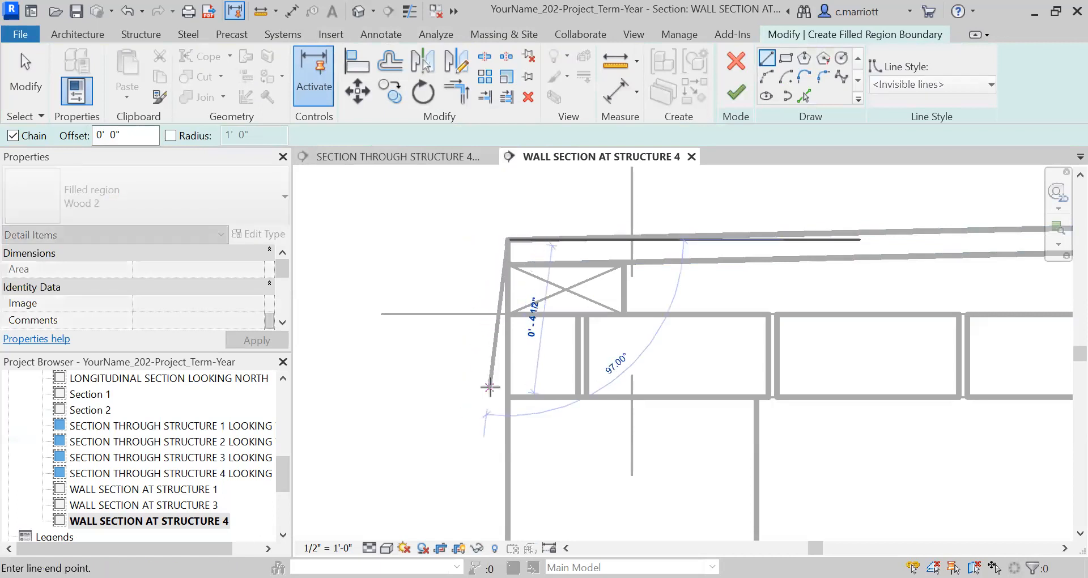
{"action": "key", "text": "Escape"}
{"action": "key", "text": "Escape"}
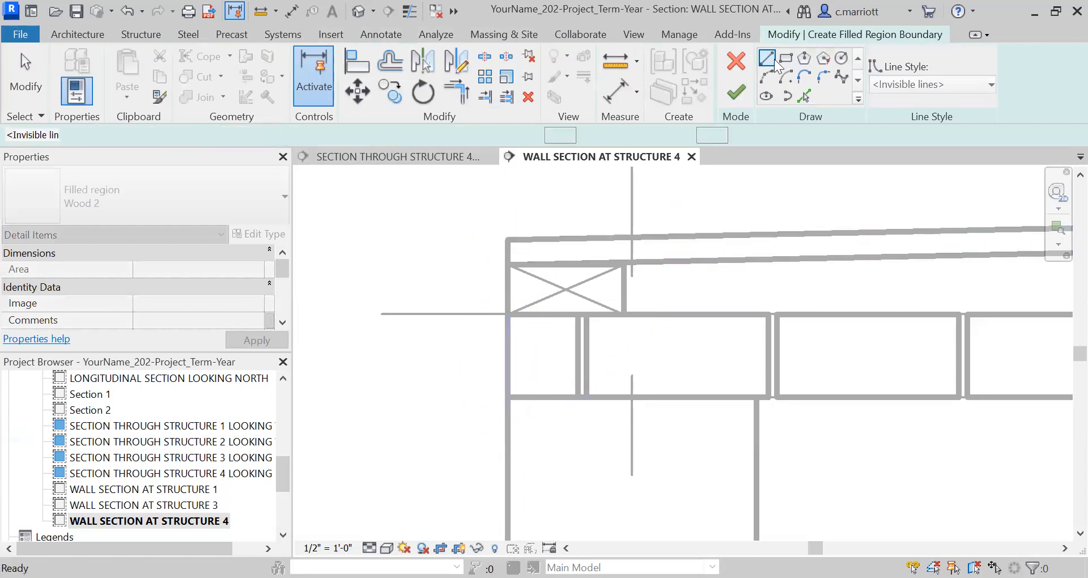
Draw the filled region as a 3/4" wide, about 5 1/2" tall rectangle outward and down from the roof's outer top corner, and finish it
{"action": "left_click", "coordinate": [506, 240]}
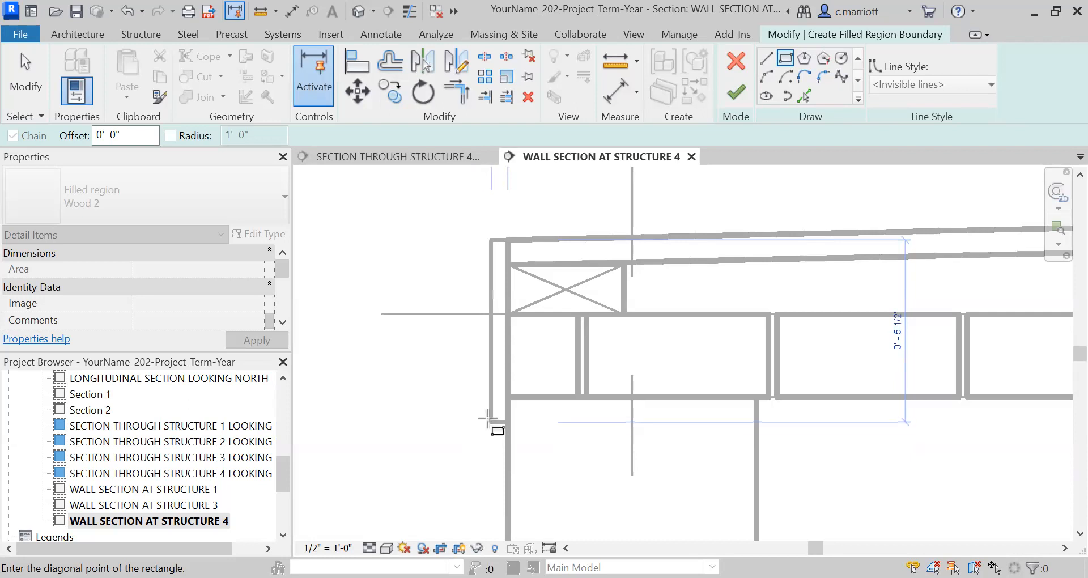
{"action": "middle_click_drag", "start_coordinate": [487, 420], "coordinate": [522, 515]}
{"action": "scroll", "coordinate": [496, 526], "scroll_direction": "down", "scroll_amount": 3}
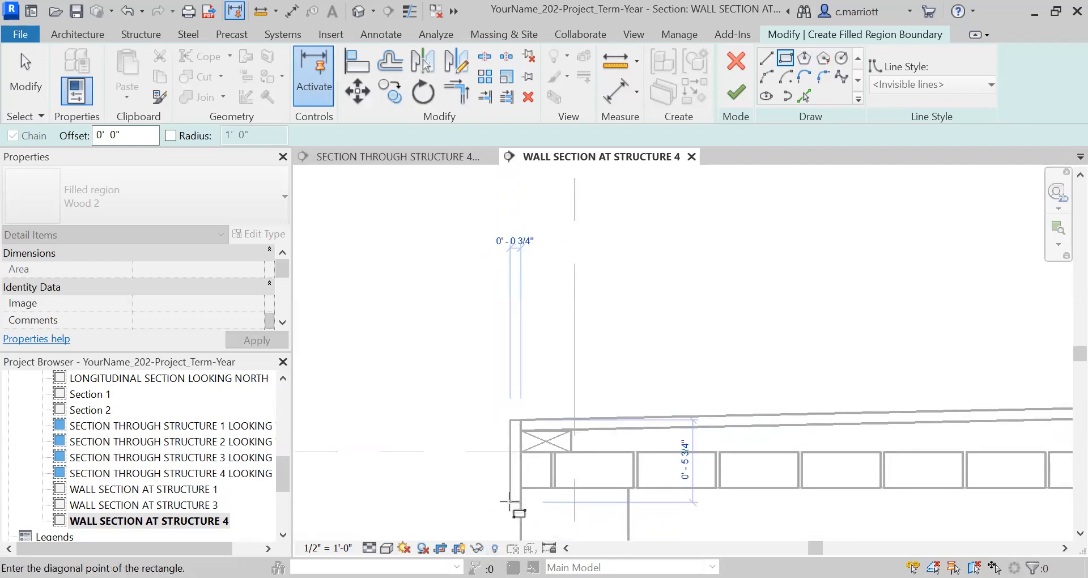
{"action": "left_click", "coordinate": [510, 497]}
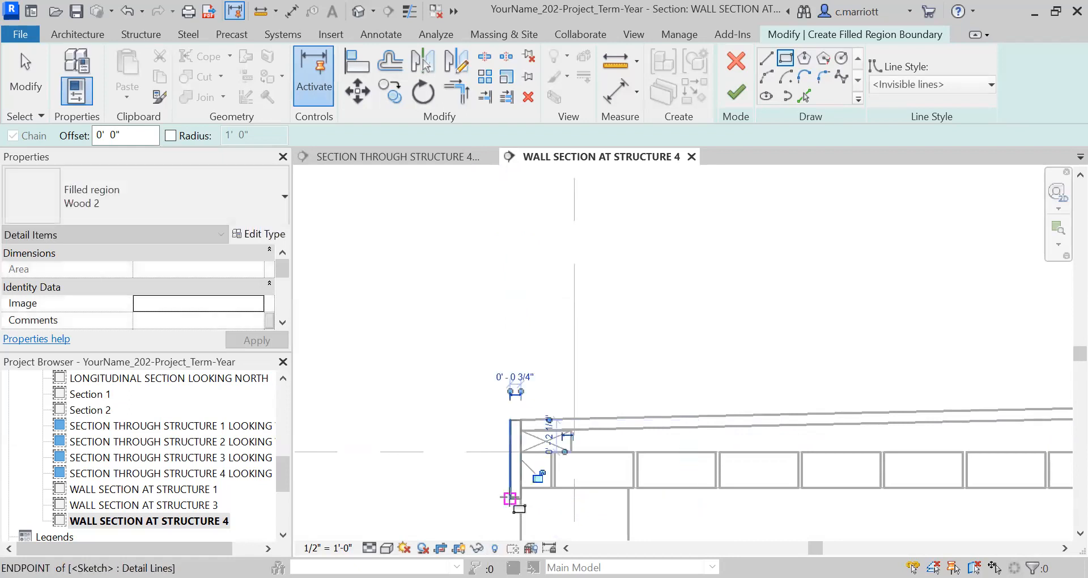
{"action": "left_click", "coordinate": [736, 92]}
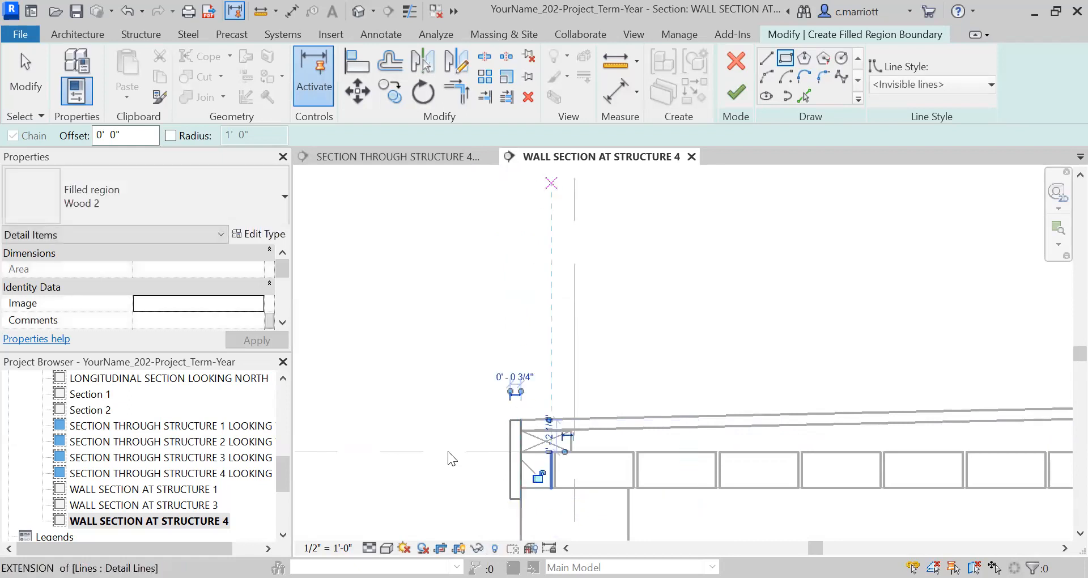
{"action": "left_click", "coordinate": [445, 459]}
Edit the boundary of the Wood 2 filled region and set the line style of its four boundary lines to Thin-Medium
{"action": "scroll", "coordinate": [490, 485], "scroll_direction": "up", "scroll_amount": 2}
{"action": "scroll", "coordinate": [499, 453], "scroll_direction": "up", "scroll_amount": 1}
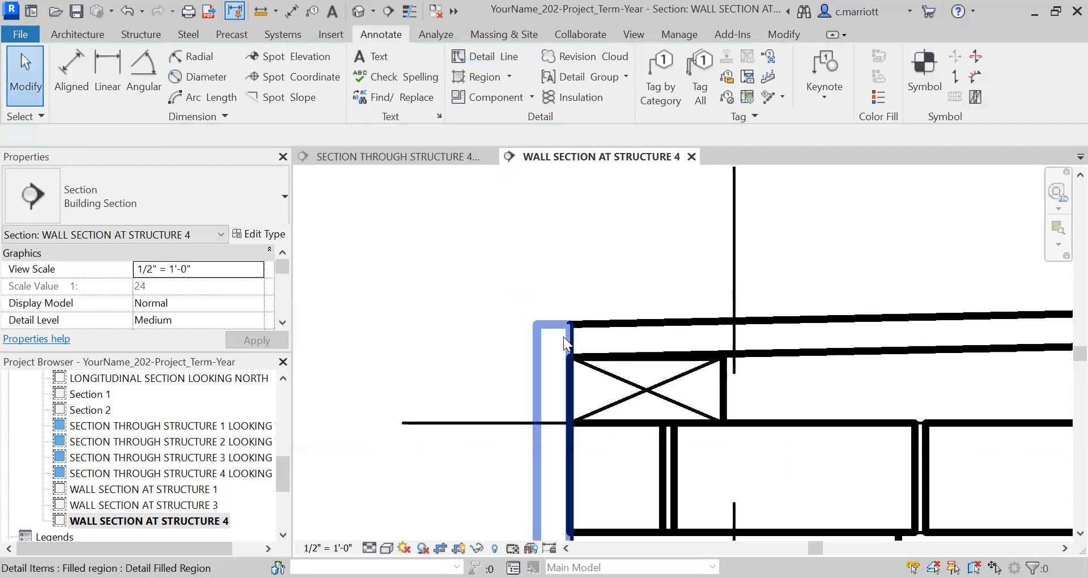
{"action": "left_click", "coordinate": [545, 379]}
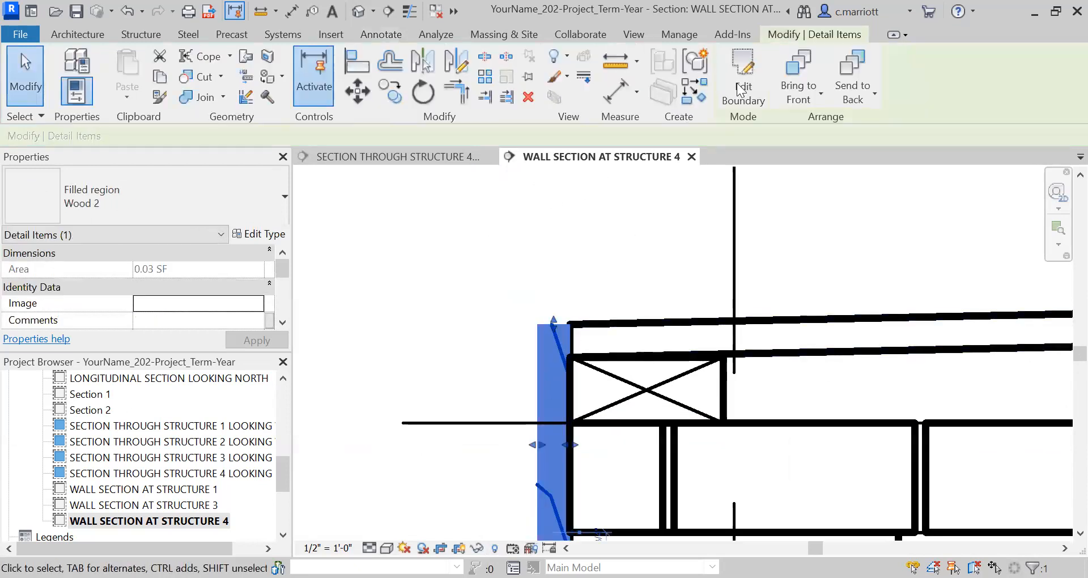
{"action": "double_click", "coordinate": [552, 340]}
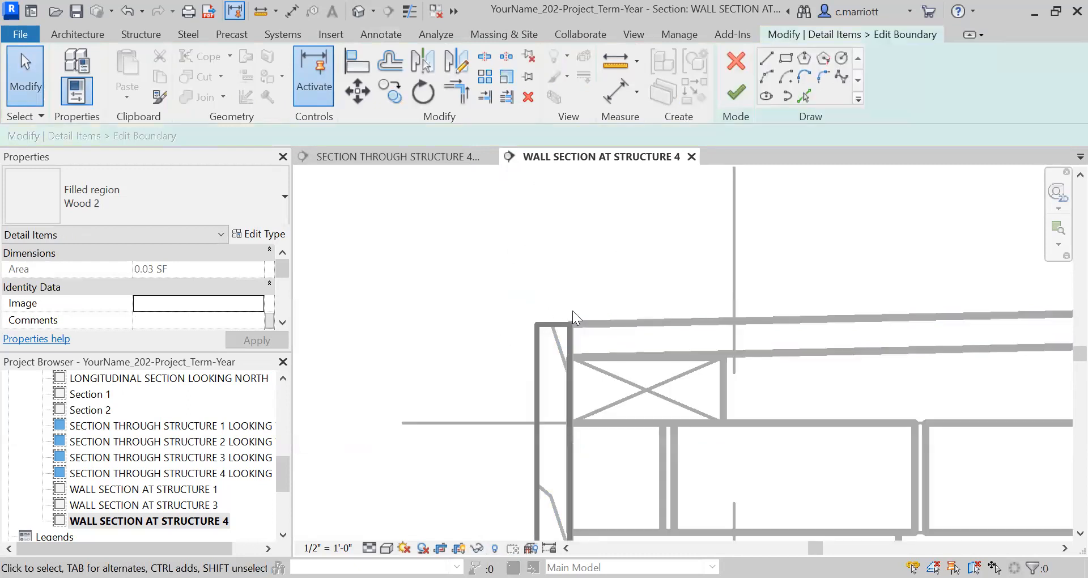
{"action": "left_click", "coordinate": [549, 325]}
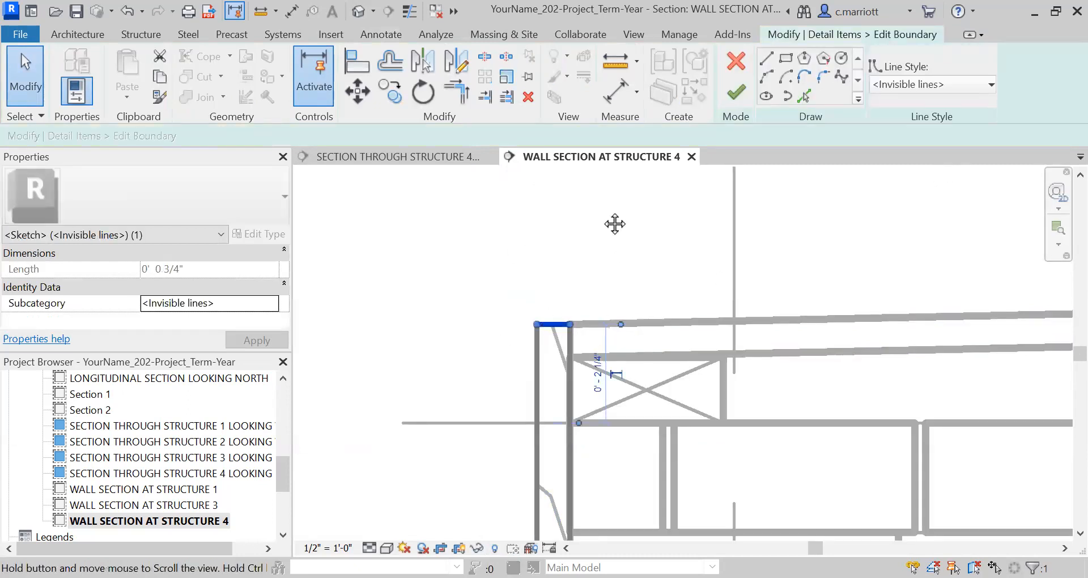
{"action": "middle_click_drag", "start_coordinate": [617, 274], "coordinate": [612, 185]}
{"action": "scroll", "coordinate": [535, 356], "scroll_direction": "down", "scroll_amount": 2}
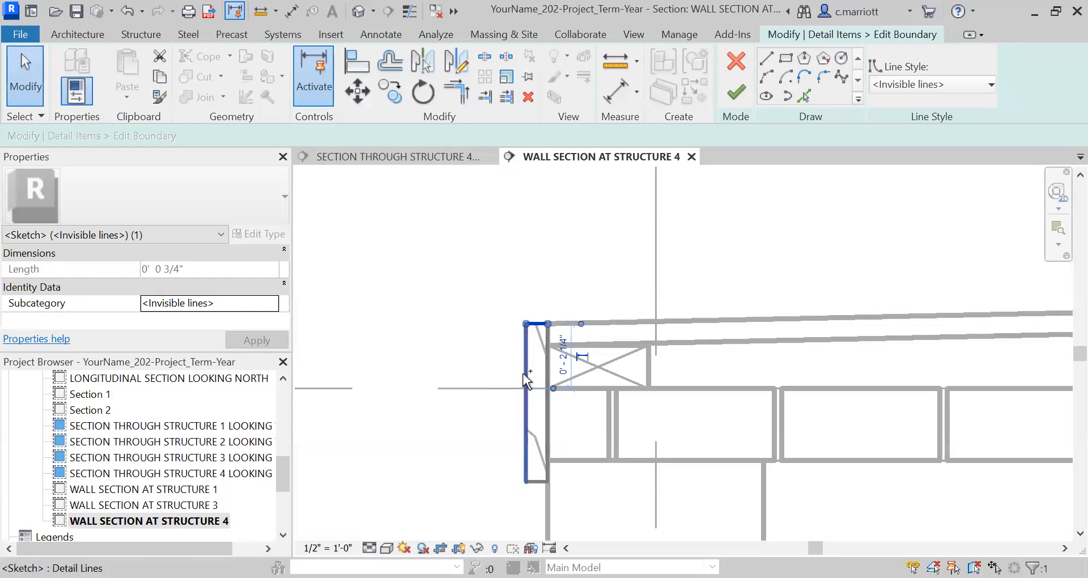
{"action": "left_click", "coordinate": [526, 380], "text": "ctrl"}
{"action": "left_click", "coordinate": [539, 483], "text": "ctrl"}
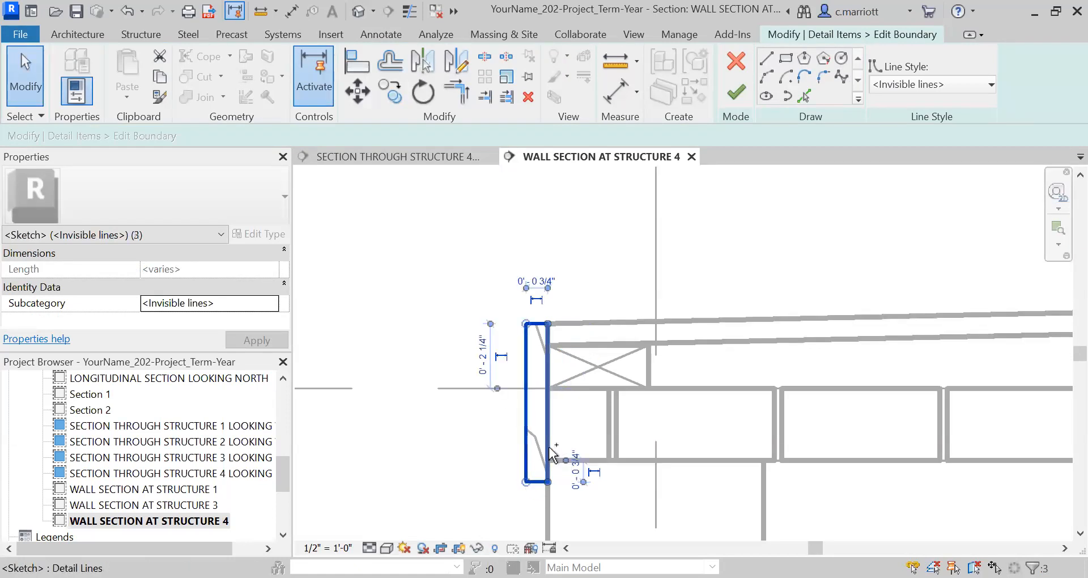
{"action": "left_click", "coordinate": [549, 448], "text": "ctrl"}
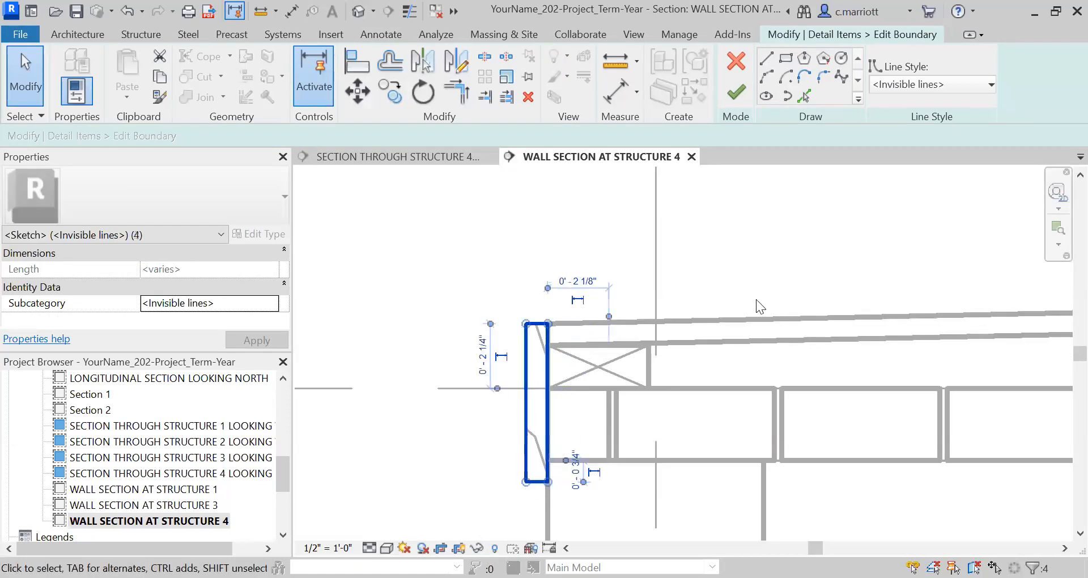
{"action": "left_click", "coordinate": [992, 84]}
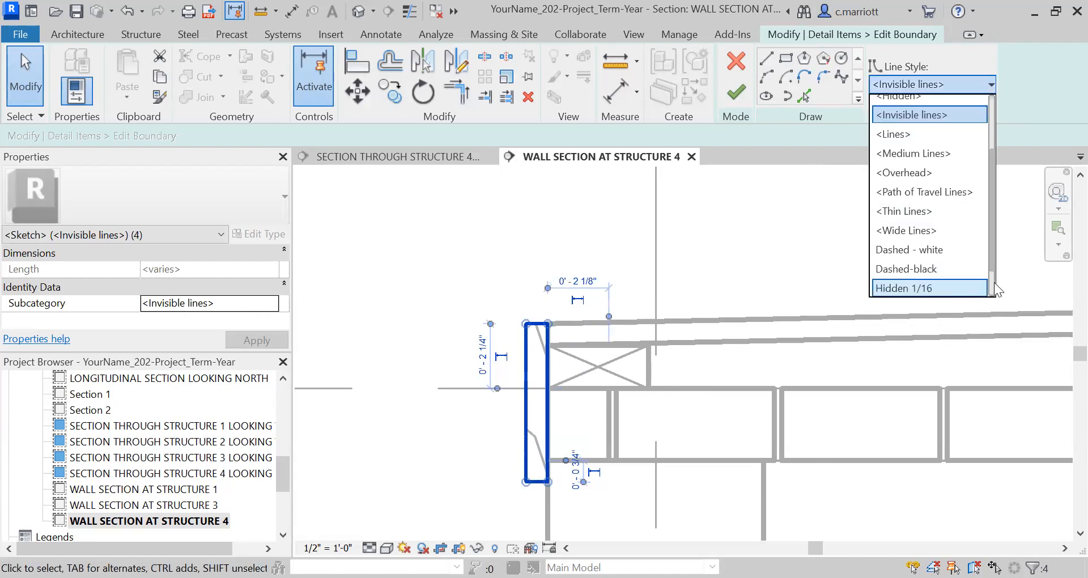
{"action": "scroll", "coordinate": [992, 293], "scroll_direction": "down", "scroll_amount": 1}
{"action": "left_click", "coordinate": [930, 294]}
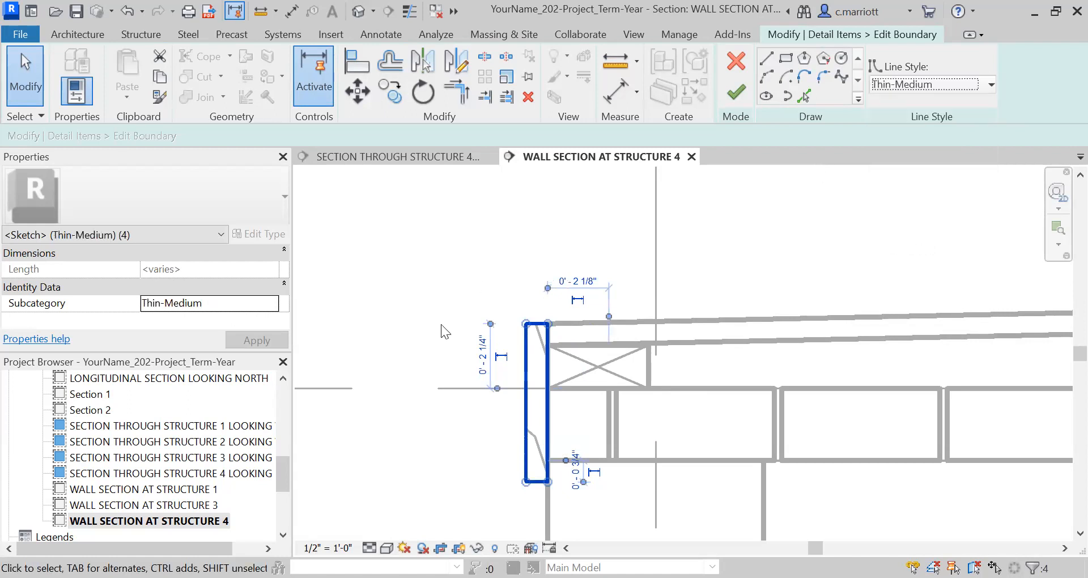
Finish the boundary edit of the Wood 2 filled region and clear the selection
{"action": "left_click", "coordinate": [427, 303]}
{"action": "left_click", "coordinate": [736, 90]}
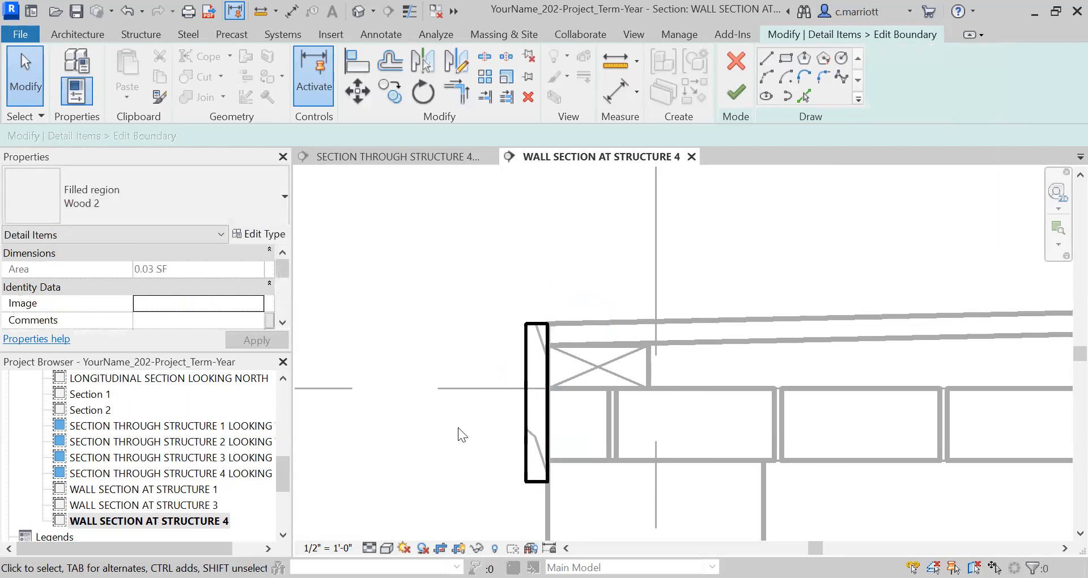
{"action": "left_click", "coordinate": [430, 279]}
Examine the wood board at the roof's outer edge, and switch to the FlatRoof&Gutter.jpg reference detail in the image viewer
{"action": "scroll", "coordinate": [488, 367], "scroll_direction": "down", "scroll_amount": 2}
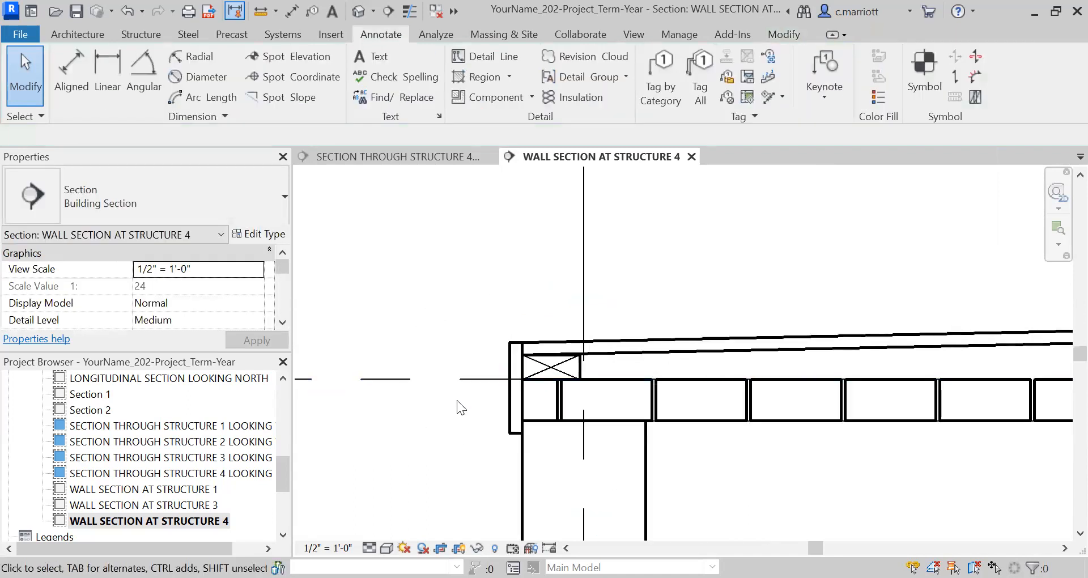
{"action": "middle_click_drag", "start_coordinate": [457, 391], "coordinate": [477, 436]}
{"action": "scroll", "coordinate": [528, 416], "scroll_direction": "up", "scroll_amount": 2}
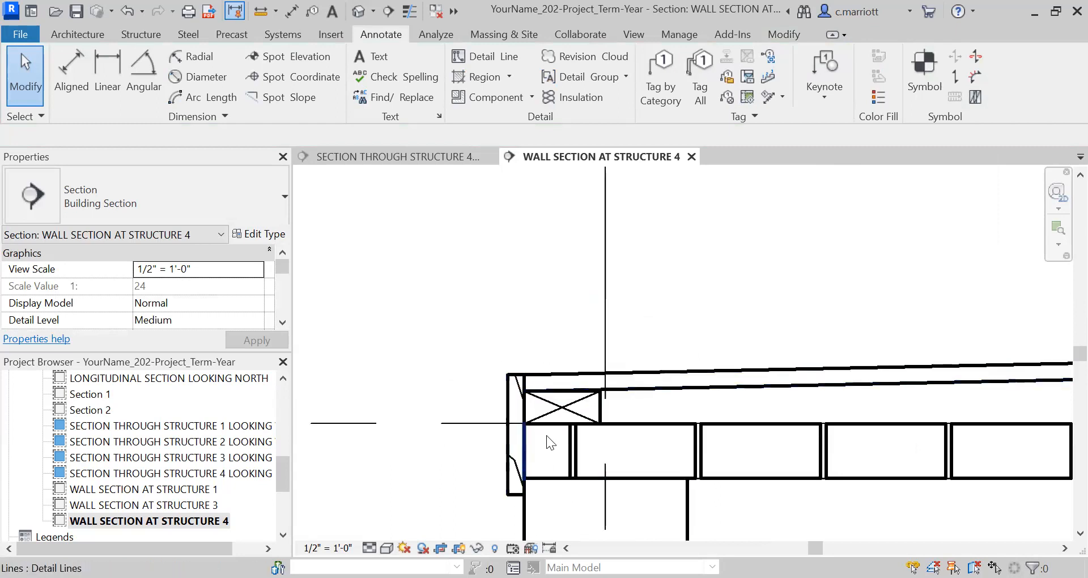
{"action": "scroll", "coordinate": [520, 388], "scroll_direction": "up", "scroll_amount": 1}
{"action": "scroll", "coordinate": [521, 387], "scroll_direction": "up", "scroll_amount": 2}
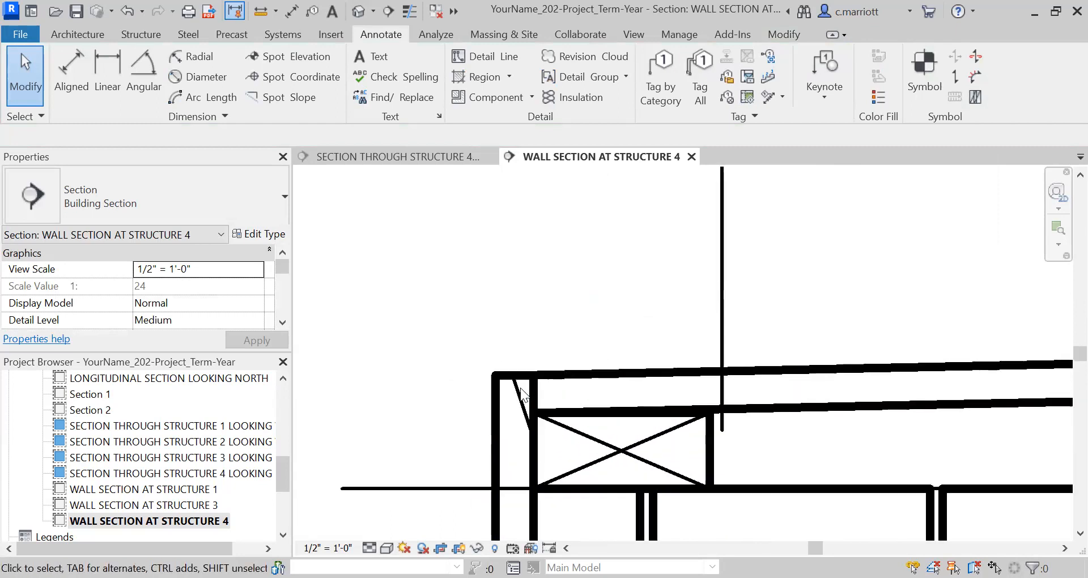
{"action": "scroll", "coordinate": [529, 388], "scroll_direction": "down", "scroll_amount": 1}
{"action": "scroll", "coordinate": [460, 358], "scroll_direction": "down", "scroll_amount": 1}
{"action": "middle_click_drag", "start_coordinate": [433, 362], "coordinate": [509, 328]}
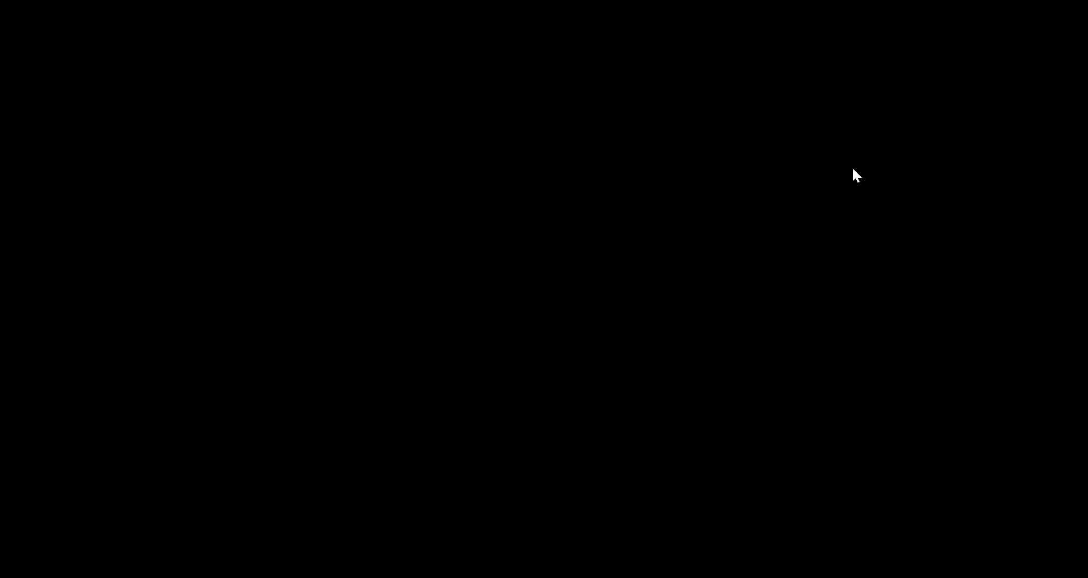
{"action": "key", "text": "alt+Tab"}
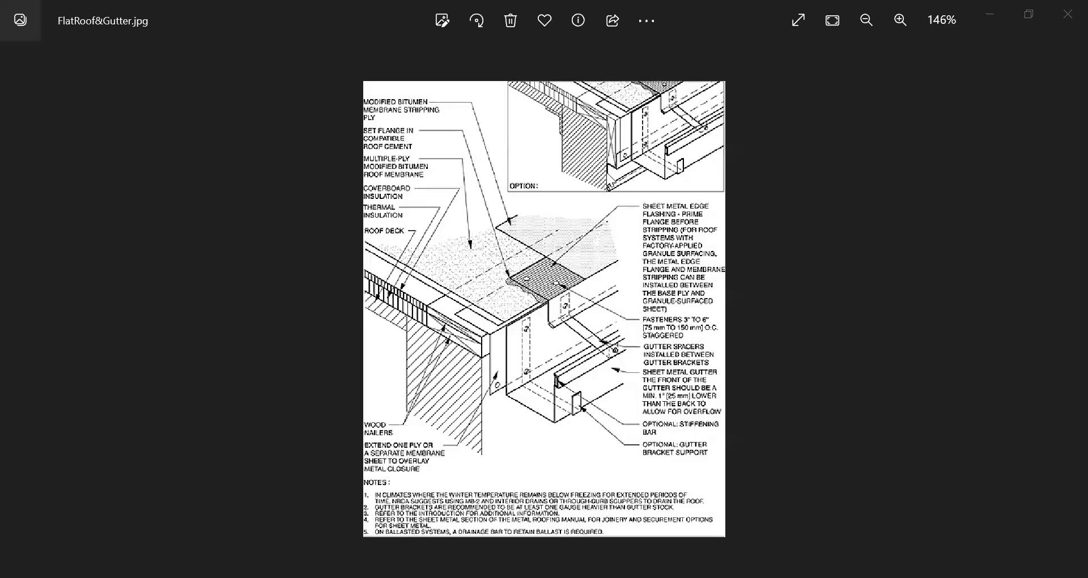
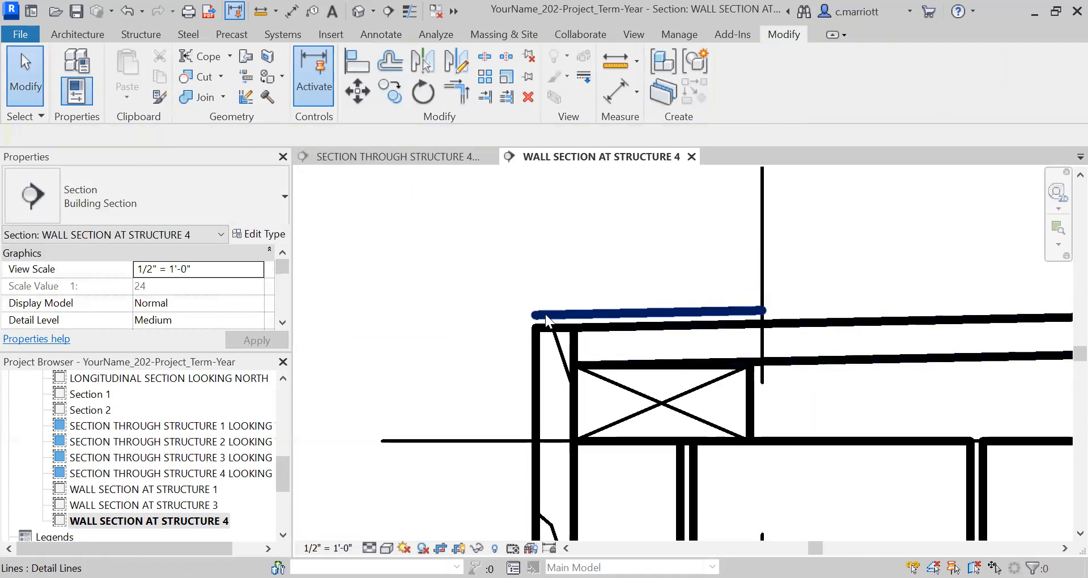
Extend the outer end of the Thin-Medium flashing line above the roof slightly past the wood board's outer face
{"action": "left_click", "coordinate": [534, 314]}
{"action": "left_click_drag", "start_coordinate": [536, 317], "coordinate": [512, 316]}
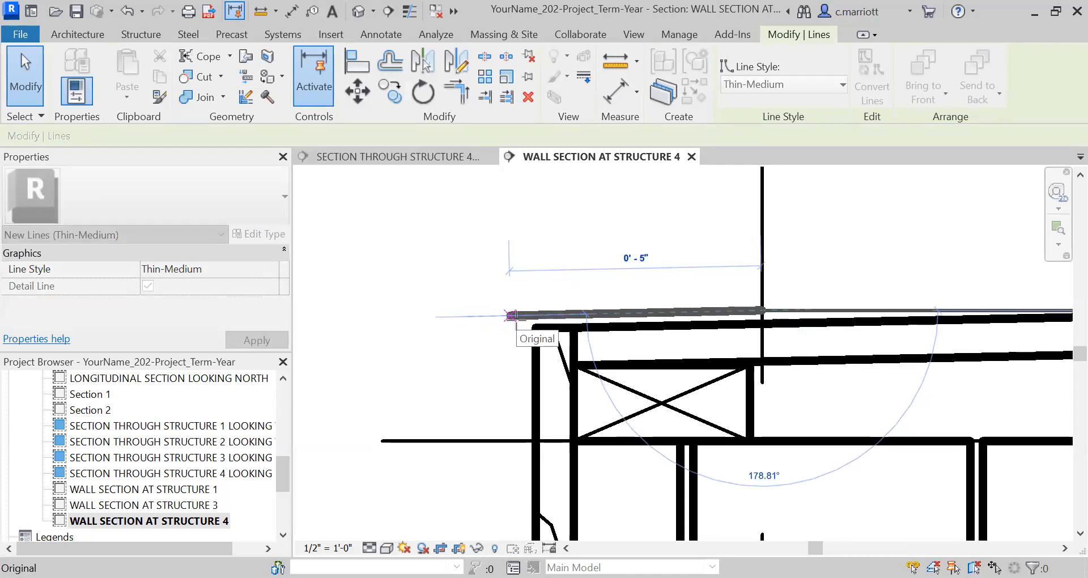
{"action": "left_click_drag", "start_coordinate": [511, 316], "coordinate": [518, 318]}
{"action": "left_click", "coordinate": [527, 413]}
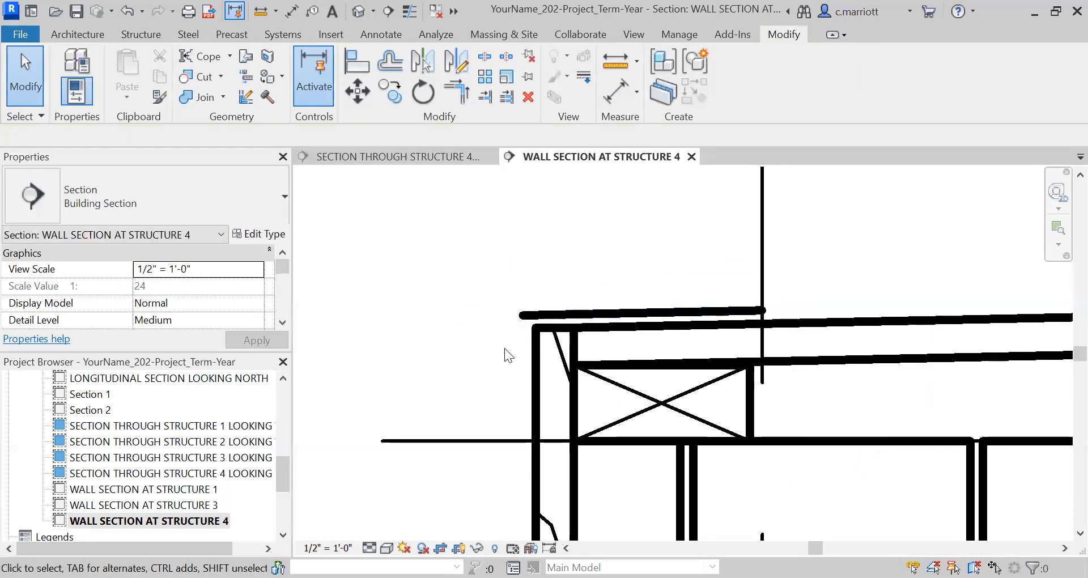
Draw Thin-Medium detail lines from the flashing's outer end straight down along the board, ending in a 45-degree outward kick about 3/4" long
{"action": "scroll", "coordinate": [448, 283], "scroll_direction": "down", "scroll_amount": 1}
{"action": "key", "text": "d"}
{"action": "key", "text": "l"}
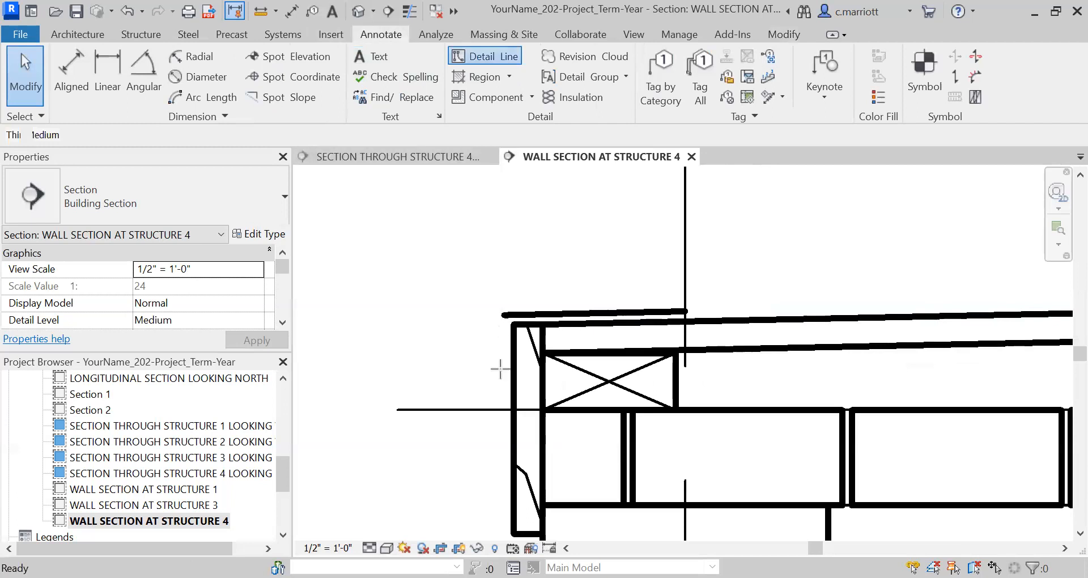
{"action": "left_click", "coordinate": [503, 314]}
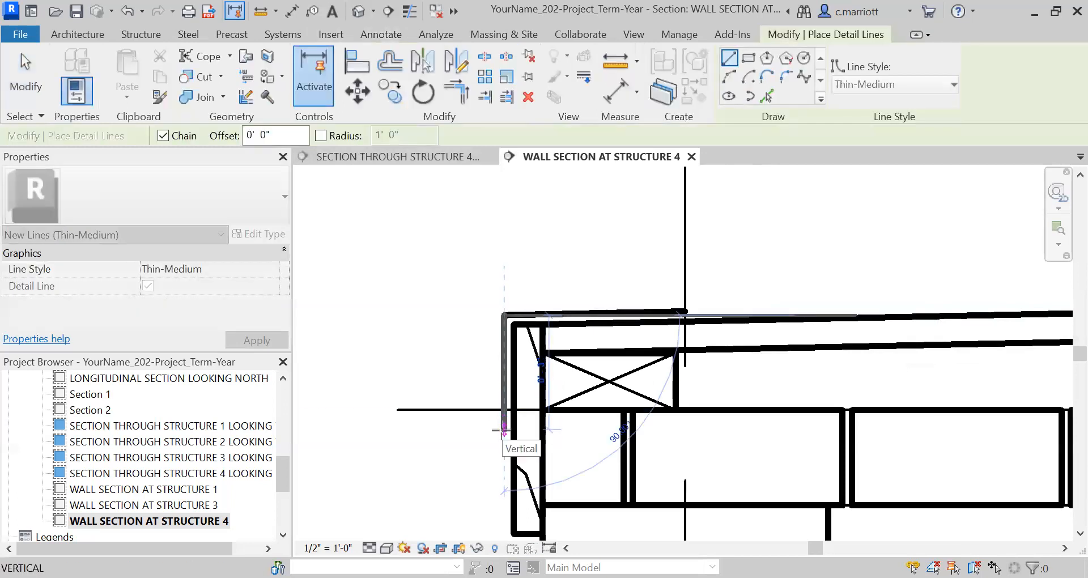
{"action": "left_click", "coordinate": [504, 400]}
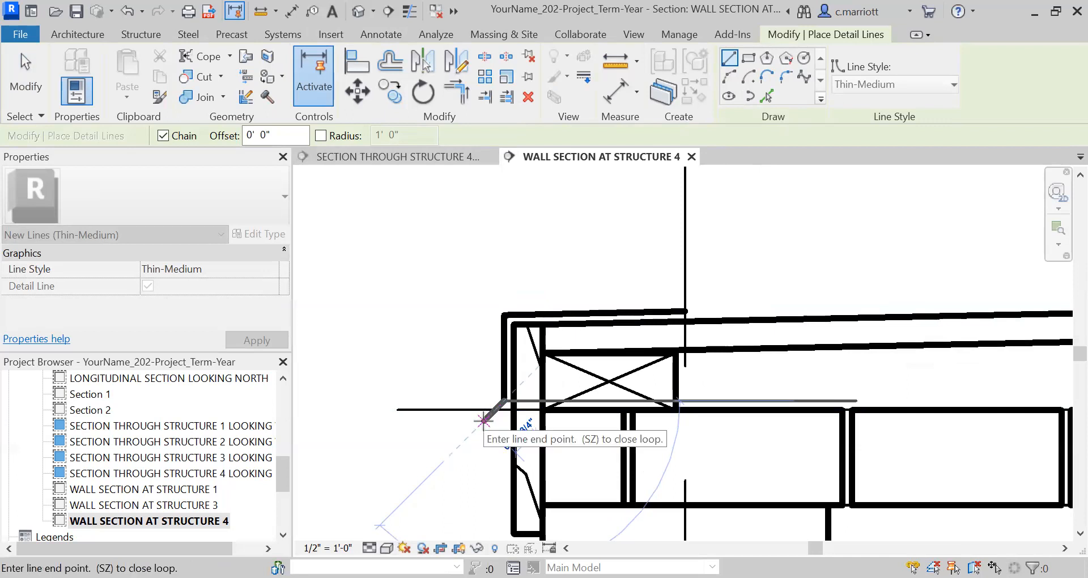
{"action": "left_click", "coordinate": [483, 420]}
{"action": "key", "text": "Escape"}
{"action": "key", "text": "Escape"}
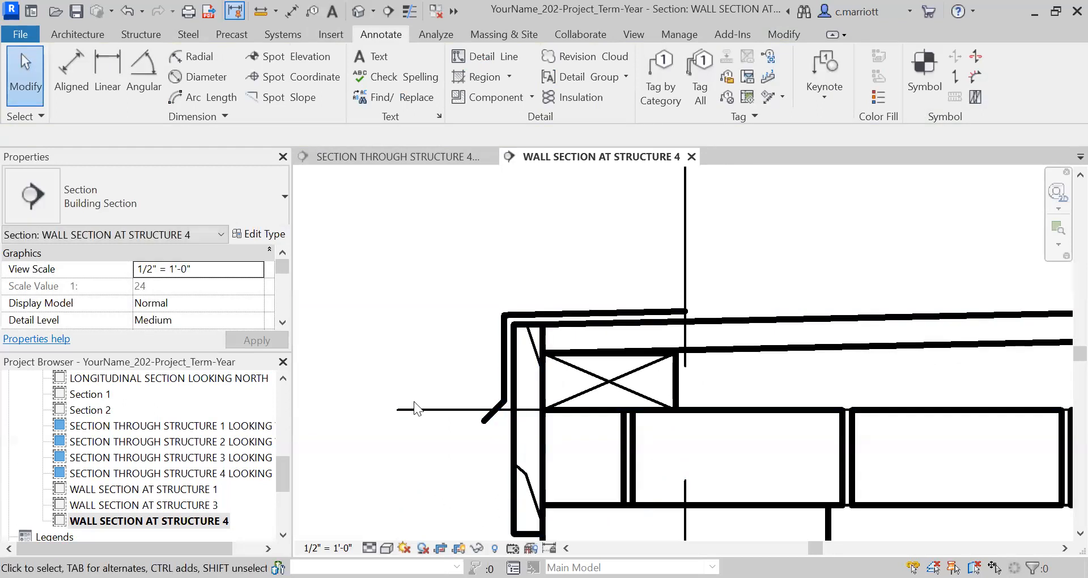
{"action": "scroll", "coordinate": [490, 380], "scroll_direction": "down", "scroll_amount": 2}
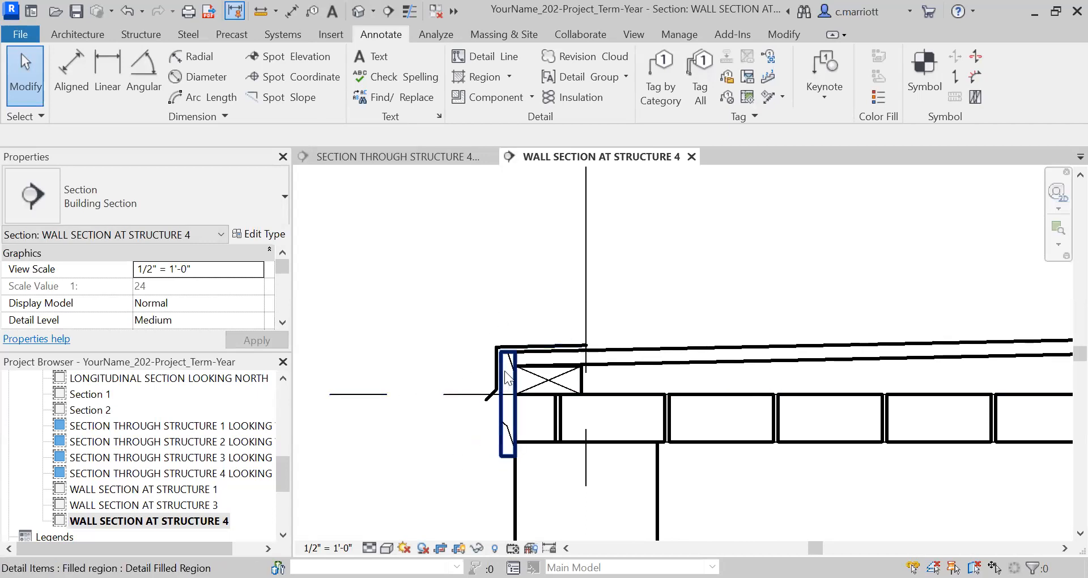
{"action": "scroll", "coordinate": [449, 383], "scroll_direction": "up", "scroll_amount": 2}
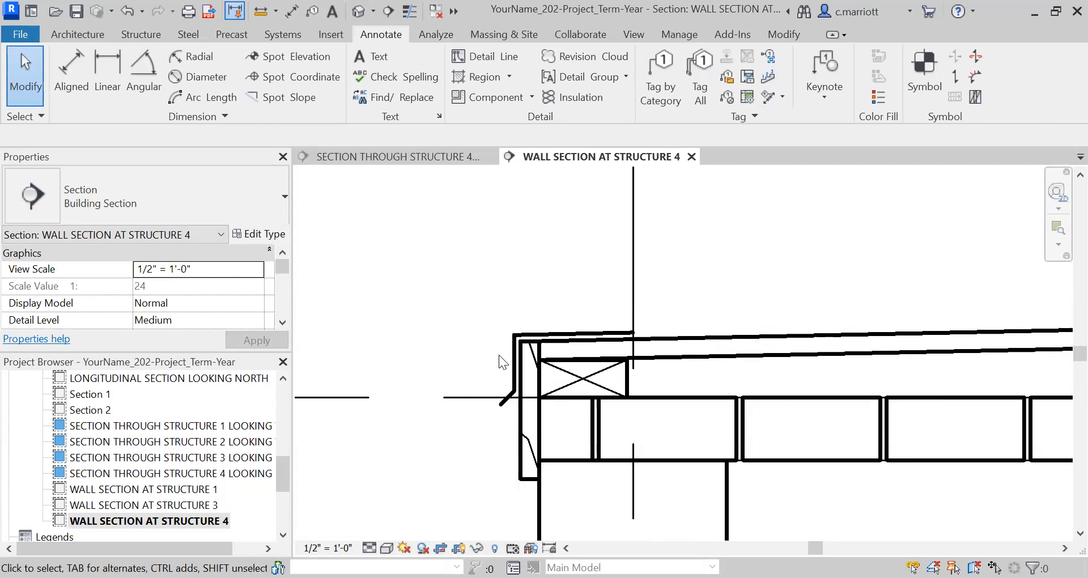
{"action": "scroll", "coordinate": [509, 357], "scroll_direction": "up", "scroll_amount": 1}
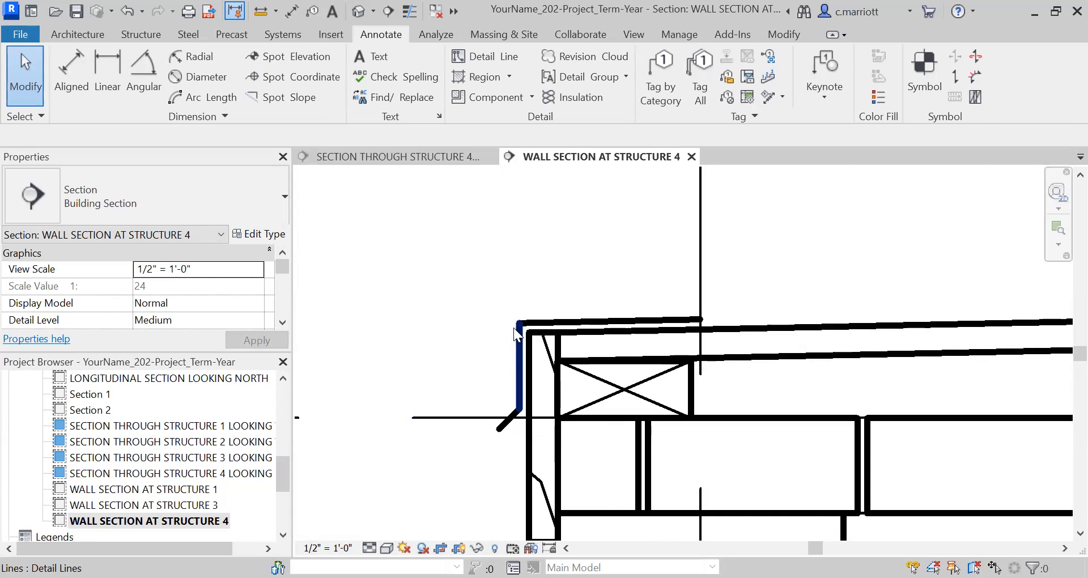
{"action": "scroll", "coordinate": [510, 362], "scroll_direction": "down", "scroll_amount": 3}
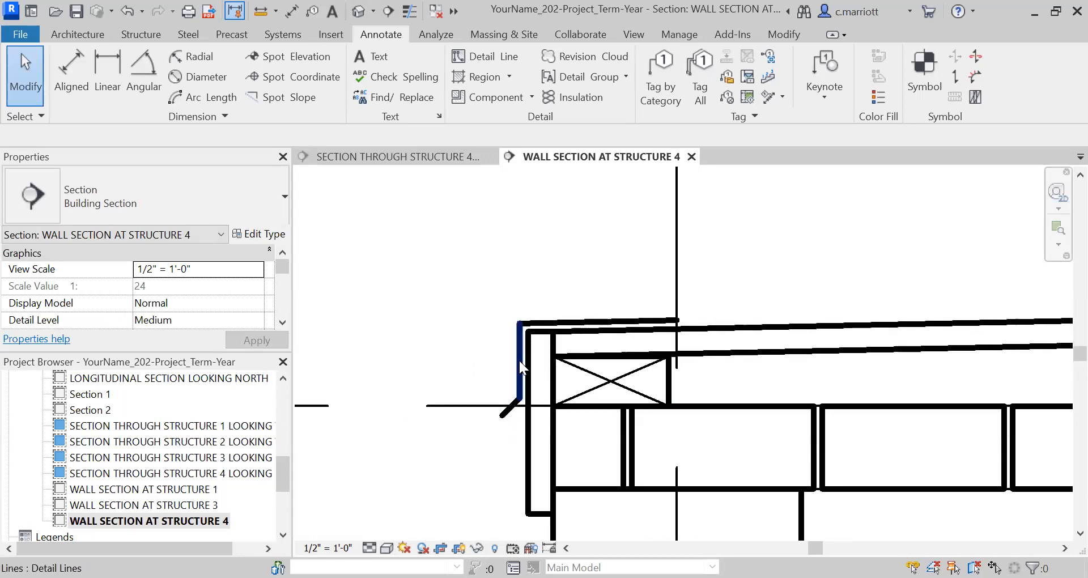
{"action": "scroll", "coordinate": [485, 365], "scroll_direction": "up", "scroll_amount": 1}
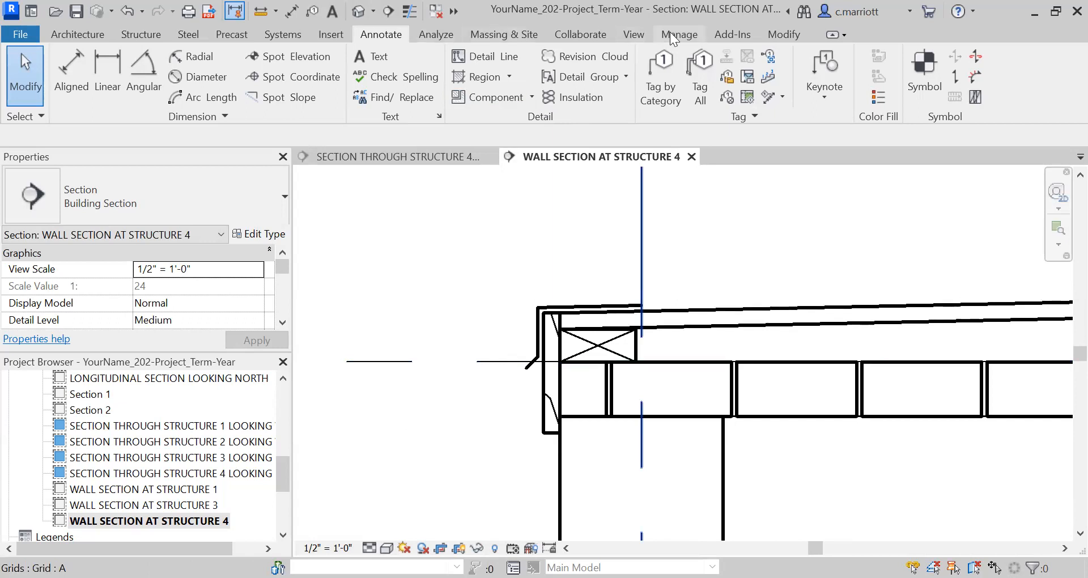
{"action": "scroll", "coordinate": [610, 33], "scroll_direction": "up", "scroll_amount": 1}
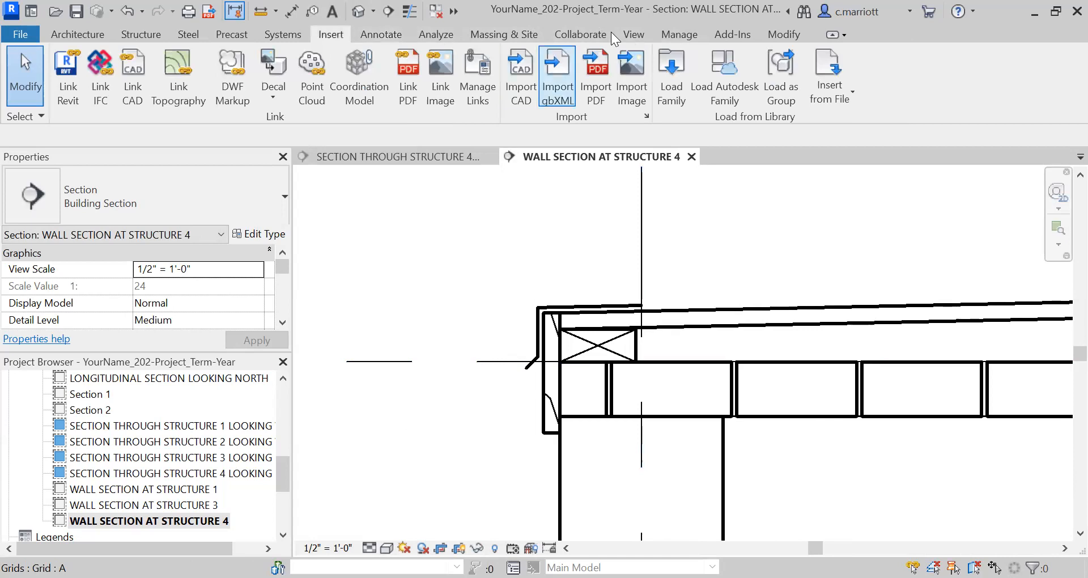
Search the Autodesk family library for "gutter" and load the Gutter-Rectangular-Section detail item
{"action": "left_click", "coordinate": [724, 78]}
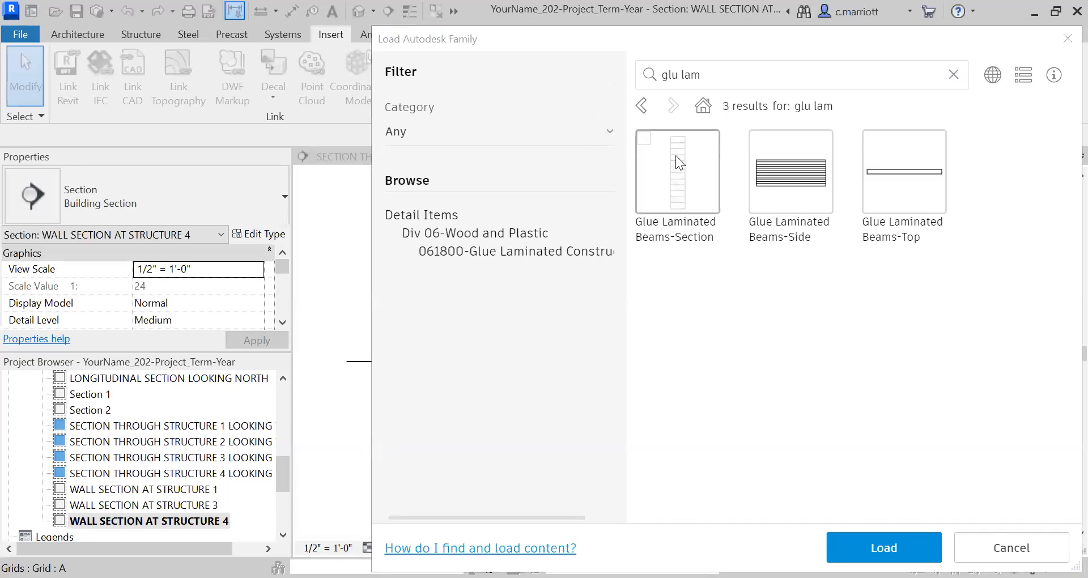
{"action": "triple_click", "coordinate": [703, 74]}
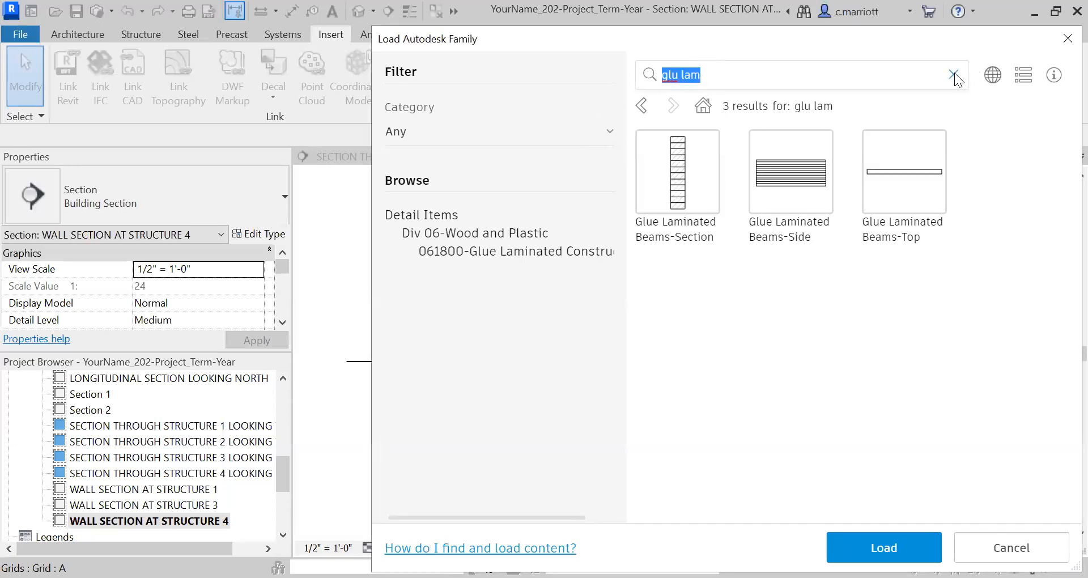
{"action": "left_click", "coordinate": [954, 74]}
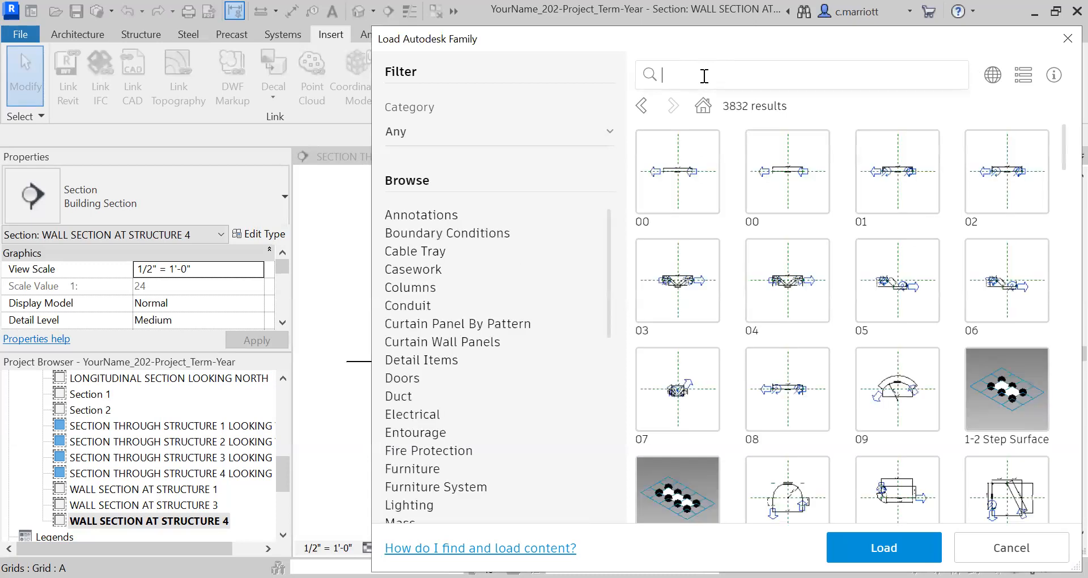
{"action": "type", "text": "gutter"}
{"action": "key", "text": "Return"}
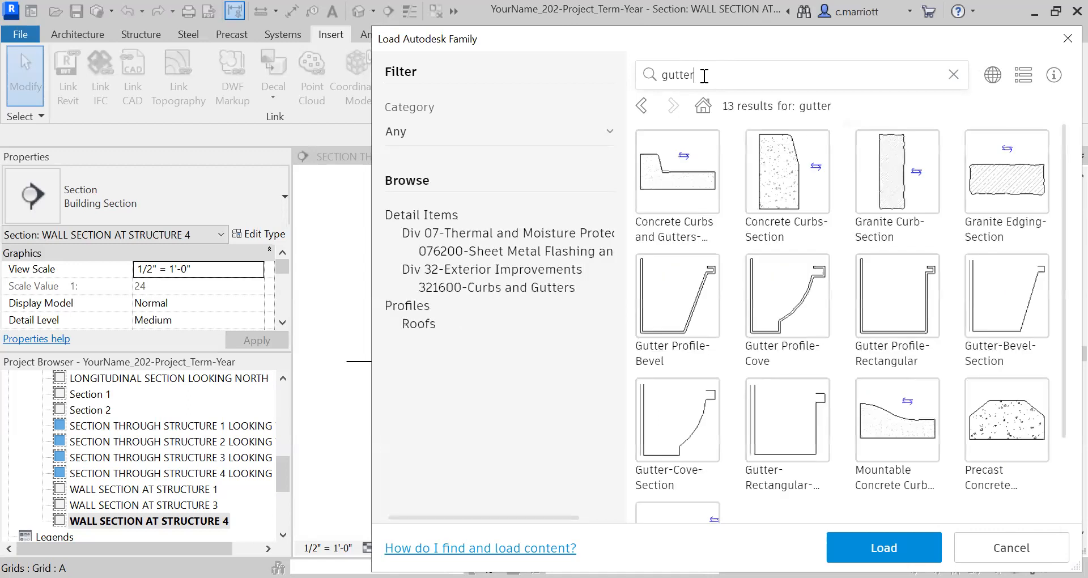
{"action": "scroll", "coordinate": [889, 423], "scroll_direction": "down", "scroll_amount": 2}
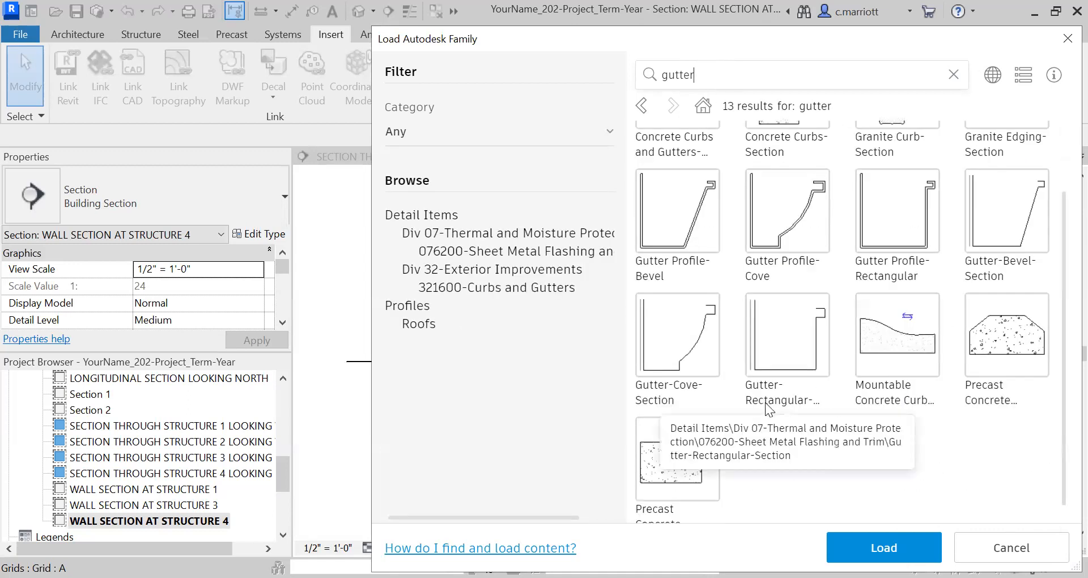
{"action": "left_click", "coordinate": [779, 364]}
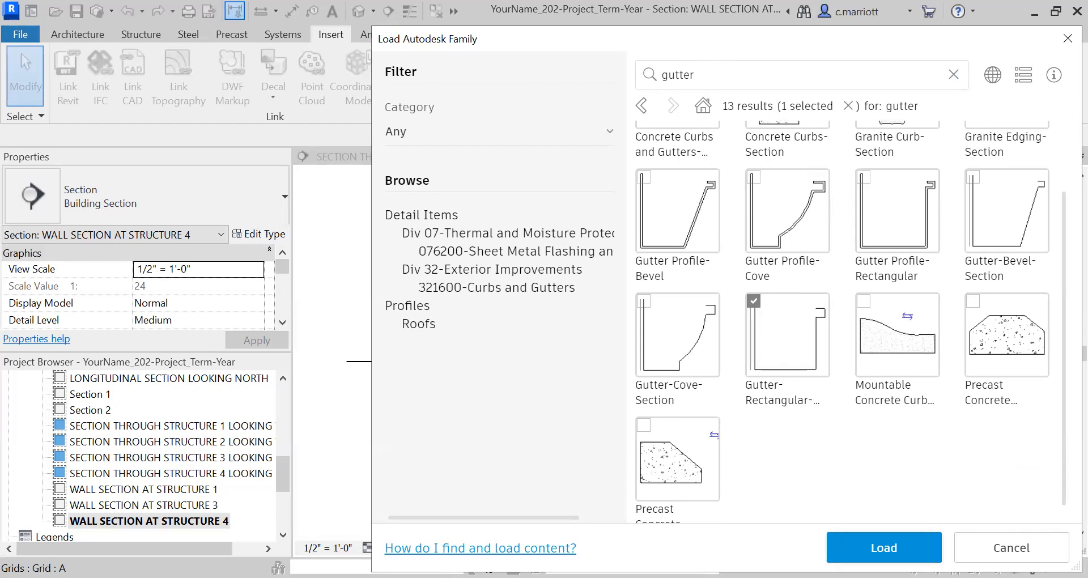
{"action": "left_click", "coordinate": [833, 538]}
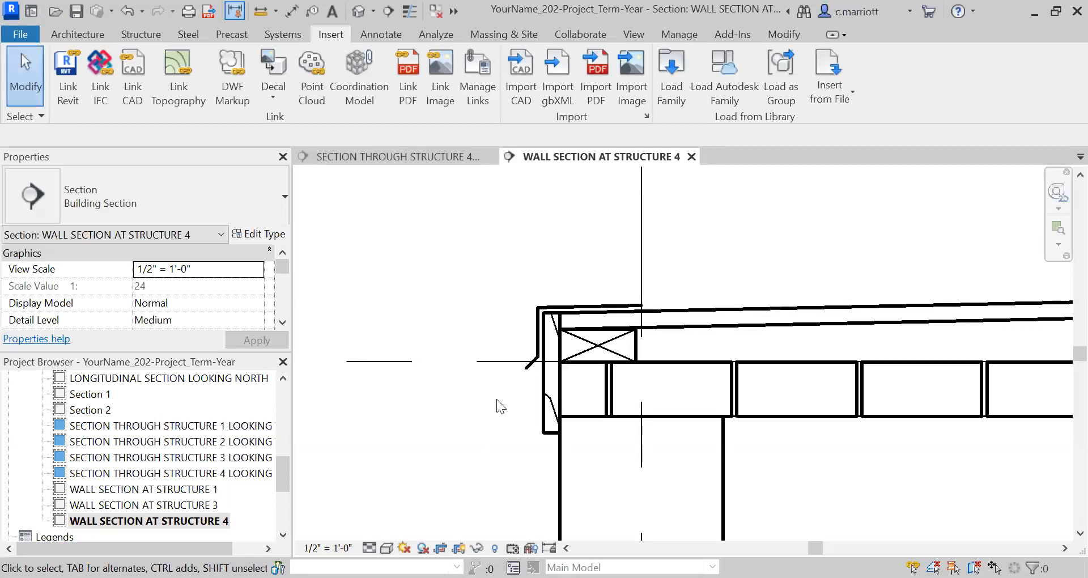
Place a 4" x 4" Gutter-Rectangular-Section detail component in the empty space outside the roof edge
{"action": "left_click", "coordinate": [380, 35]}
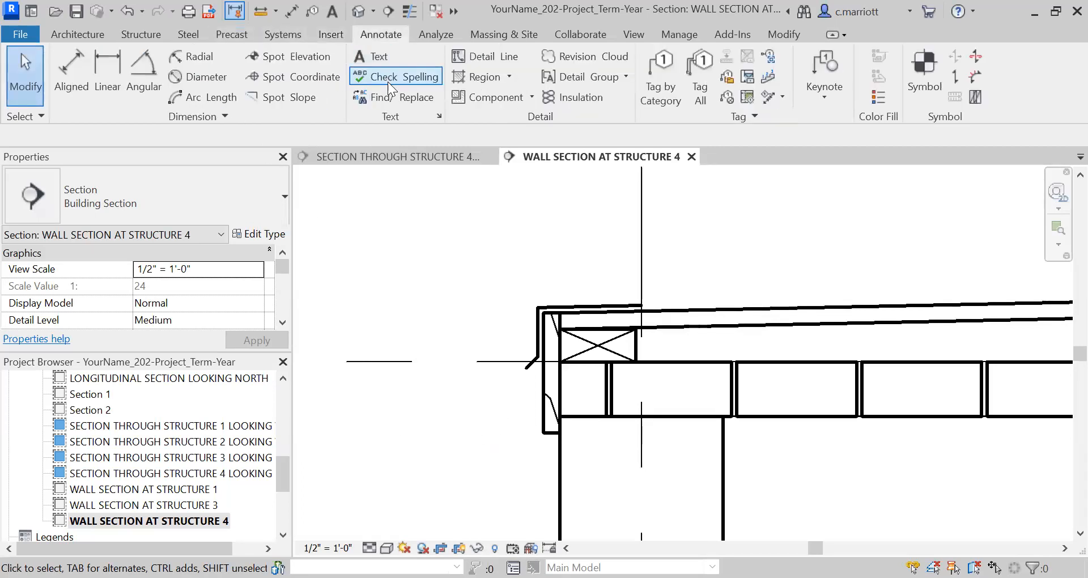
{"action": "left_click", "coordinate": [530, 96]}
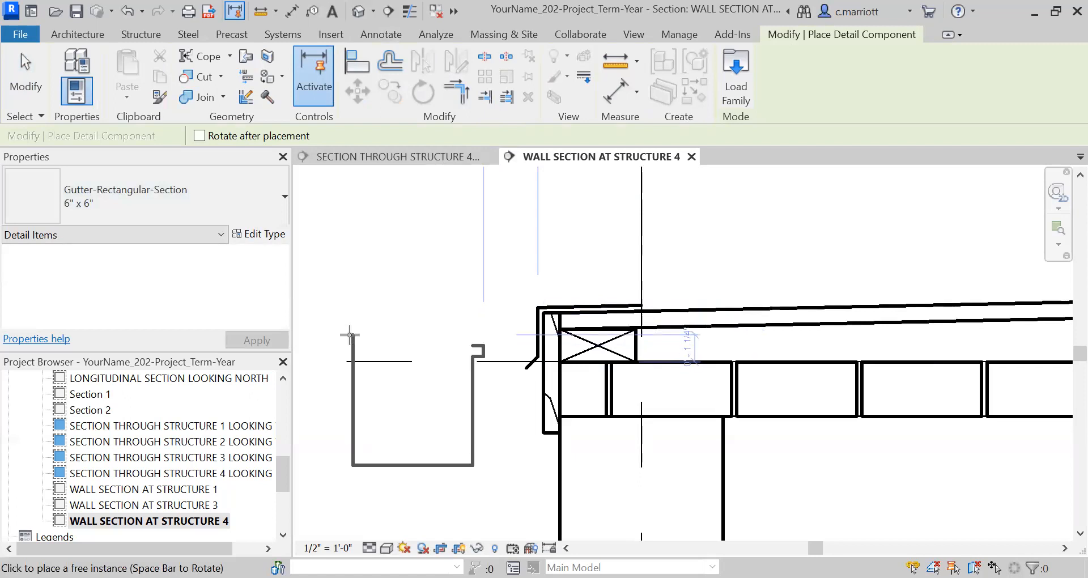
{"action": "left_click", "coordinate": [281, 192]}
{"action": "left_click", "coordinate": [277, 258]}
{"action": "left_click", "coordinate": [277, 256]}
{"action": "left_click", "coordinate": [277, 257]}
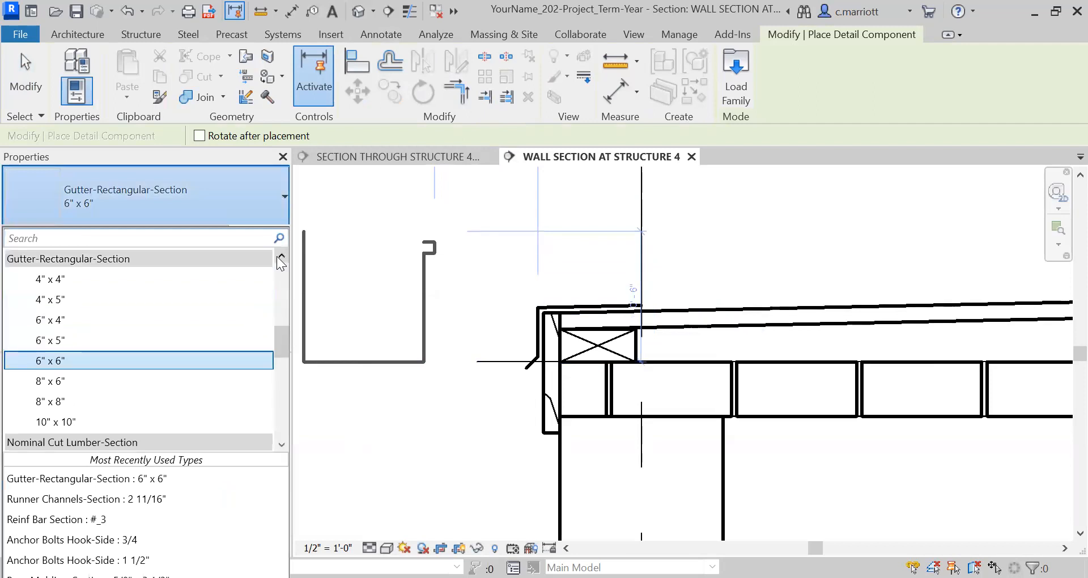
{"action": "left_click", "coordinate": [48, 280]}
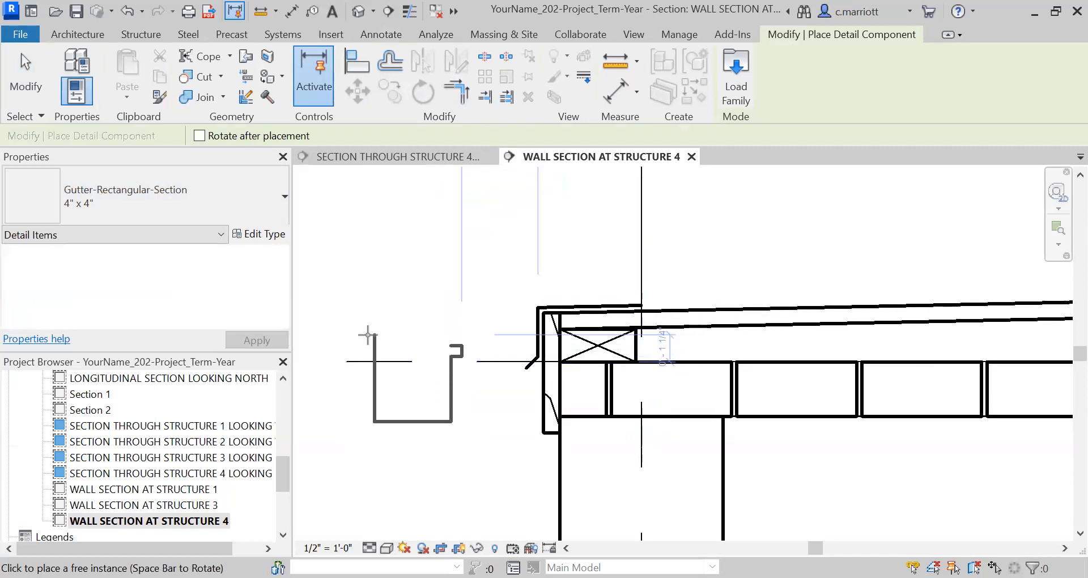
{"action": "left_click", "coordinate": [389, 334]}
{"action": "key", "text": "Escape"}
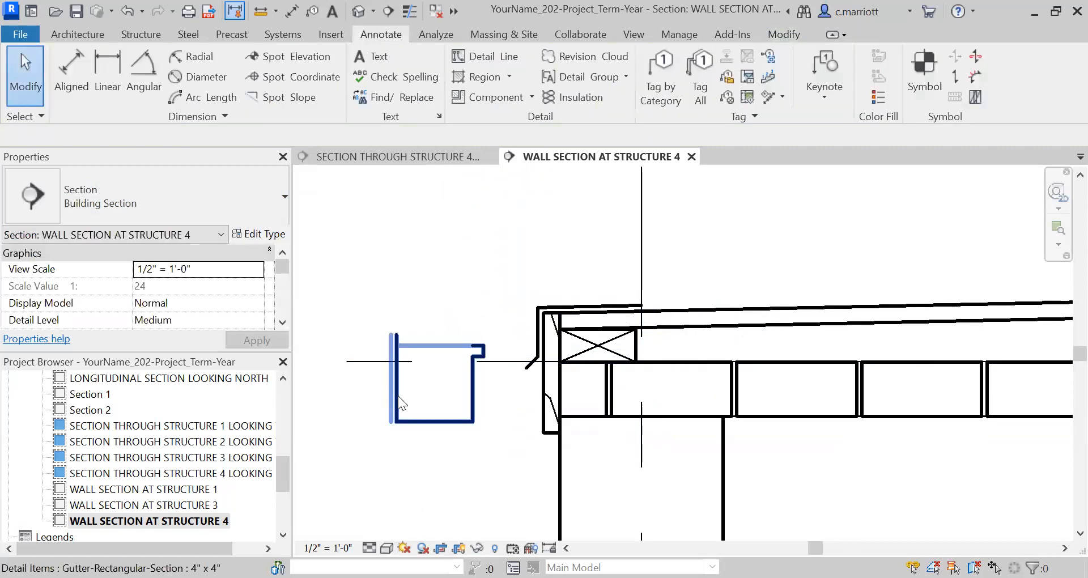
Mirror the gutter about a drawn vertical axis along its straight back side, and delete the original
{"action": "left_click", "coordinate": [400, 402]}
{"action": "left_click", "coordinate": [422, 61]}
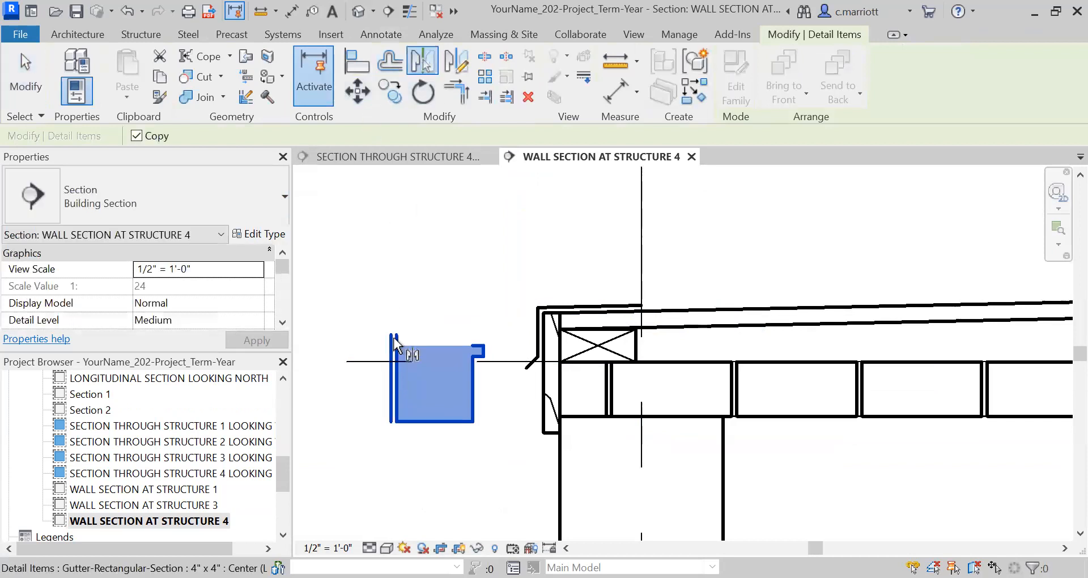
{"action": "left_click", "coordinate": [451, 63]}
{"action": "left_click", "coordinate": [386, 443]}
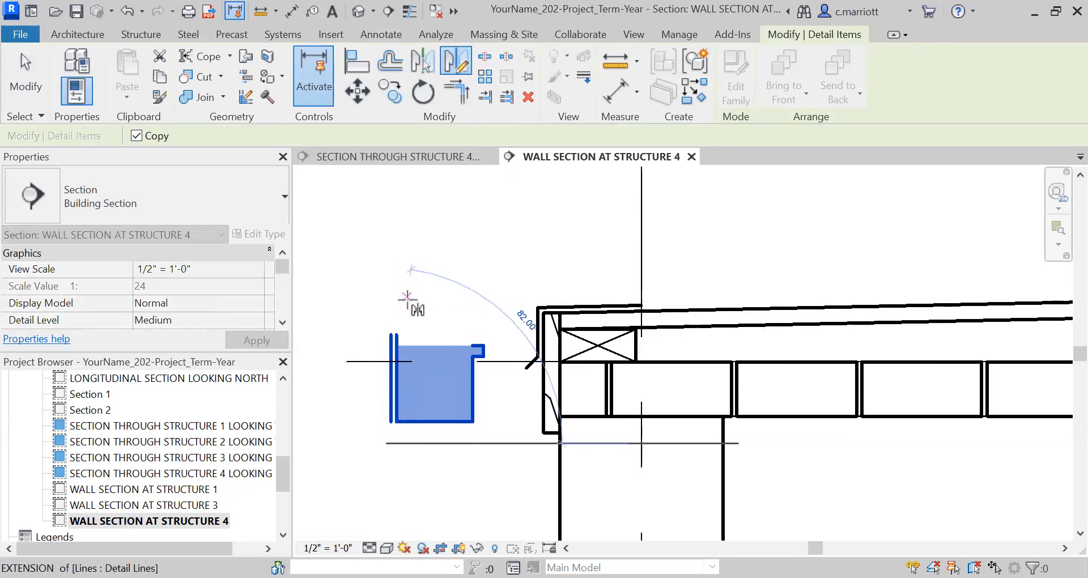
{"action": "left_click", "coordinate": [407, 297]}
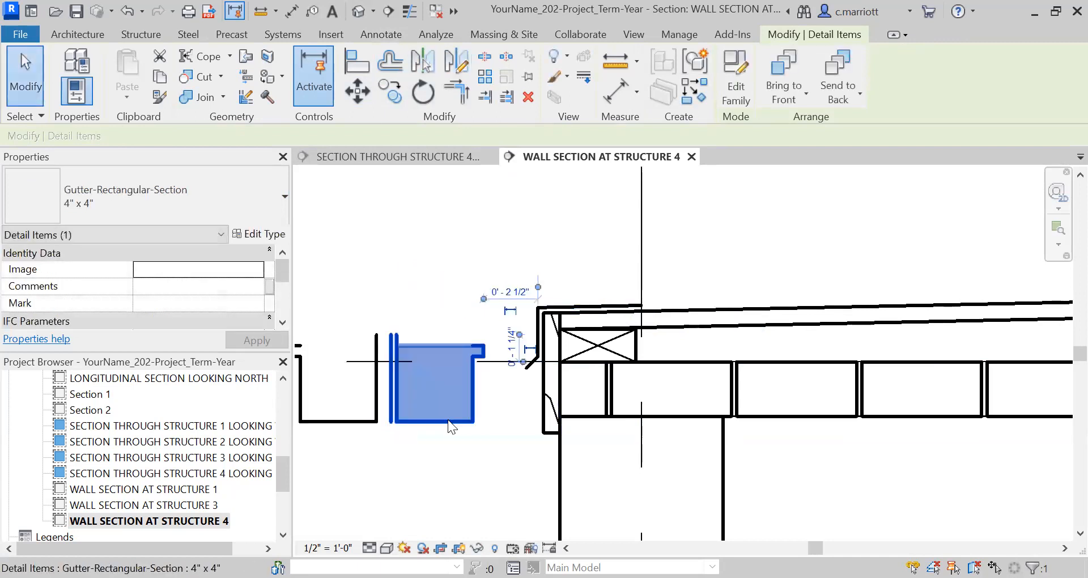
{"action": "key", "text": "Delete"}
Move the 4" x 4" gutter by its lower back corner so its back sits flush against the outer face of the fascia board
{"action": "left_click", "coordinate": [374, 384]}
{"action": "scroll", "coordinate": [396, 413], "scroll_direction": "up", "scroll_amount": 2}
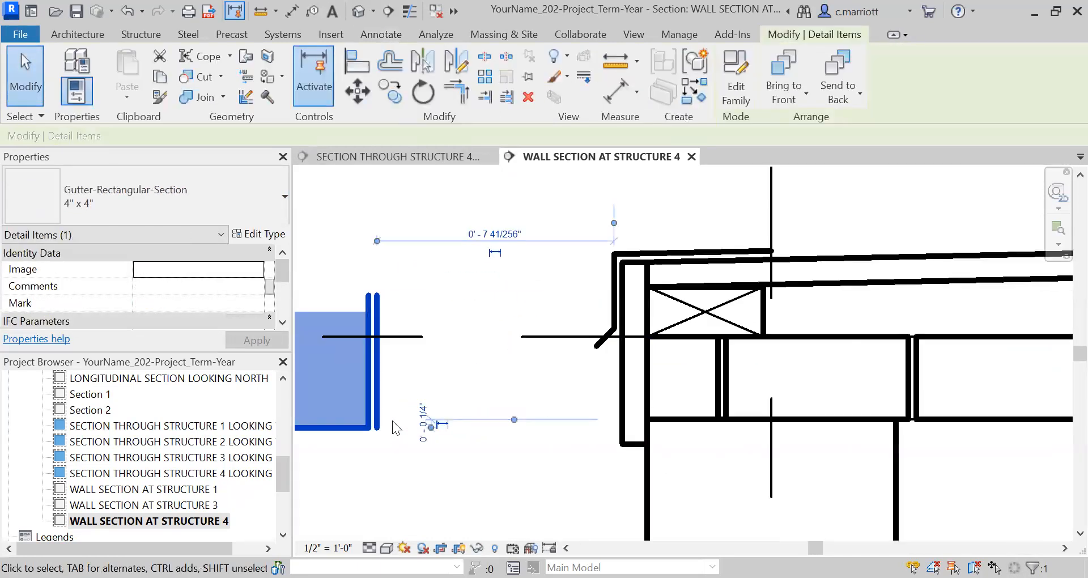
{"action": "key", "text": "m"}
{"action": "key", "text": "v"}
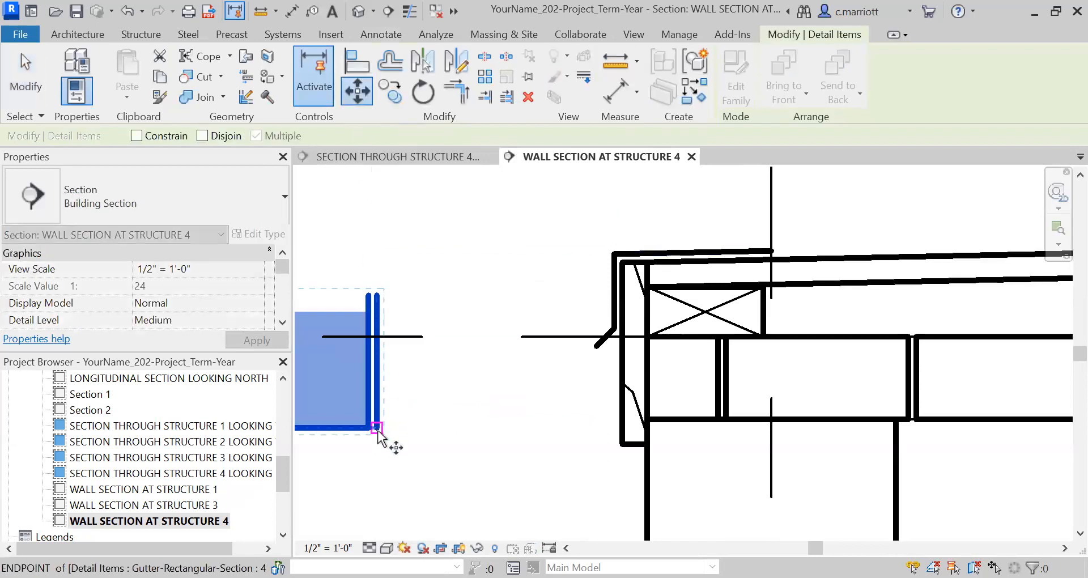
{"action": "left_click", "coordinate": [379, 429]}
{"action": "middle_click_drag", "start_coordinate": [612, 481], "coordinate": [557, 560]}
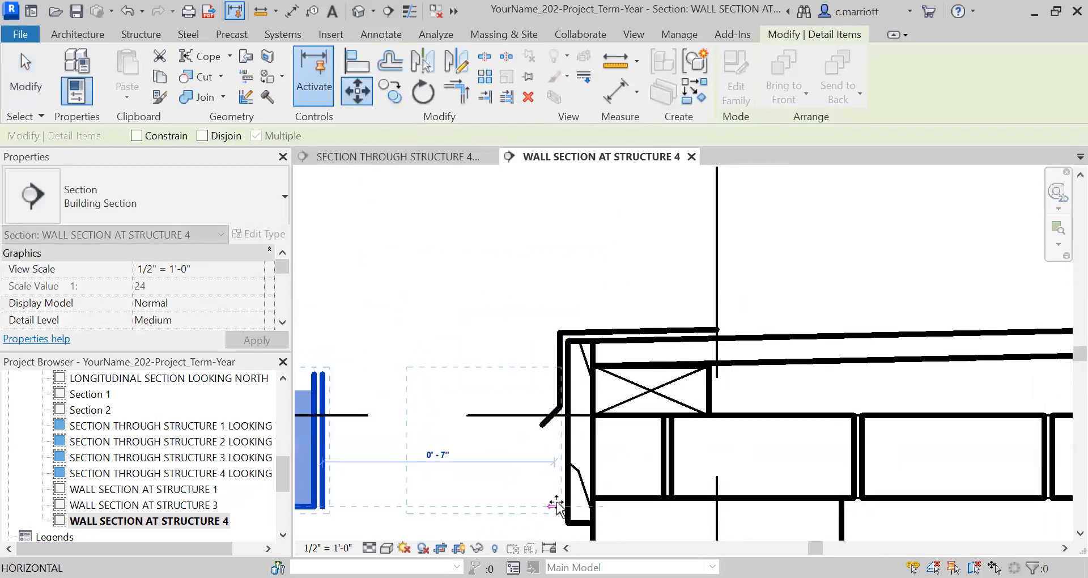
{"action": "left_click", "coordinate": [566, 506]}
{"action": "middle_click_drag", "start_coordinate": [552, 490], "coordinate": [562, 450]}
{"action": "scroll", "coordinate": [559, 453], "scroll_direction": "down", "scroll_amount": 2}
{"action": "scroll", "coordinate": [538, 481], "scroll_direction": "up", "scroll_amount": 2}
{"action": "scroll", "coordinate": [538, 480], "scroll_direction": "down", "scroll_amount": 2}
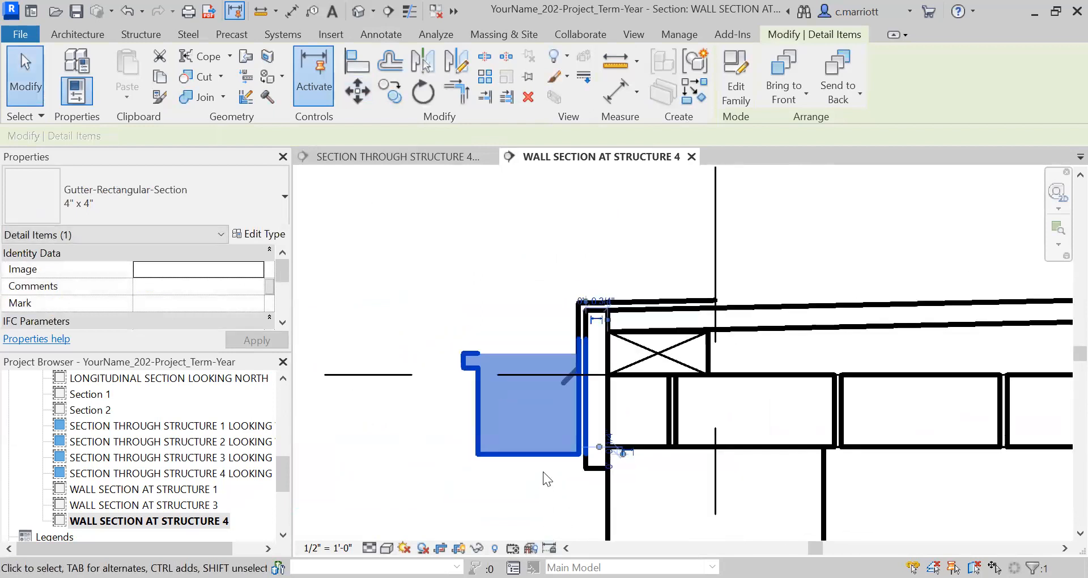
{"action": "scroll", "coordinate": [547, 443], "scroll_direction": "up", "scroll_amount": 1}
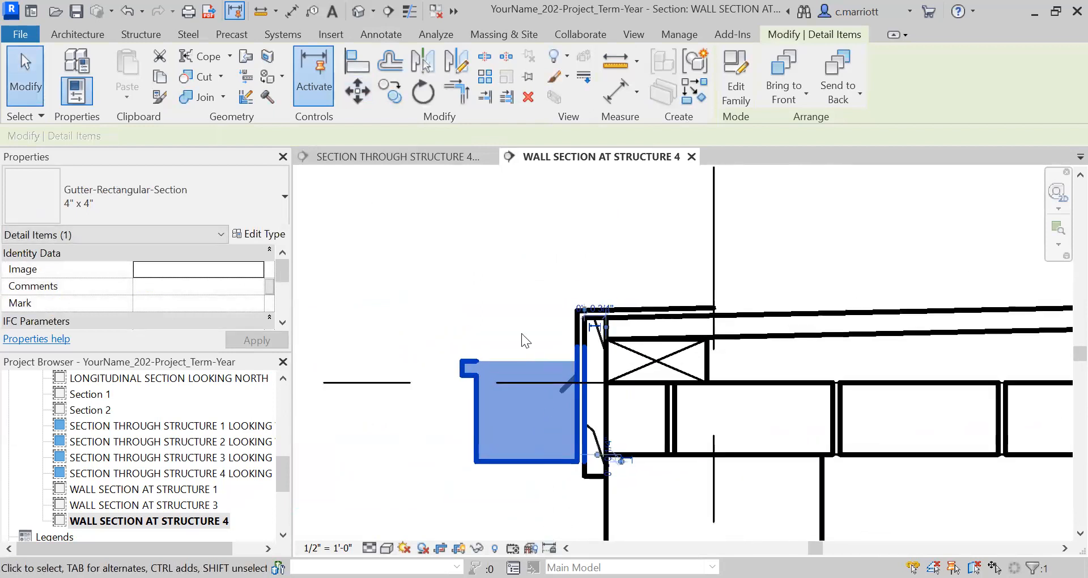
{"action": "left_click", "coordinate": [397, 322]}
{"action": "scroll", "coordinate": [576, 424], "scroll_direction": "up", "scroll_amount": 1}
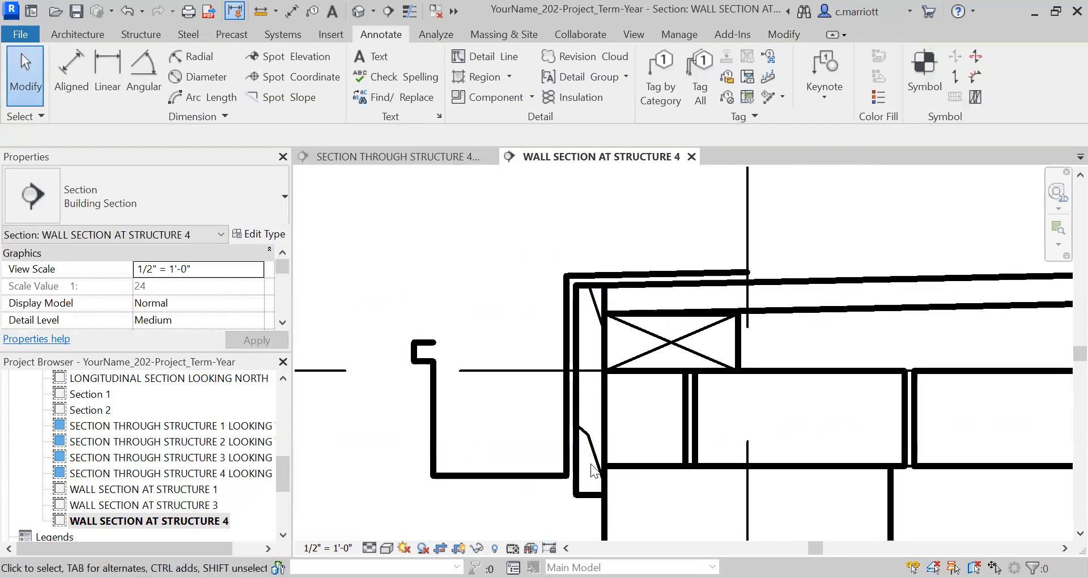
{"action": "left_click", "coordinate": [557, 476]}
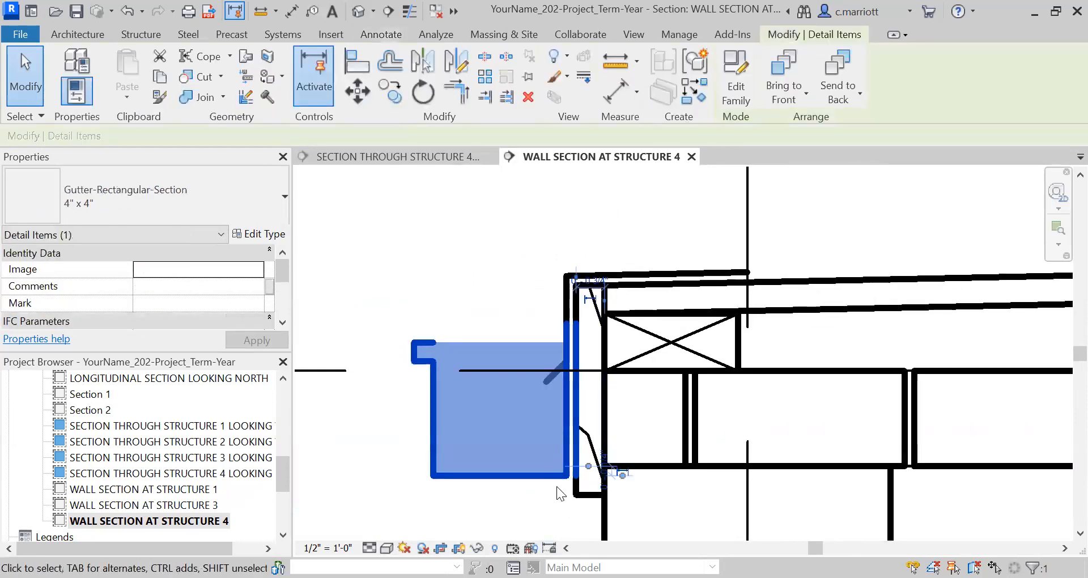
{"action": "scroll", "coordinate": [539, 447], "scroll_direction": "down", "scroll_amount": 2}
{"action": "left_click", "coordinate": [525, 441]}
{"action": "scroll", "coordinate": [515, 411], "scroll_direction": "down", "scroll_amount": 1}
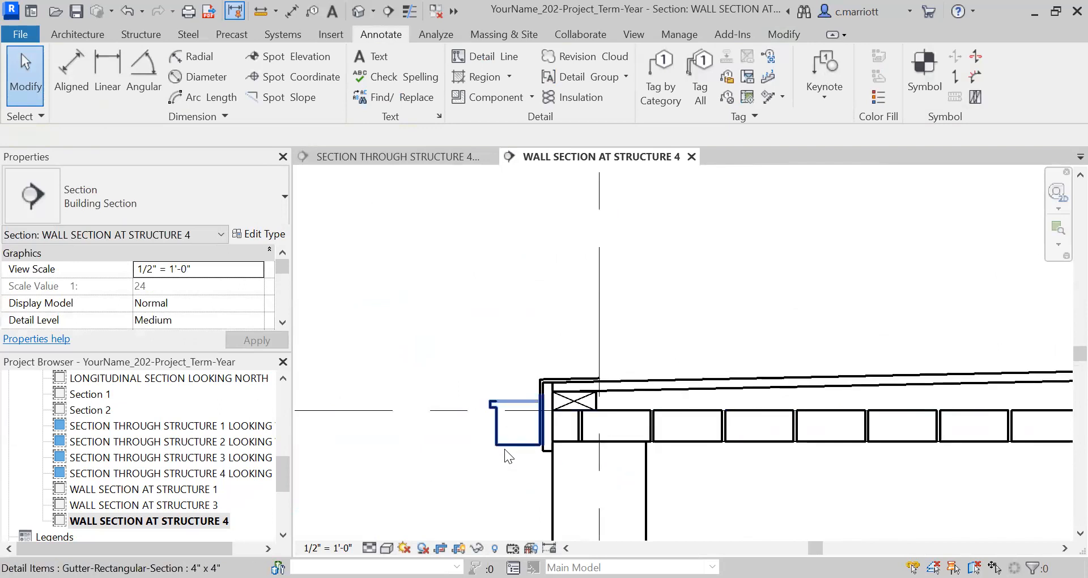
Bring the flashing's 45-degree kick and its vertical detail line to the front of the gutter
{"action": "scroll", "coordinate": [502, 446], "scroll_direction": "up", "scroll_amount": 1}
{"action": "scroll", "coordinate": [545, 346], "scroll_direction": "up", "scroll_amount": 2}
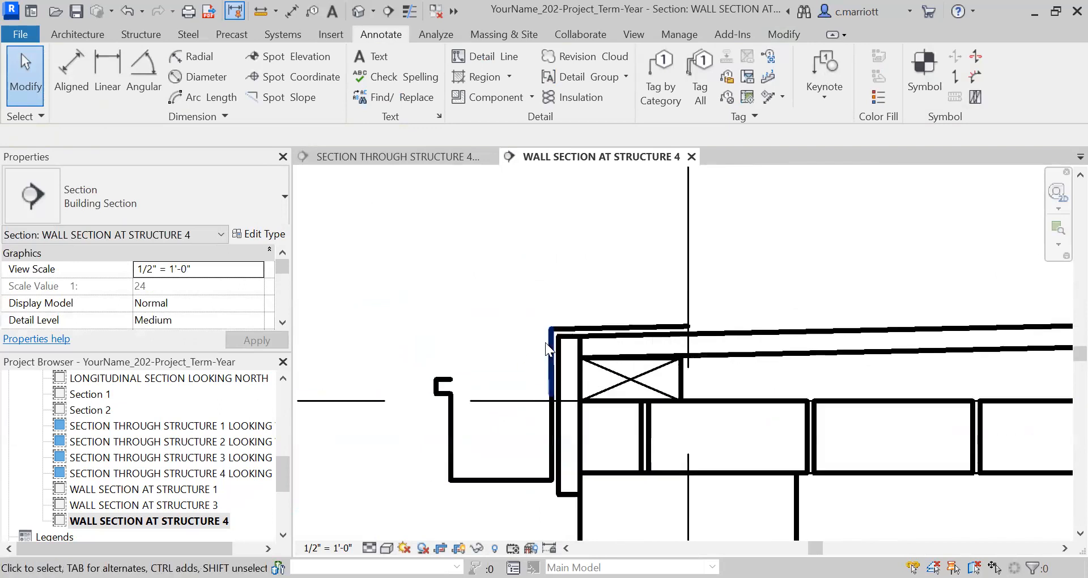
{"action": "scroll", "coordinate": [537, 424], "scroll_direction": "up", "scroll_amount": 1}
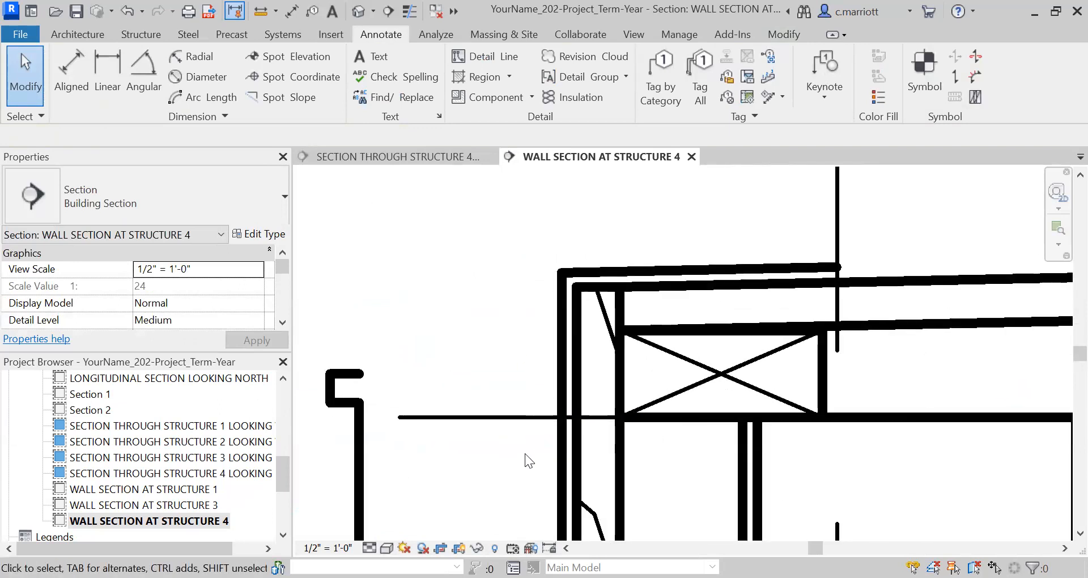
{"action": "left_click", "coordinate": [537, 421]}
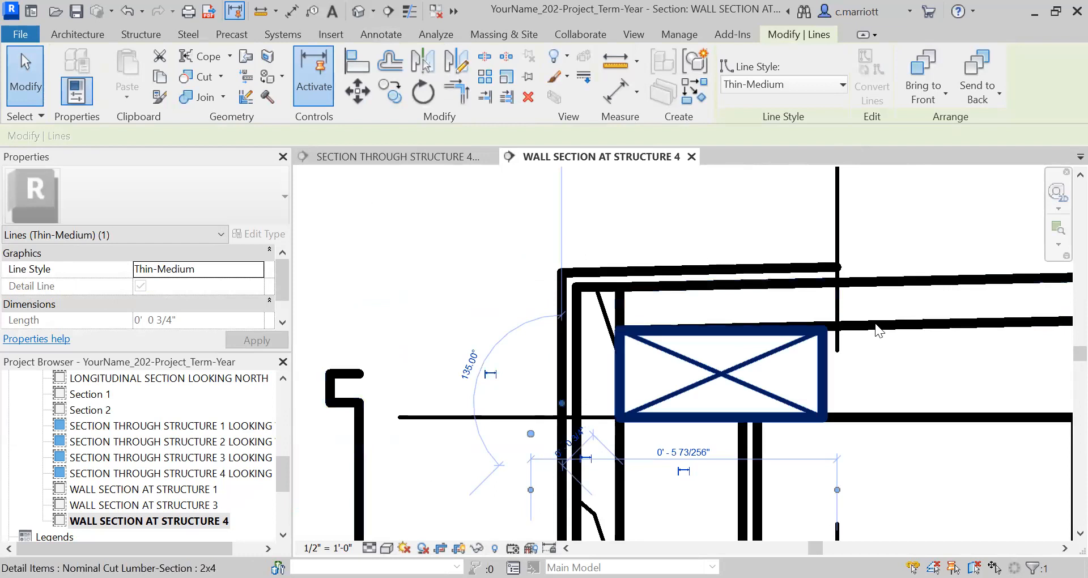
{"action": "left_click", "coordinate": [924, 97]}
{"action": "left_click", "coordinate": [912, 126]}
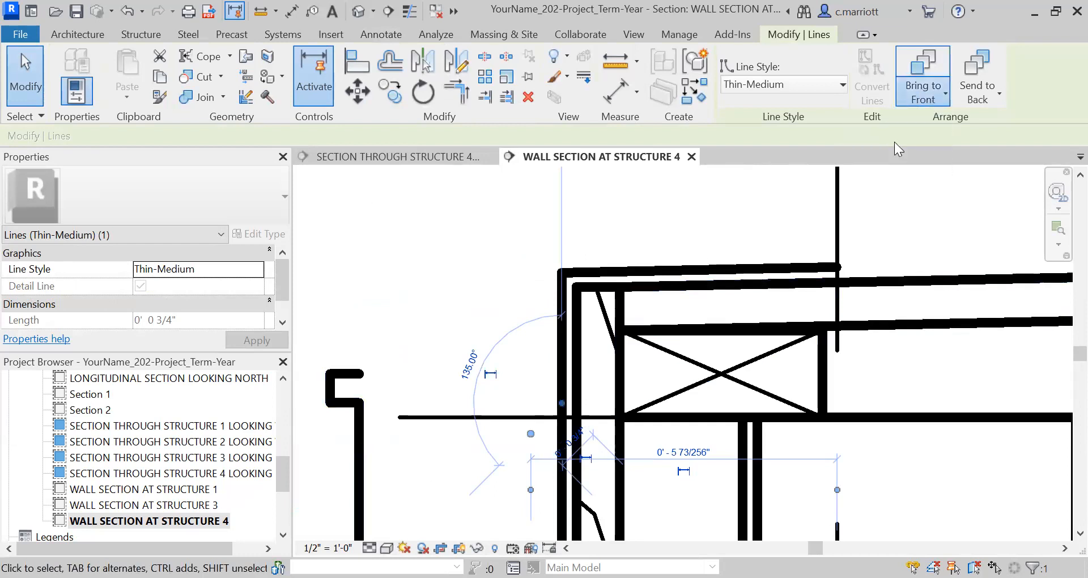
{"action": "left_click", "coordinate": [561, 317]}
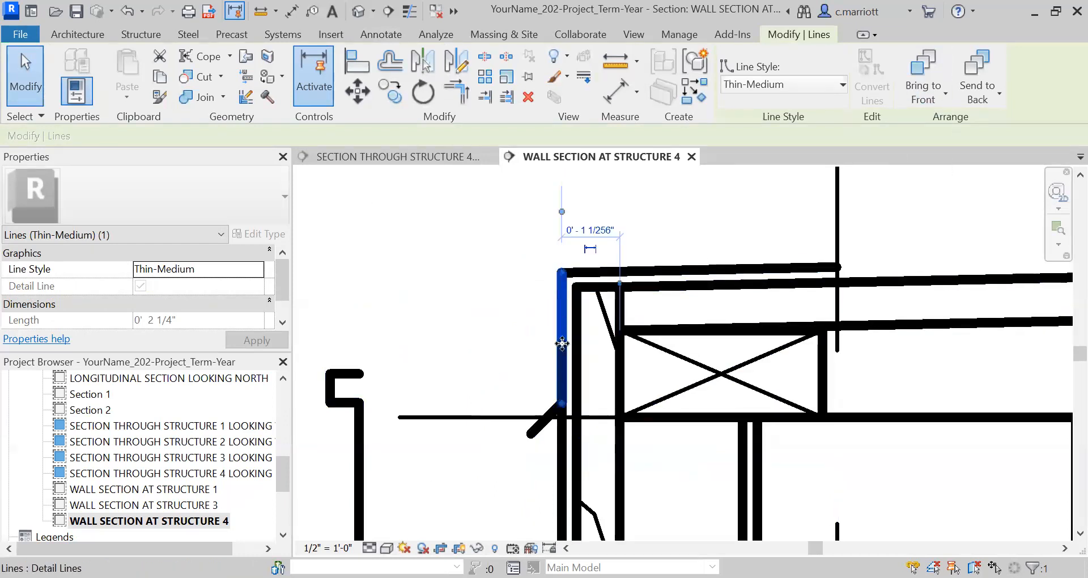
{"action": "left_click", "coordinate": [924, 98]}
{"action": "left_click", "coordinate": [911, 128]}
{"action": "scroll", "coordinate": [560, 318], "scroll_direction": "down", "scroll_amount": 1}
{"action": "left_click", "coordinate": [383, 214]}
{"action": "scroll", "coordinate": [603, 367], "scroll_direction": "up", "scroll_amount": 1}
Move the flashing's vertical line and angled kick together 0.25" horizontally outward, away from the fascia
{"action": "left_click", "coordinate": [540, 304]}
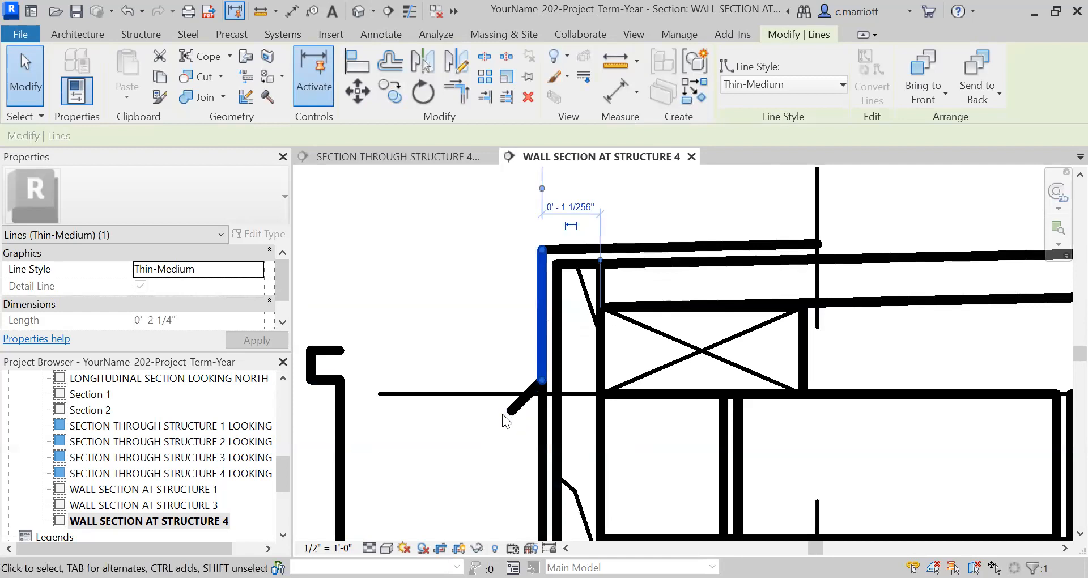
{"action": "left_click", "coordinate": [507, 411], "text": "ctrl"}
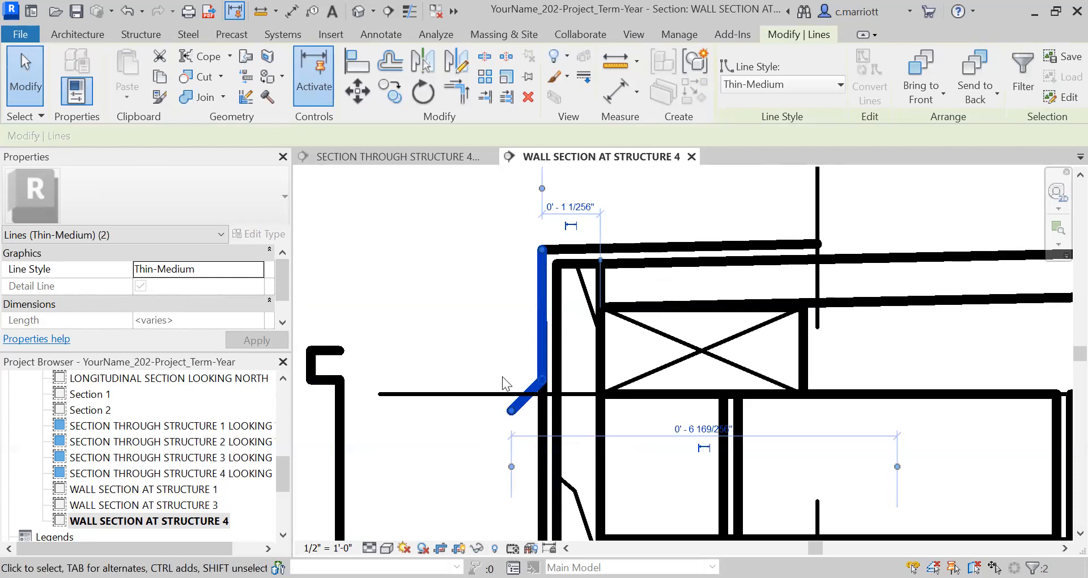
{"action": "key", "text": "m"}
{"action": "key", "text": "v"}
{"action": "left_click", "coordinate": [436, 198]}
{"action": "type", "text": ".2"}
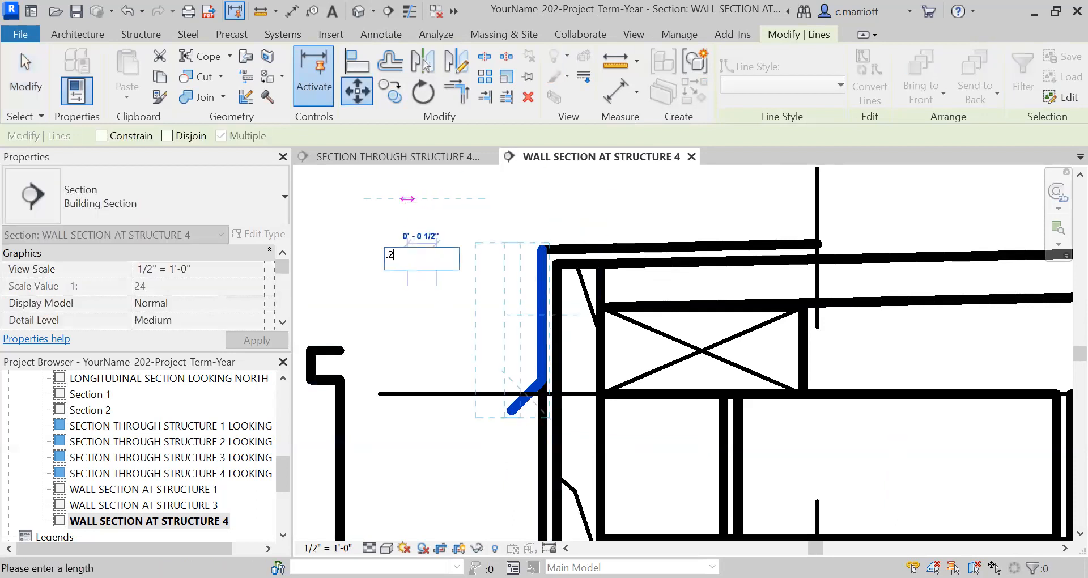
{"action": "type", "text": "5"}
{"action": "key", "text": "Return"}
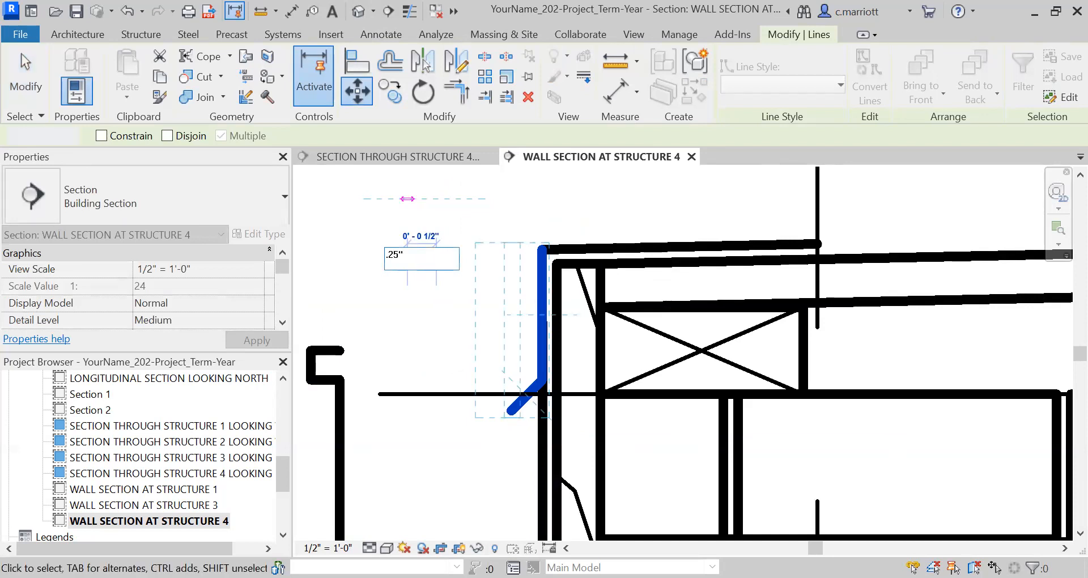
{"action": "key", "text": "Escape"}
{"action": "scroll", "coordinate": [451, 218], "scroll_direction": "down", "scroll_amount": 2}
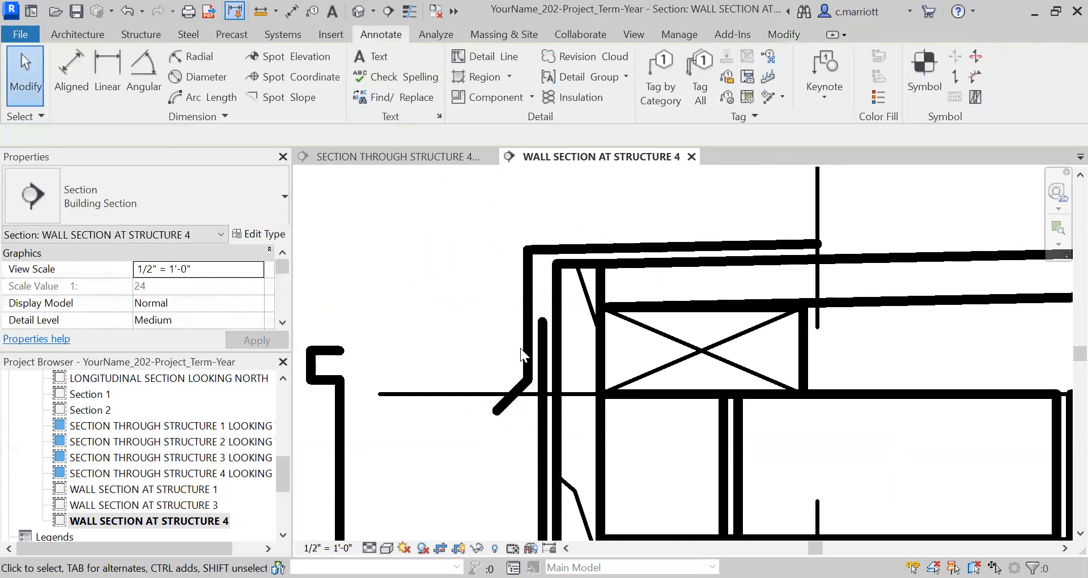
{"action": "scroll", "coordinate": [578, 302], "scroll_direction": "down", "scroll_amount": 2}
{"action": "middle_click_drag", "start_coordinate": [389, 439], "coordinate": [532, 517]}
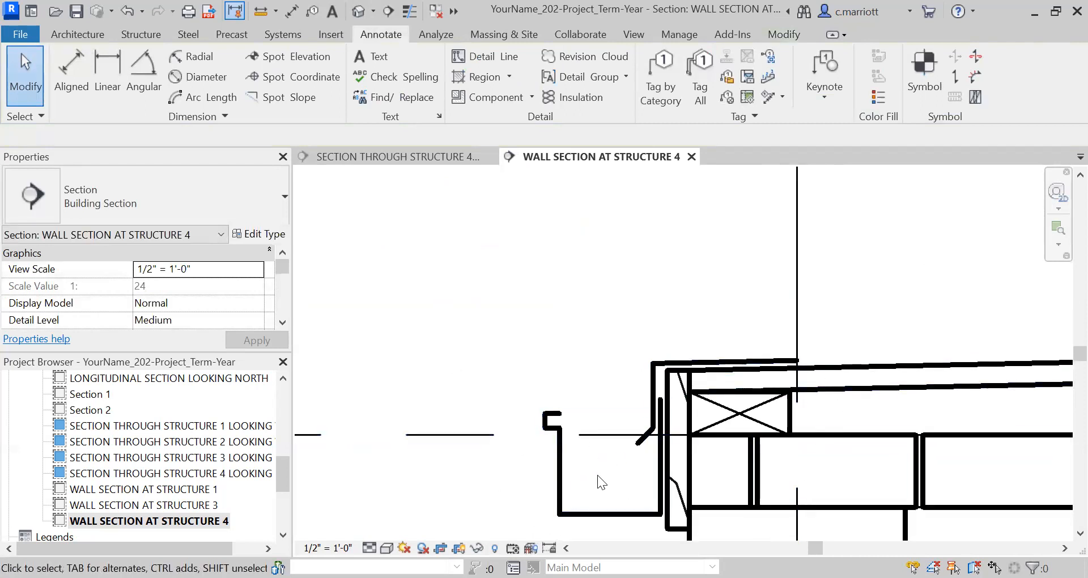
Draw a Thin-Medium detail line about 5' 3 1/2" long along the sloped roof's top surface, from the fascia's inner face to the view's crop edge
{"action": "scroll", "coordinate": [595, 482], "scroll_direction": "down", "scroll_amount": 2}
{"action": "middle_click_drag", "start_coordinate": [595, 482], "coordinate": [532, 419]}
{"action": "scroll", "coordinate": [531, 419], "scroll_direction": "down", "scroll_amount": 2}
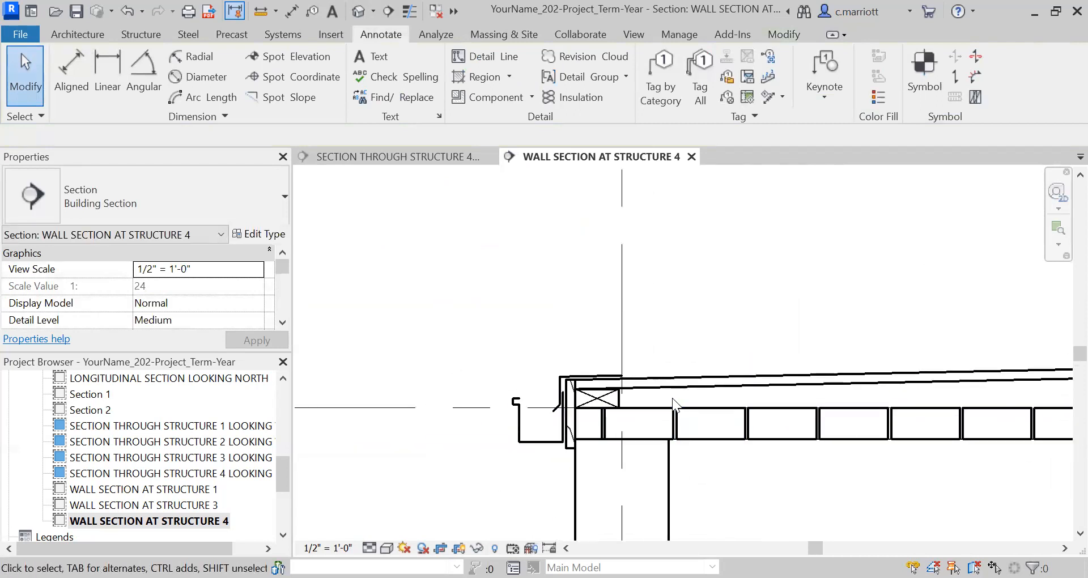
{"action": "scroll", "coordinate": [672, 398], "scroll_direction": "down", "scroll_amount": 1}
{"action": "middle_click_drag", "start_coordinate": [625, 442], "coordinate": [491, 546]}
{"action": "scroll", "coordinate": [498, 493], "scroll_direction": "up", "scroll_amount": 1}
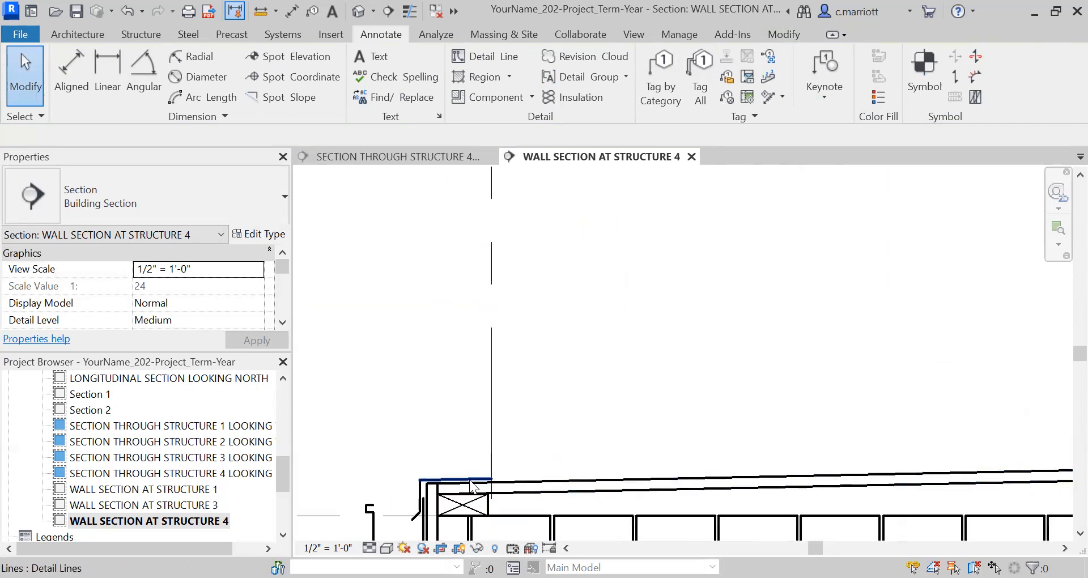
{"action": "scroll", "coordinate": [421, 498], "scroll_direction": "up", "scroll_amount": 3}
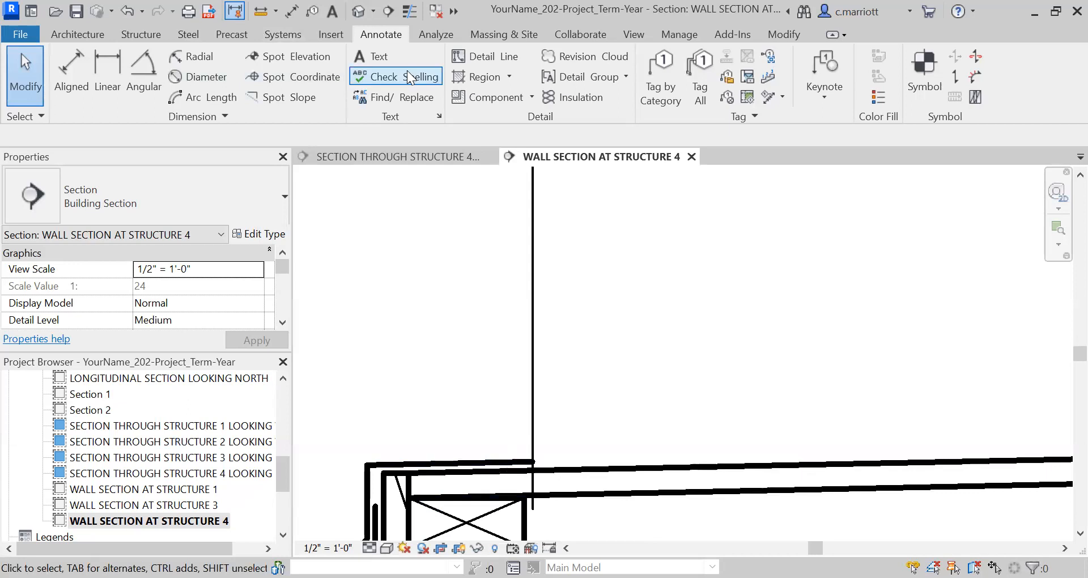
{"action": "left_click", "coordinate": [455, 57]}
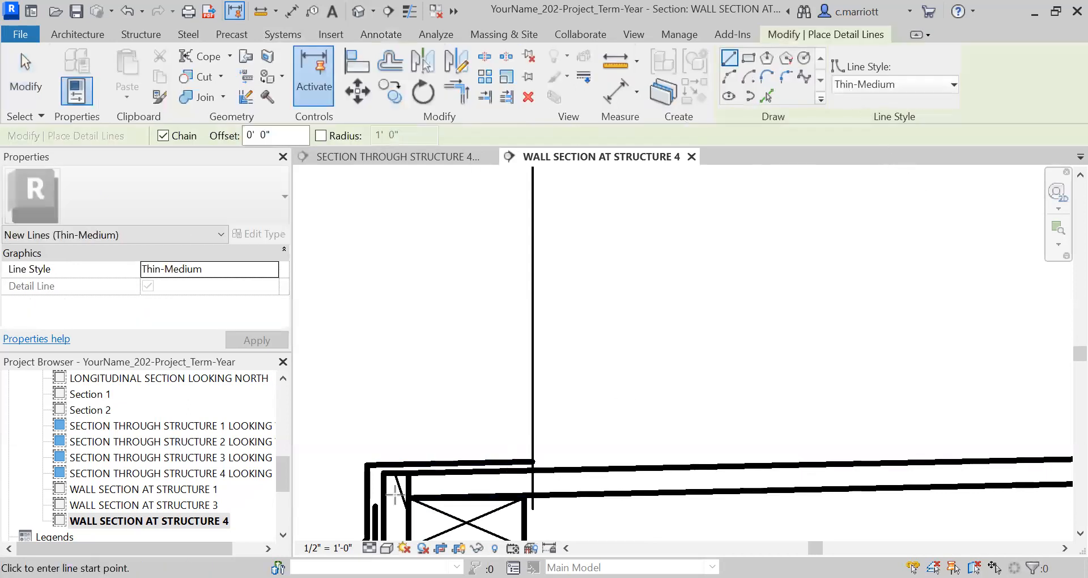
{"action": "left_click", "coordinate": [409, 475]}
{"action": "scroll", "coordinate": [419, 469], "scroll_direction": "down", "scroll_amount": 6}
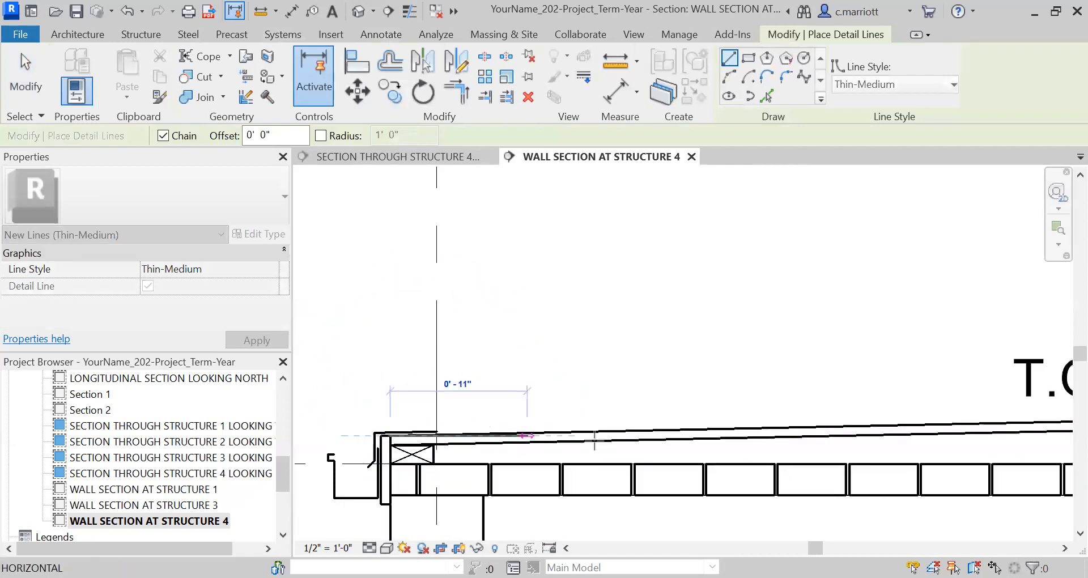
{"action": "scroll", "coordinate": [778, 453], "scroll_direction": "up", "scroll_amount": 2}
{"action": "scroll", "coordinate": [680, 411], "scroll_direction": "up", "scroll_amount": 3}
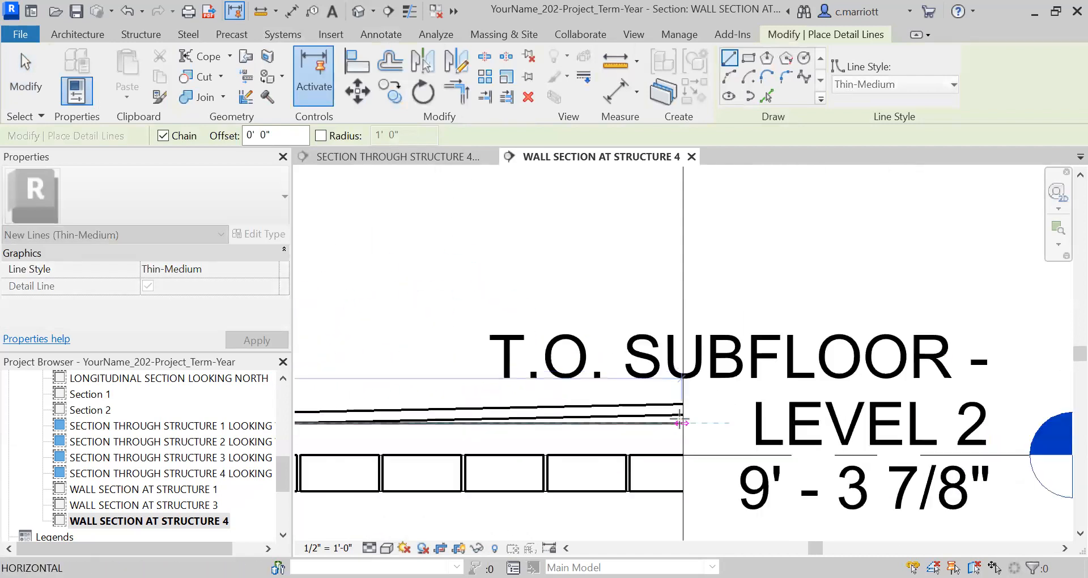
{"action": "scroll", "coordinate": [680, 401], "scroll_direction": "up", "scroll_amount": 1}
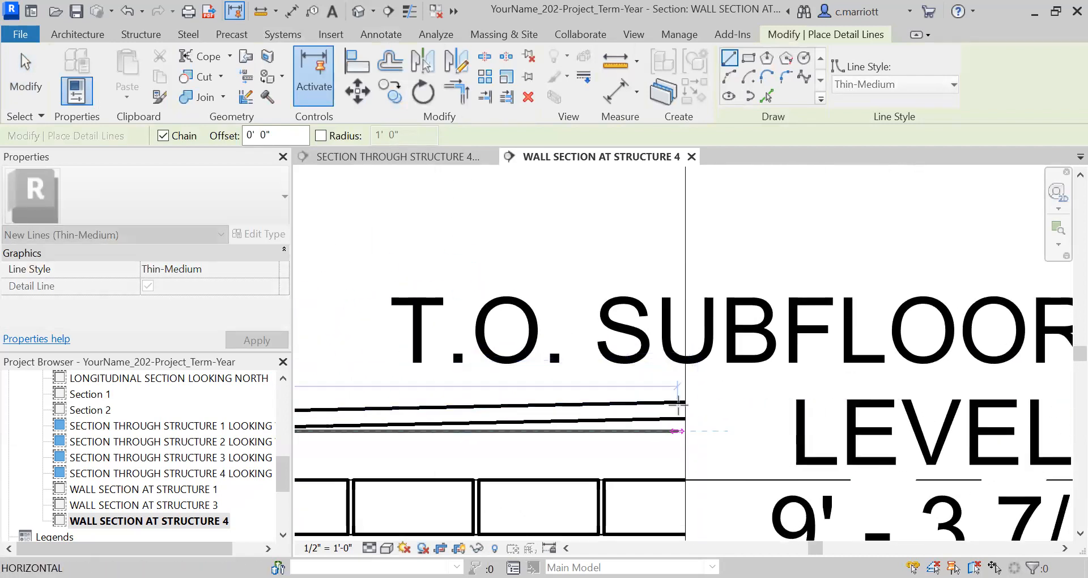
{"action": "left_click", "coordinate": [682, 401]}
{"action": "key", "text": "Escape"}
{"action": "key", "text": "Escape"}
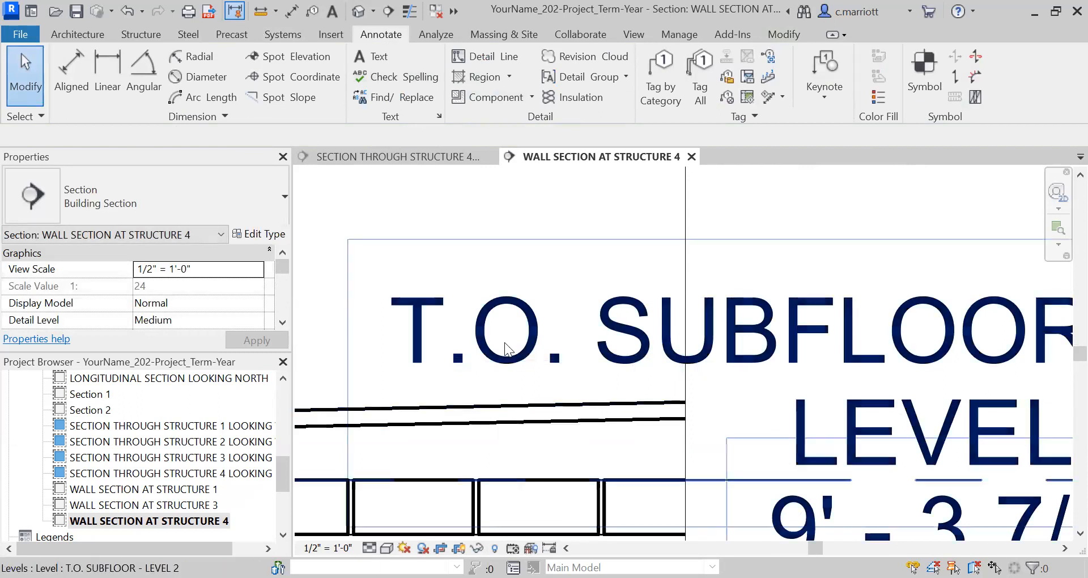
Offset a copy of the detail line on the roof's top surface 1/4" upward
{"action": "left_click", "coordinate": [452, 406]}
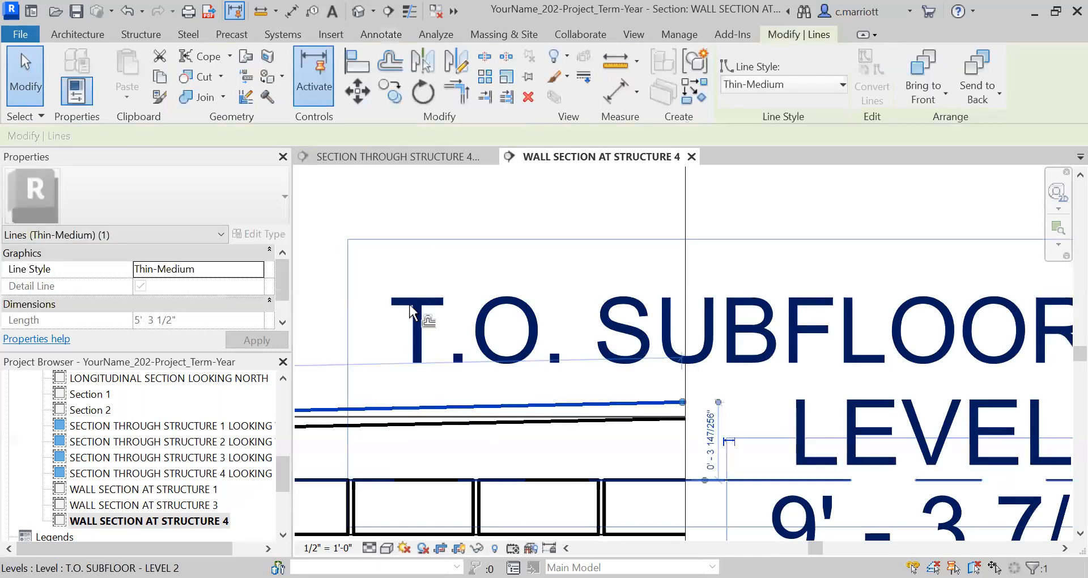
{"action": "key", "text": "o"}
{"action": "key", "text": "f"}
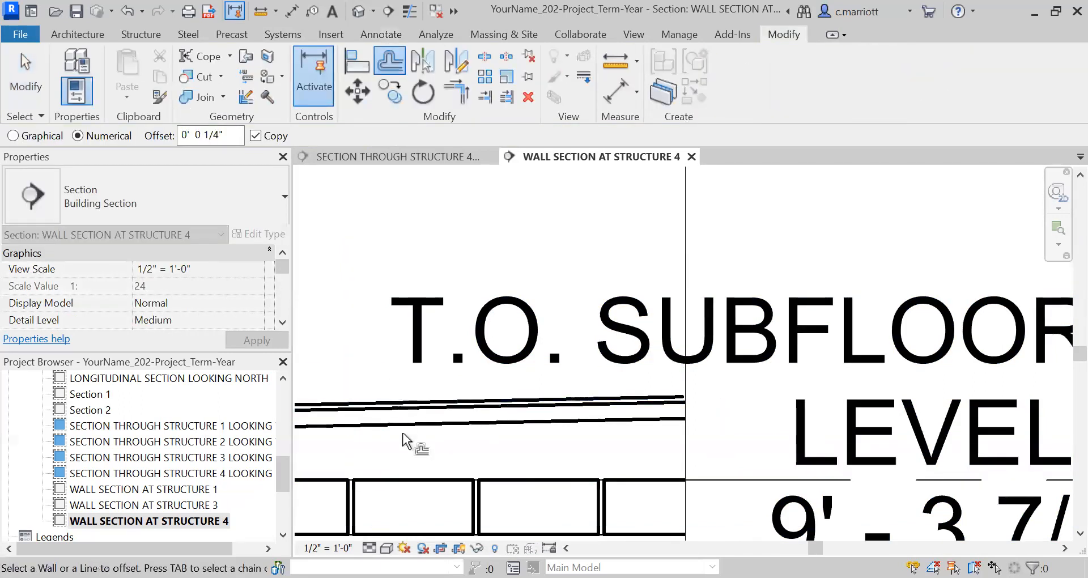
{"action": "middle_click_drag", "start_coordinate": [403, 439], "coordinate": [595, 461]}
{"action": "scroll", "coordinate": [522, 451], "scroll_direction": "up", "scroll_amount": 2}
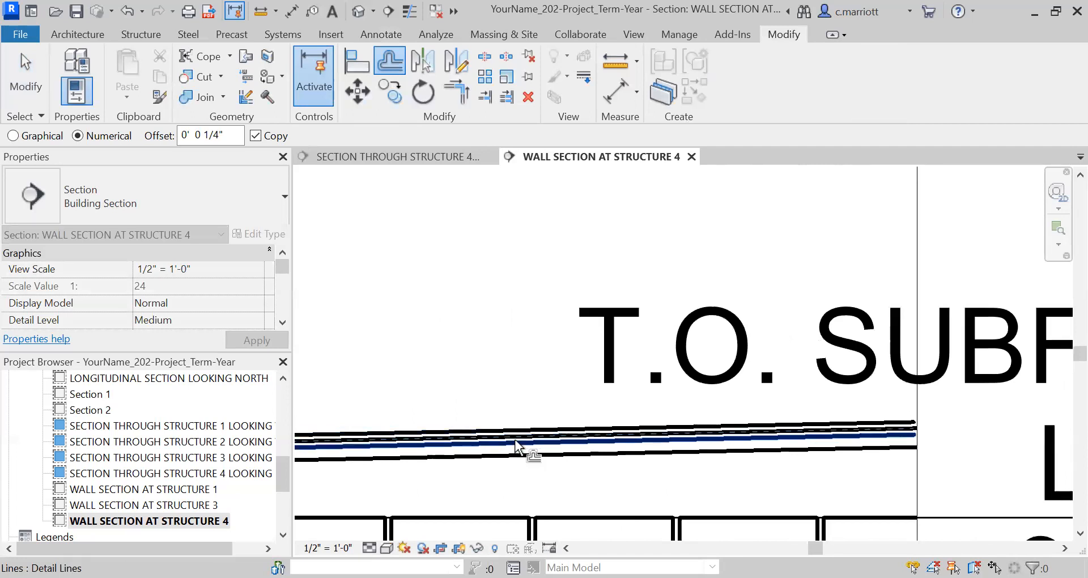
Delete the stray detail line just below the roof's top surface
{"action": "scroll", "coordinate": [515, 442], "scroll_direction": "up", "scroll_amount": 2}
{"action": "key", "text": "Escape"}
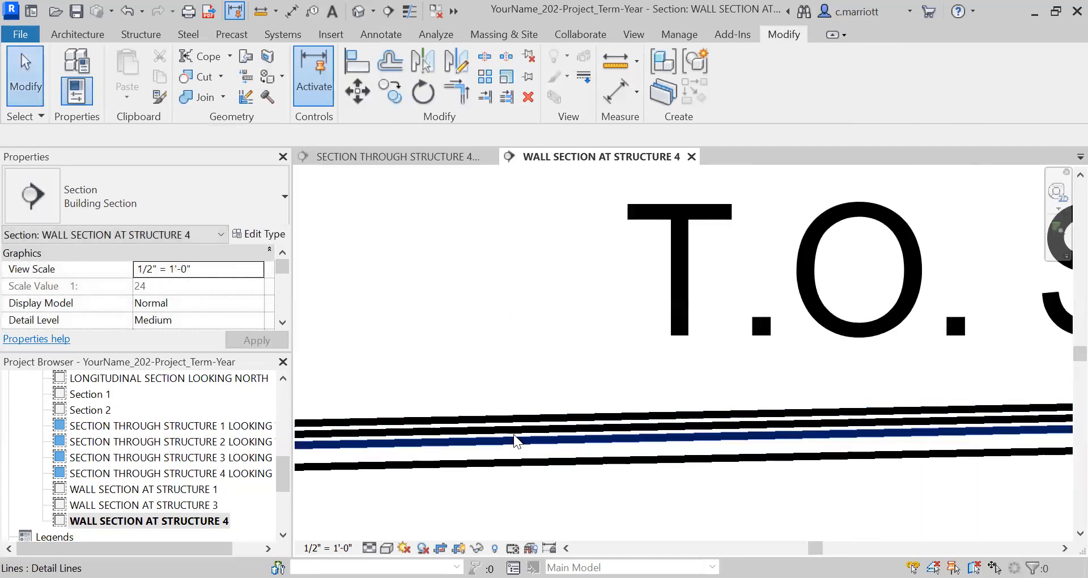
{"action": "left_click", "coordinate": [511, 431]}
{"action": "key", "text": "Escape"}
{"action": "left_click", "coordinate": [512, 444]}
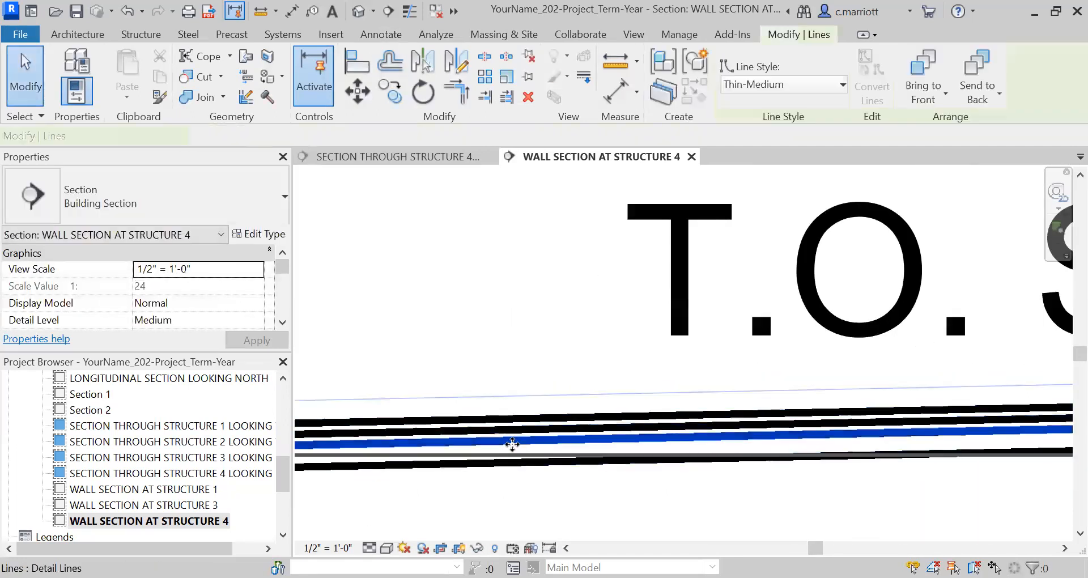
{"action": "key", "text": "Delete"}
Offset a copy of the roof's uppermost Thin-Medium detail line 1/4" upward and delete the source line overlapping the flashing's top leg
{"action": "scroll", "coordinate": [513, 446], "scroll_direction": "down", "scroll_amount": 9}
{"action": "middle_click_drag", "start_coordinate": [640, 451], "coordinate": [1007, 498]}
{"action": "scroll", "coordinate": [466, 483], "scroll_direction": "up", "scroll_amount": 1}
{"action": "middle_click_drag", "start_coordinate": [467, 483], "coordinate": [691, 417]}
{"action": "scroll", "coordinate": [684, 409], "scroll_direction": "up", "scroll_amount": 4}
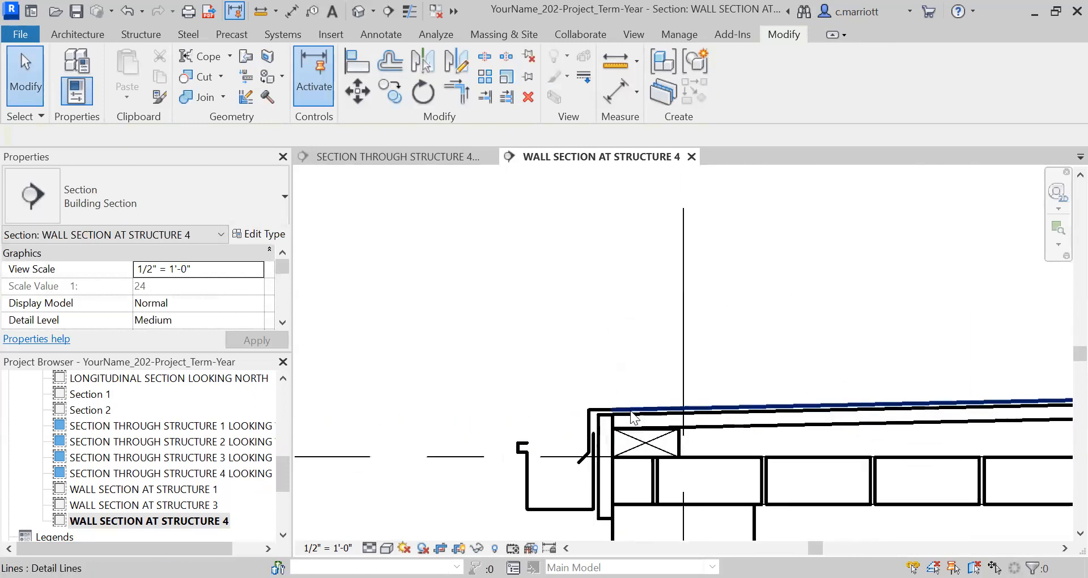
{"action": "left_click", "coordinate": [692, 412]}
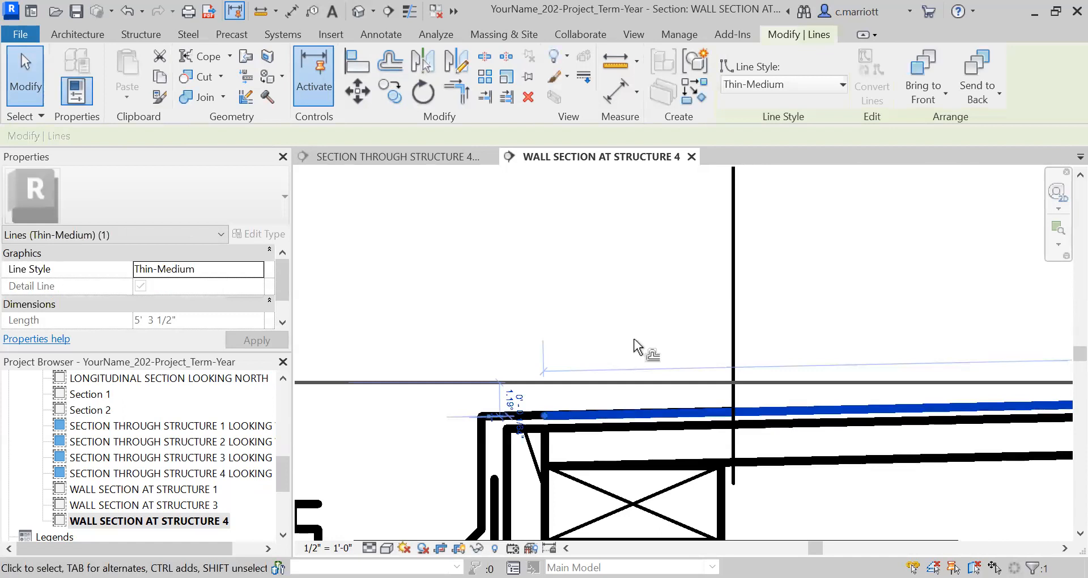
{"action": "key", "text": "o"}
{"action": "key", "text": "f"}
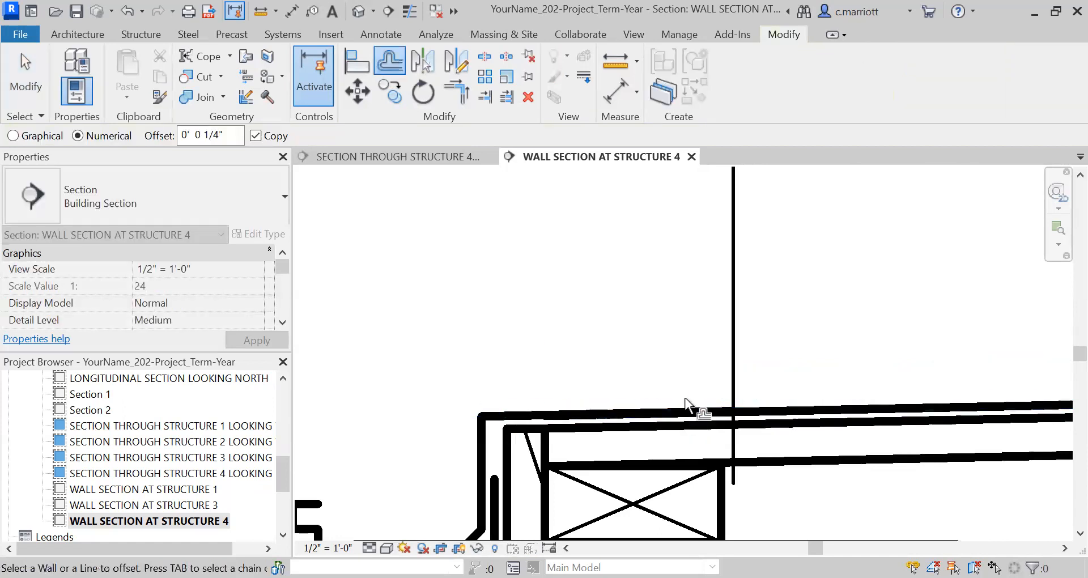
{"action": "left_click", "coordinate": [685, 413]}
{"action": "key", "text": "Escape"}
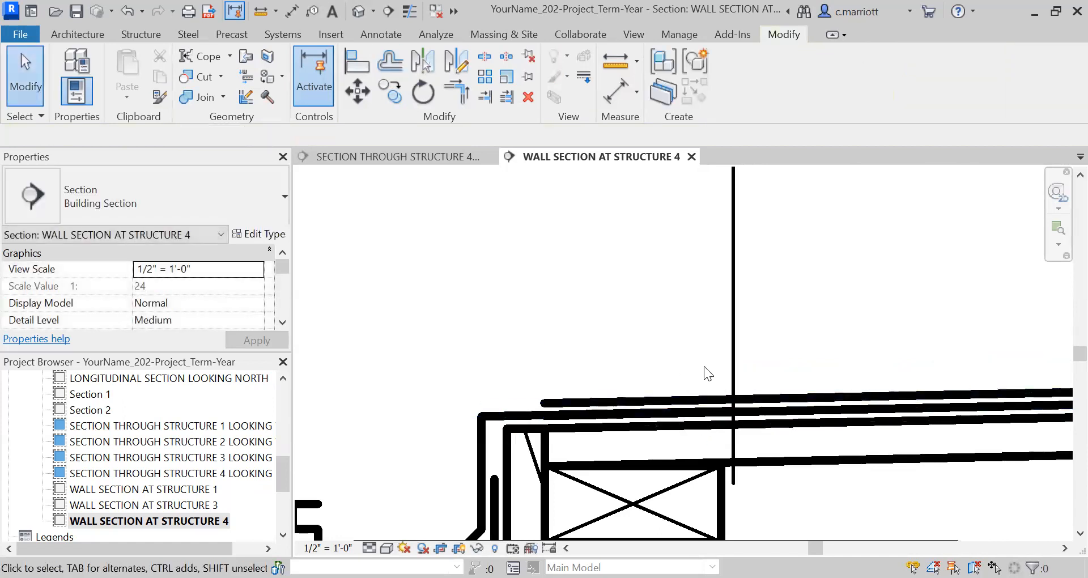
{"action": "left_click", "coordinate": [758, 415]}
{"action": "key", "text": "Escape"}
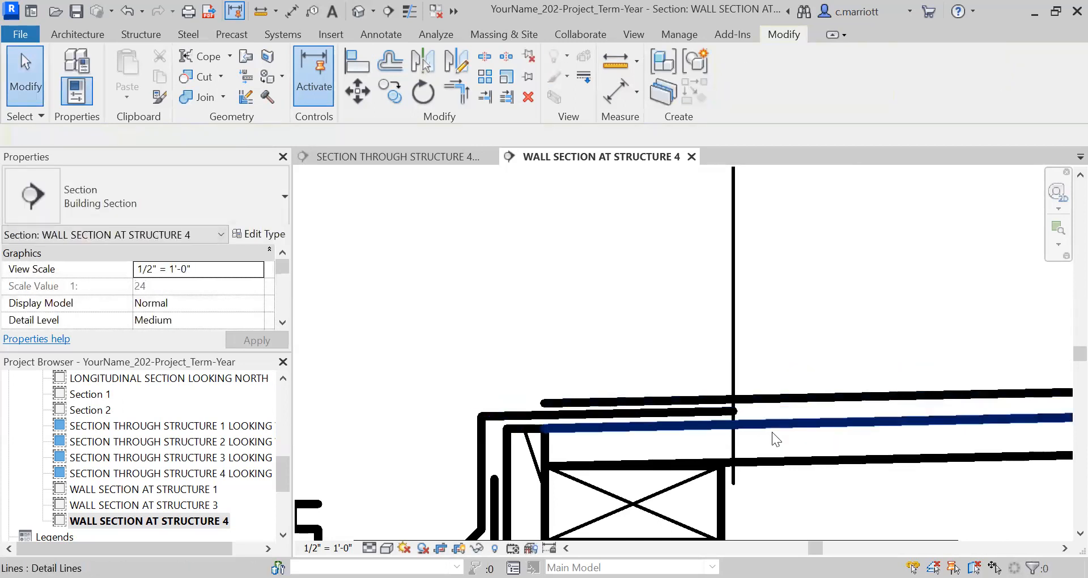
Review the roof edge's flashing, roofing lines, blocking and gutter, and the girder beneath the roof deck
{"action": "scroll", "coordinate": [590, 385], "scroll_direction": "down", "scroll_amount": 2}
{"action": "scroll", "coordinate": [590, 386], "scroll_direction": "down", "scroll_amount": 8}
{"action": "scroll", "coordinate": [818, 459], "scroll_direction": "down", "scroll_amount": 1}
{"action": "scroll", "coordinate": [823, 430], "scroll_direction": "up", "scroll_amount": 1}
{"action": "scroll", "coordinate": [708, 425], "scroll_direction": "up", "scroll_amount": 3}
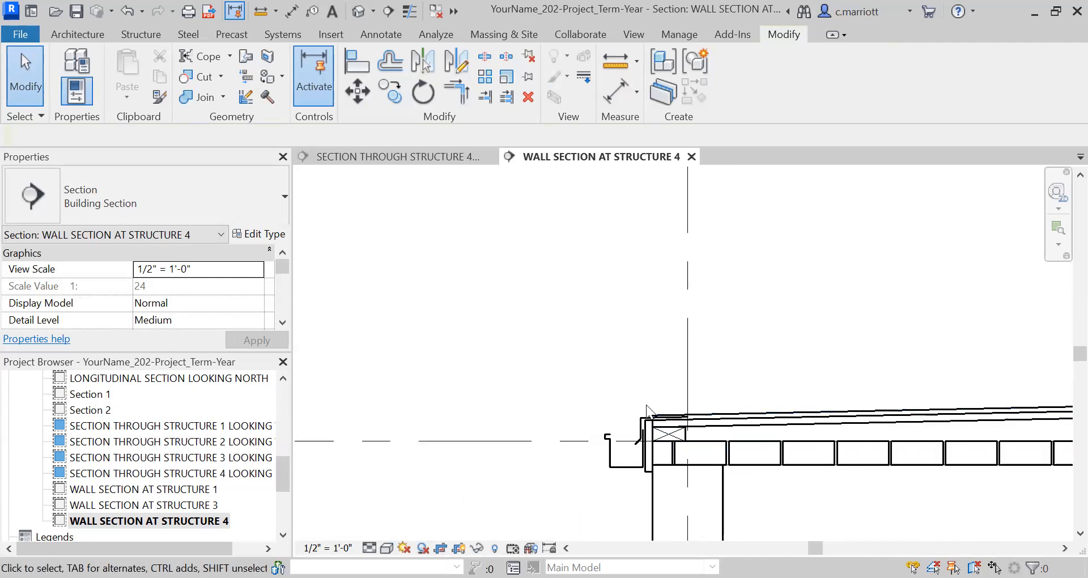
{"action": "scroll", "coordinate": [655, 414], "scroll_direction": "up", "scroll_amount": 1}
{"action": "scroll", "coordinate": [640, 454], "scroll_direction": "down", "scroll_amount": 2}
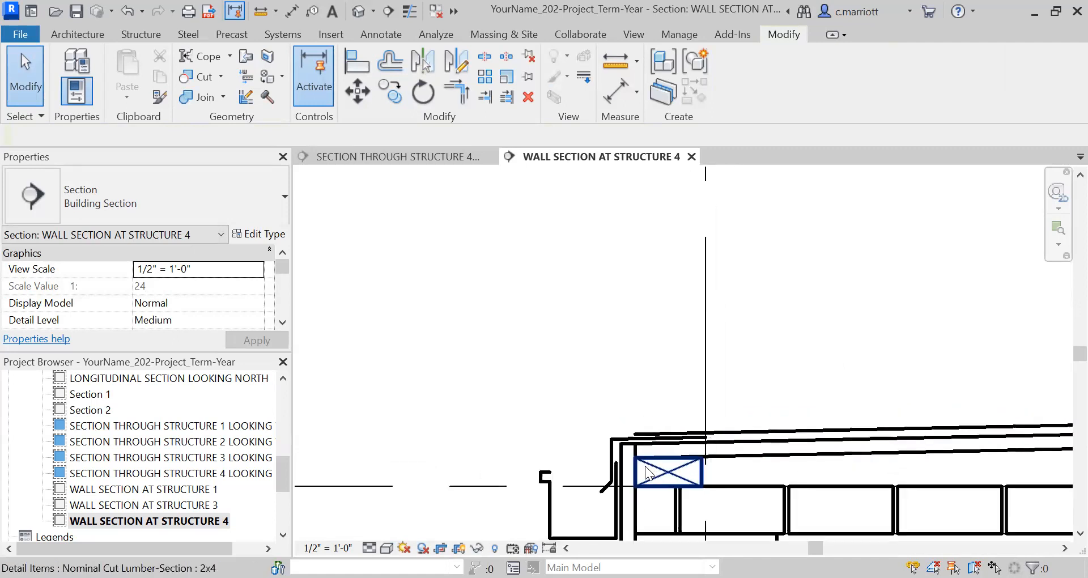
{"action": "scroll", "coordinate": [675, 466], "scroll_direction": "up", "scroll_amount": 2}
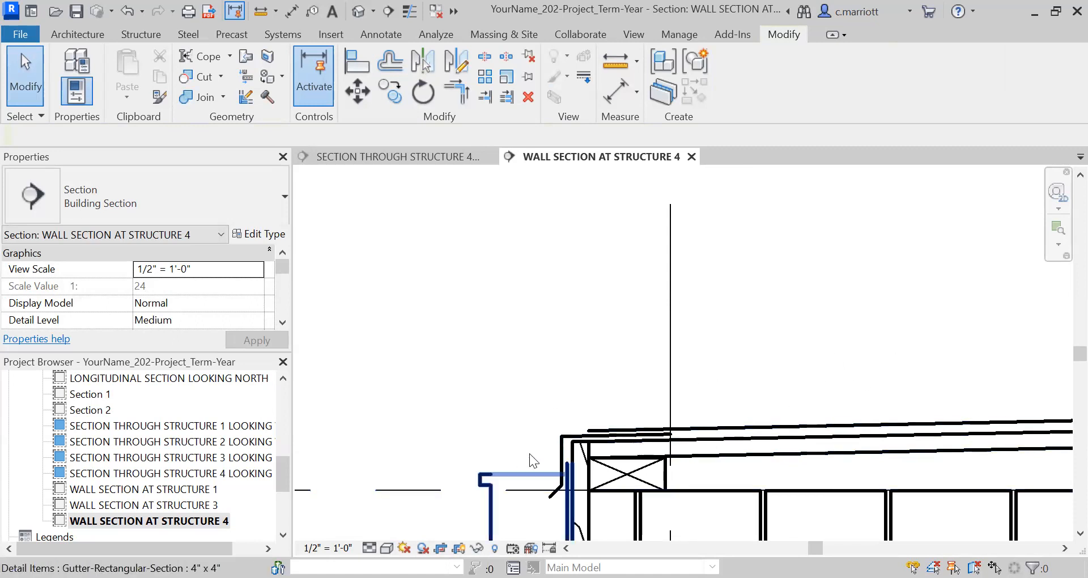
{"action": "scroll", "coordinate": [570, 406], "scroll_direction": "down", "scroll_amount": 1}
{"action": "scroll", "coordinate": [745, 380], "scroll_direction": "down", "scroll_amount": 2}
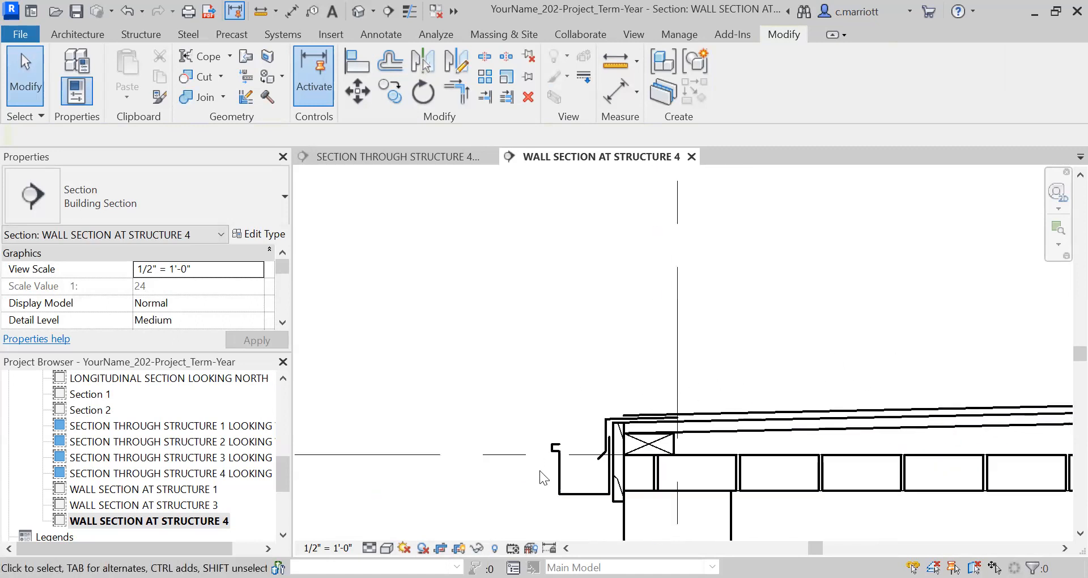
{"action": "scroll", "coordinate": [539, 471], "scroll_direction": "down", "scroll_amount": 6}
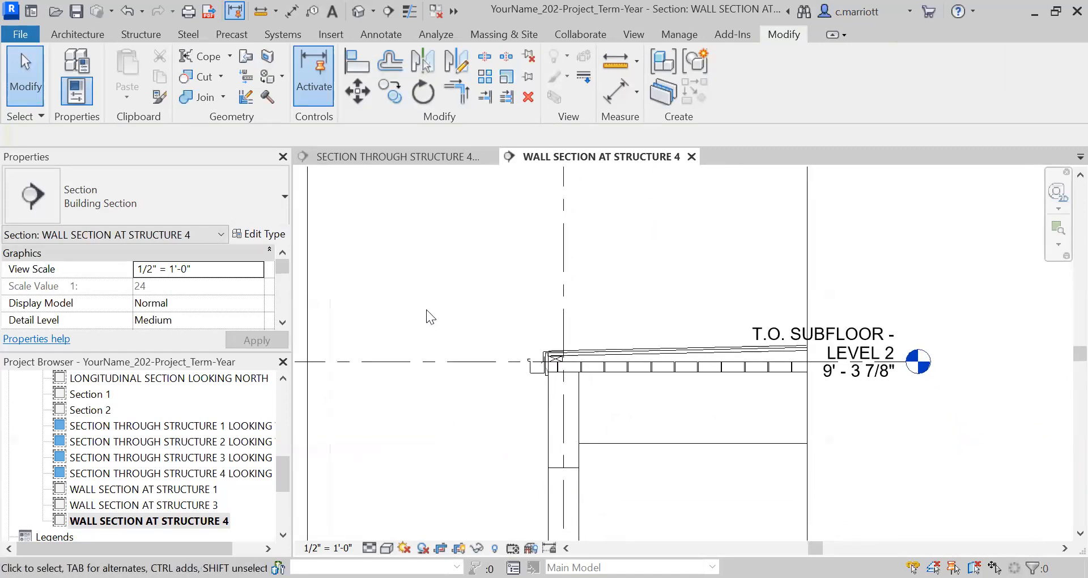
{"action": "scroll", "coordinate": [475, 421], "scroll_direction": "up", "scroll_amount": 4}
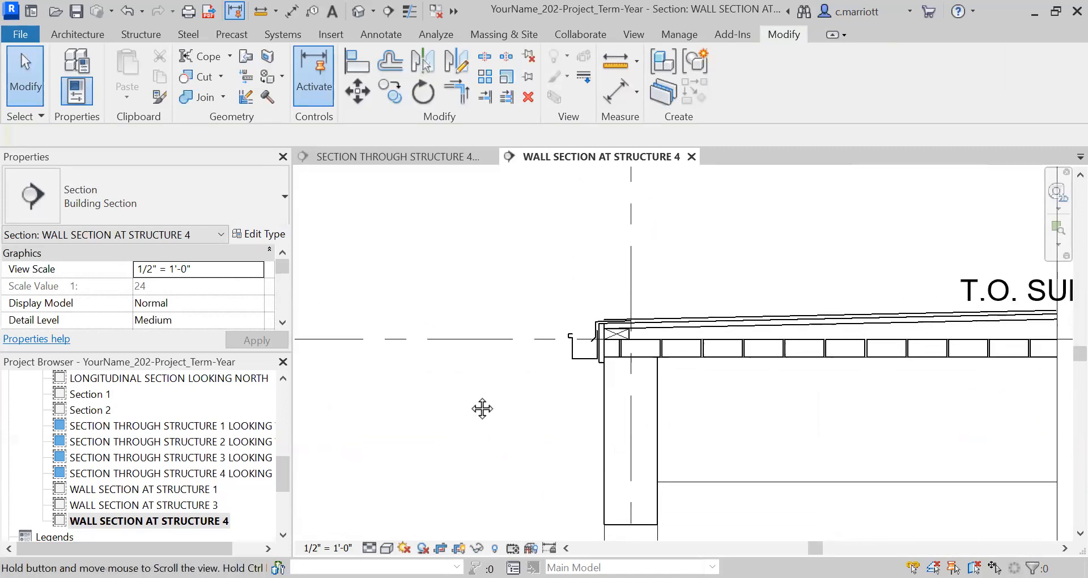
{"action": "middle_click_drag", "start_coordinate": [482, 408], "coordinate": [462, 394]}
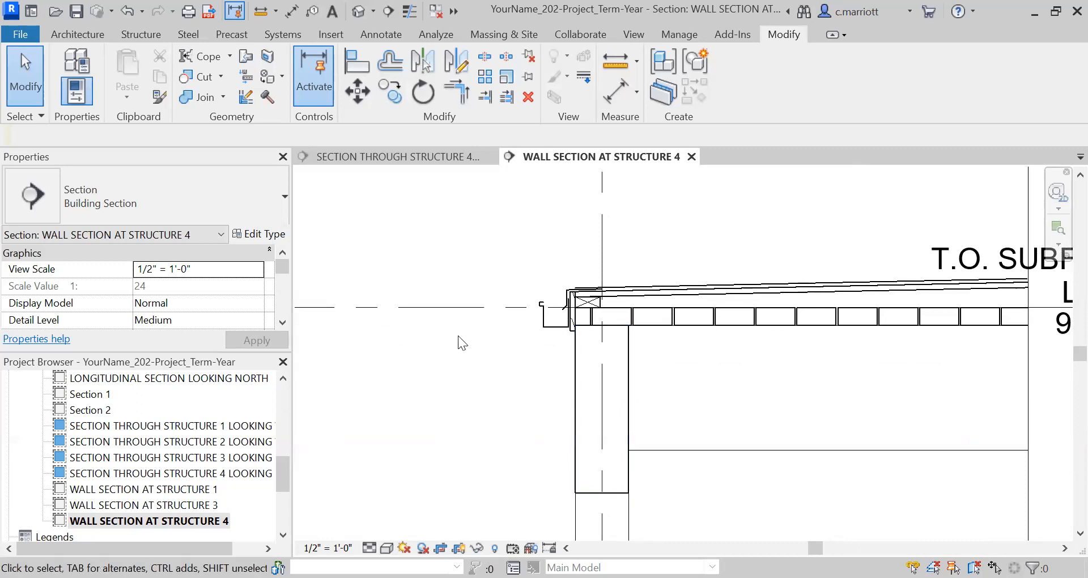
{"action": "left_click", "coordinate": [329, 33]}
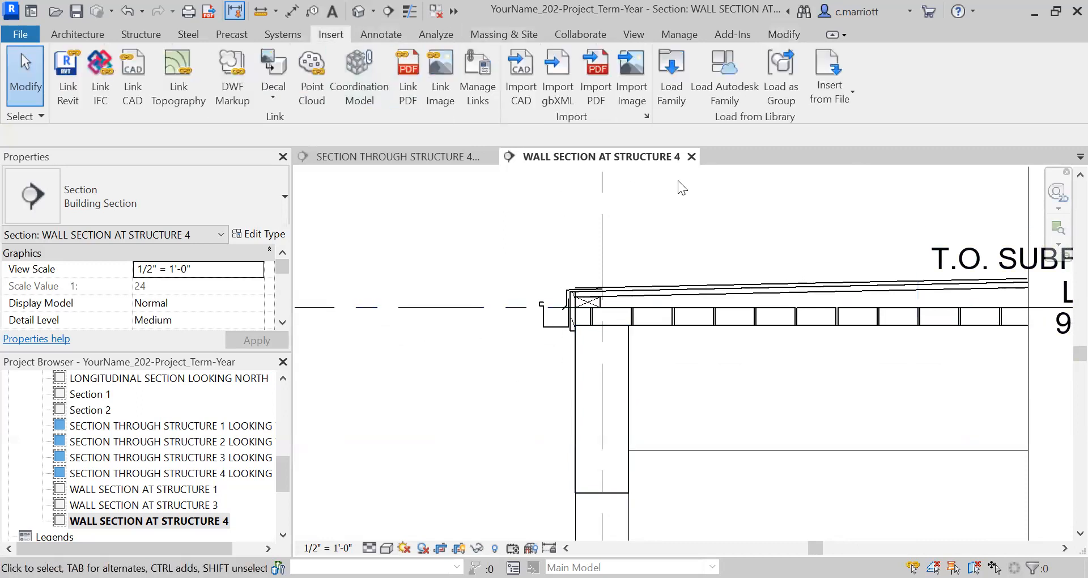
{"action": "left_click", "coordinate": [723, 90]}
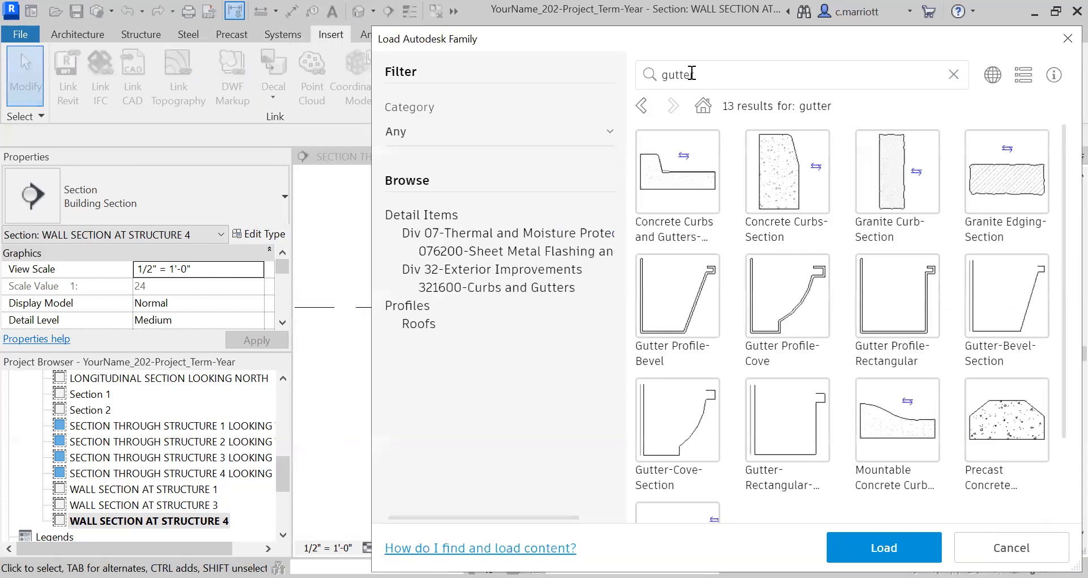
{"action": "key", "text": "ctrl+a"}
{"action": "type", "text": "glulam"}
{"action": "key", "text": "Return"}
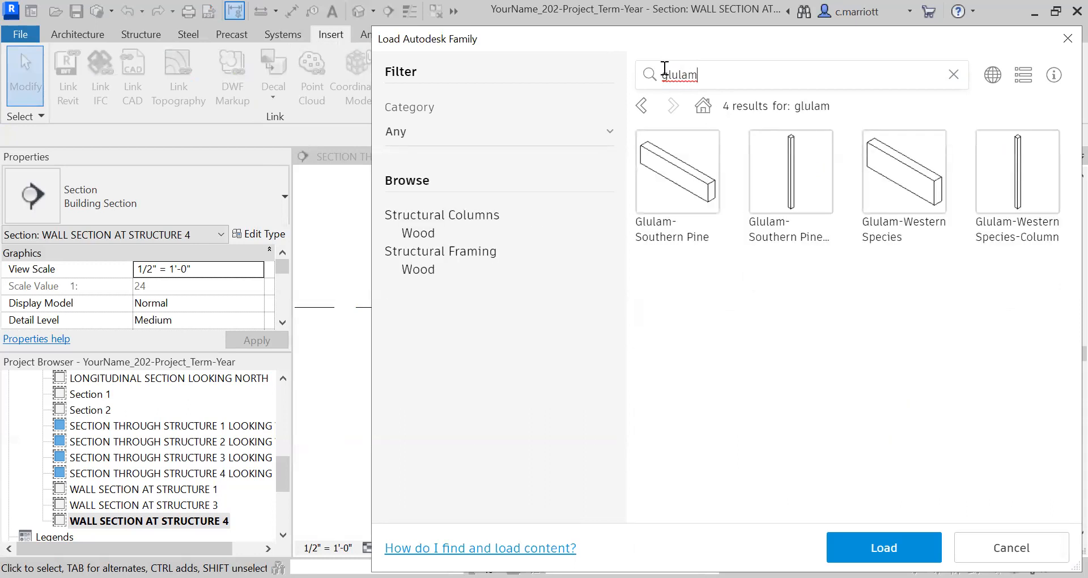
{"action": "left_click", "coordinate": [403, 145]}
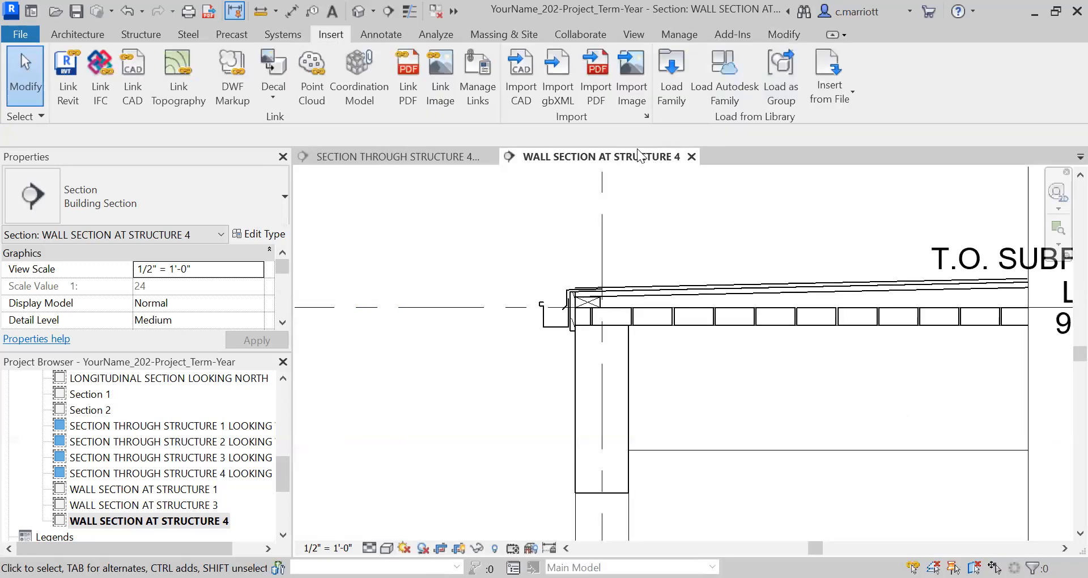
Search the Autodesk family library for glulam and return to the full set of family categories
{"action": "left_click", "coordinate": [725, 98]}
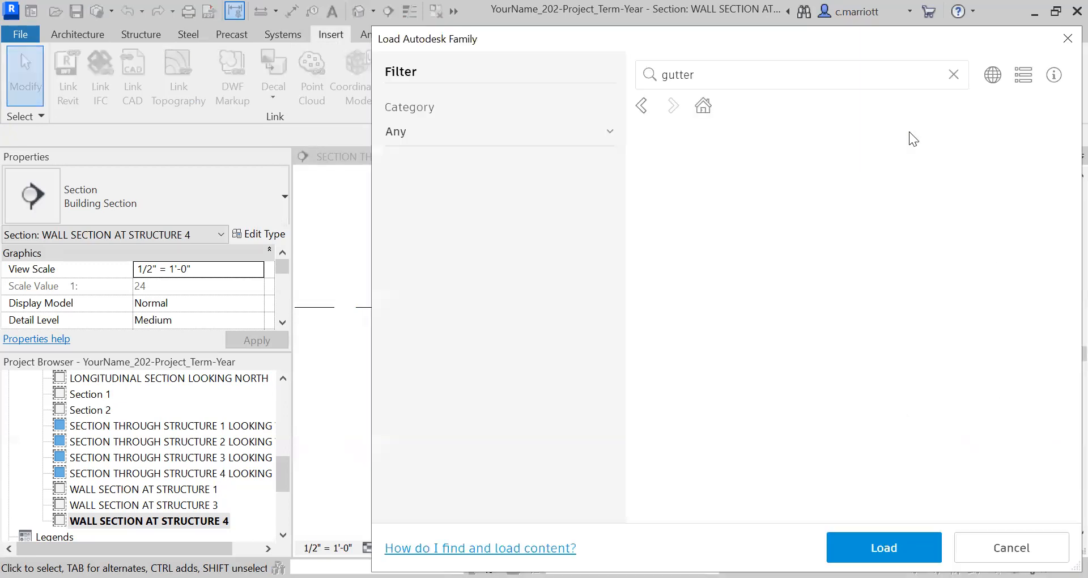
{"action": "left_click", "coordinate": [953, 77]}
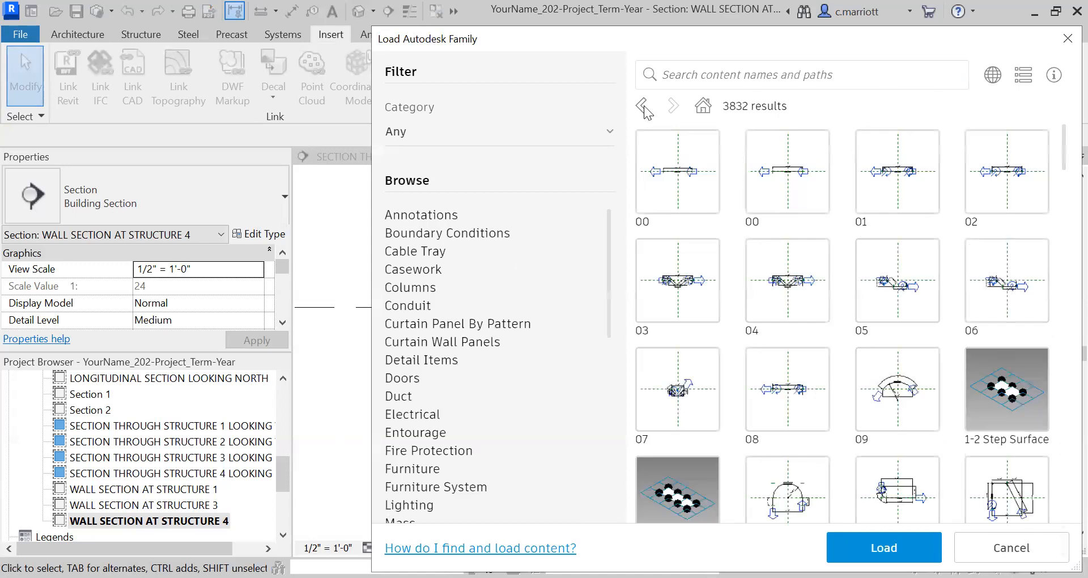
{"action": "left_click", "coordinate": [725, 79]}
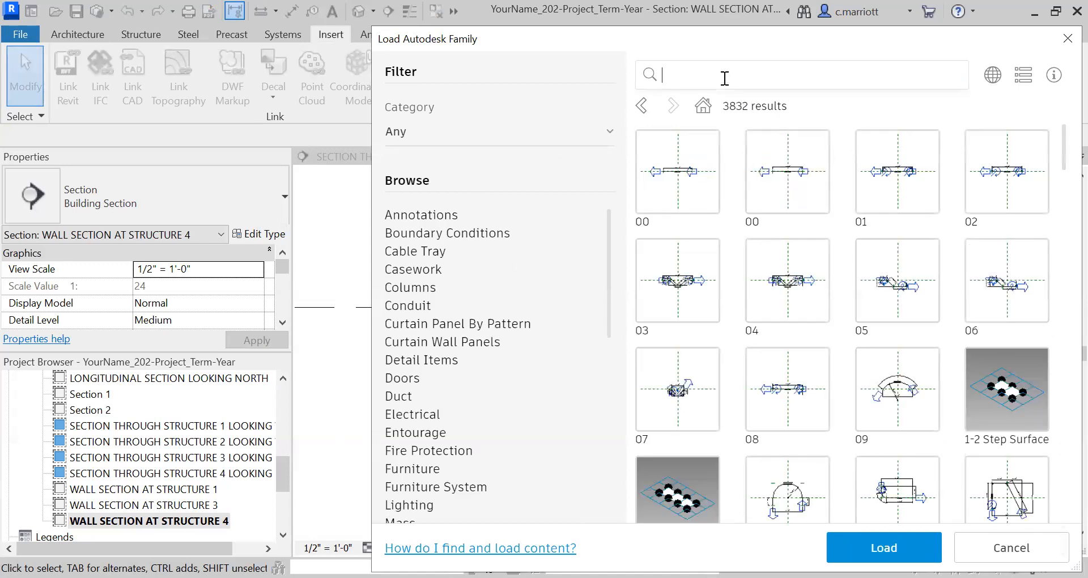
{"action": "type", "text": "glulam"}
{"action": "key", "text": "Return"}
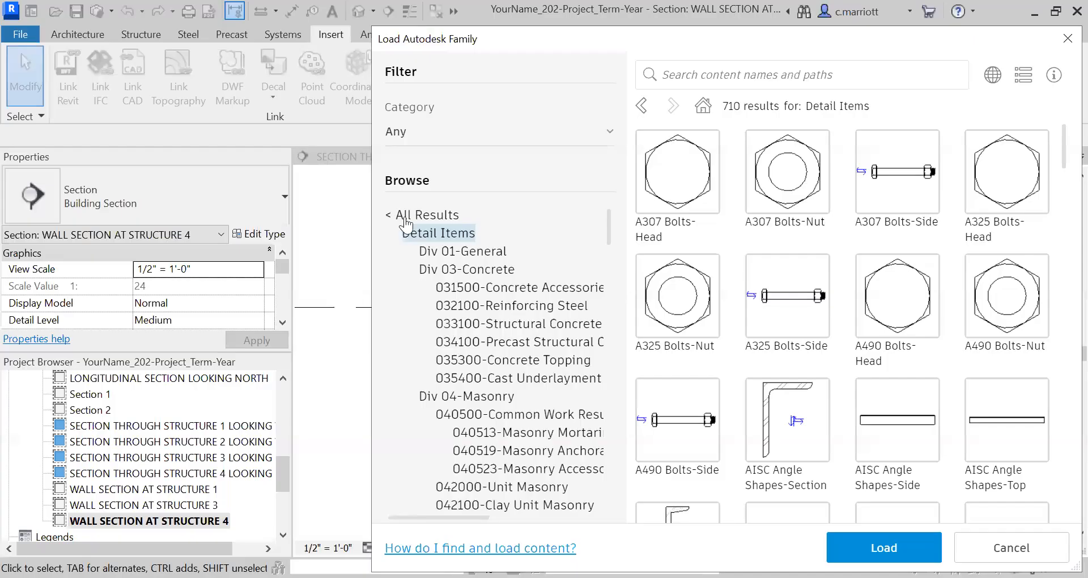
{"action": "left_click", "coordinate": [396, 215]}
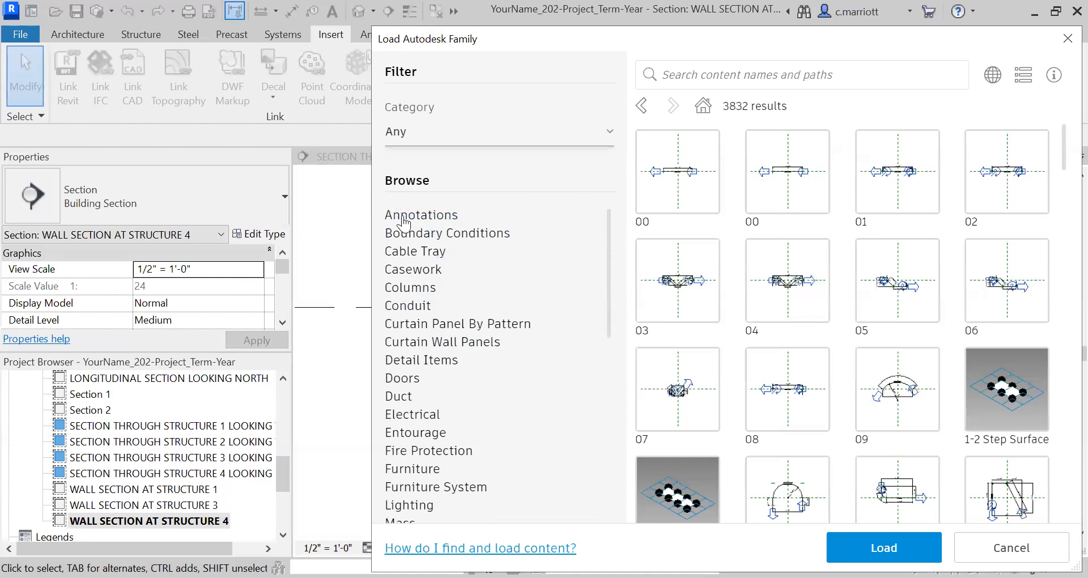
Search the library's Detail Items for glu-lam and load the Glue Laminated Beams-Section family
{"action": "left_click", "coordinate": [409, 361]}
{"action": "left_click", "coordinate": [667, 73]}
{"action": "type", "text": "d"}
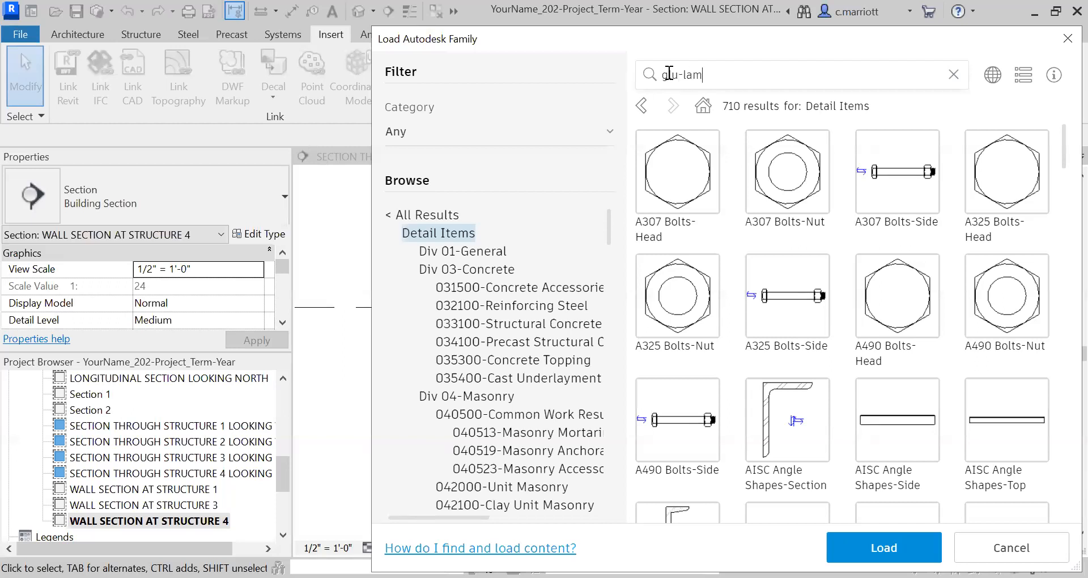
{"action": "key", "text": "Return"}
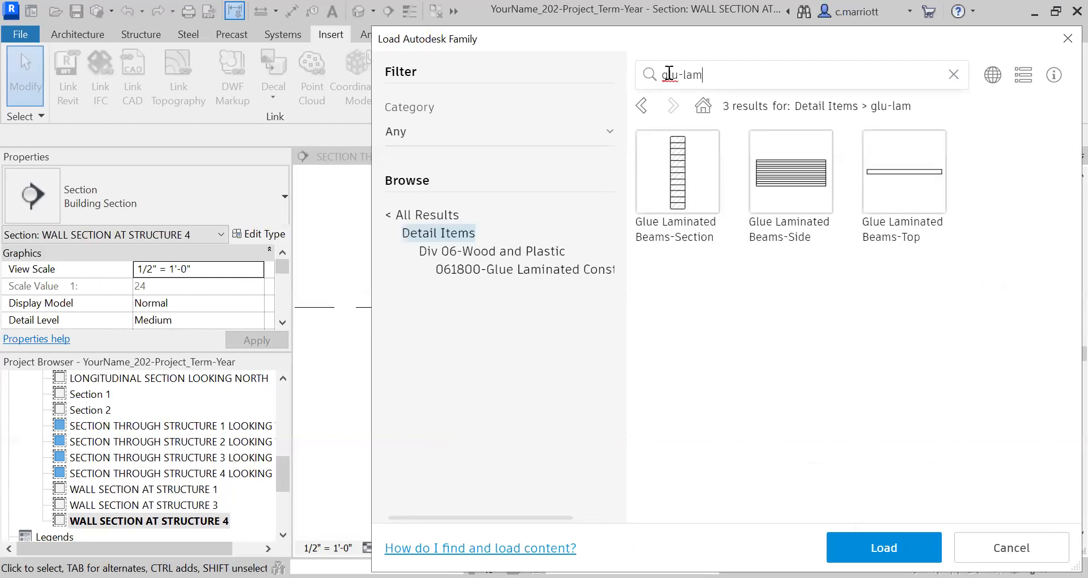
{"action": "left_click", "coordinate": [665, 171]}
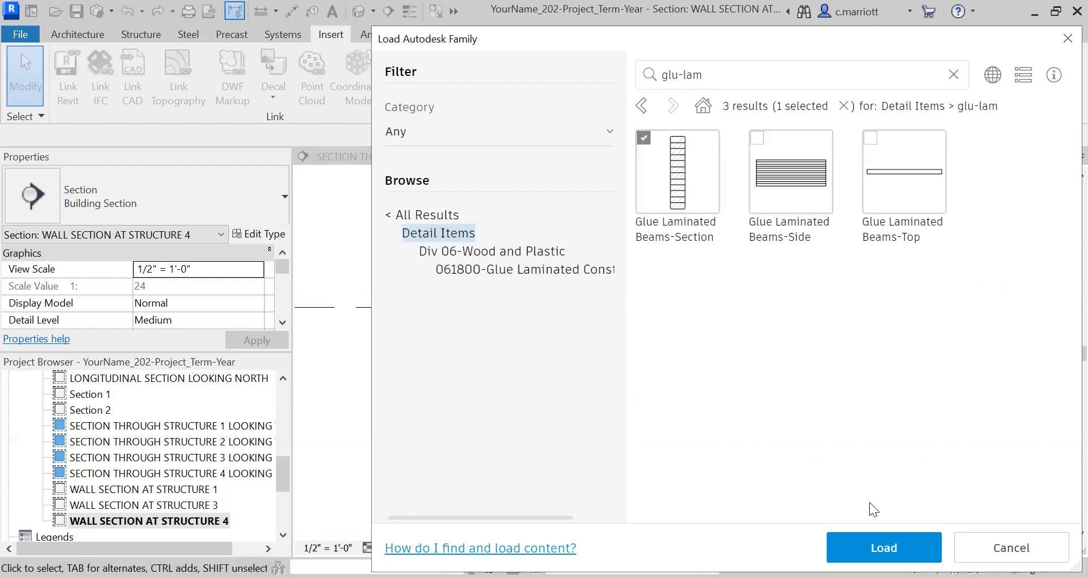
{"action": "left_click", "coordinate": [874, 547]}
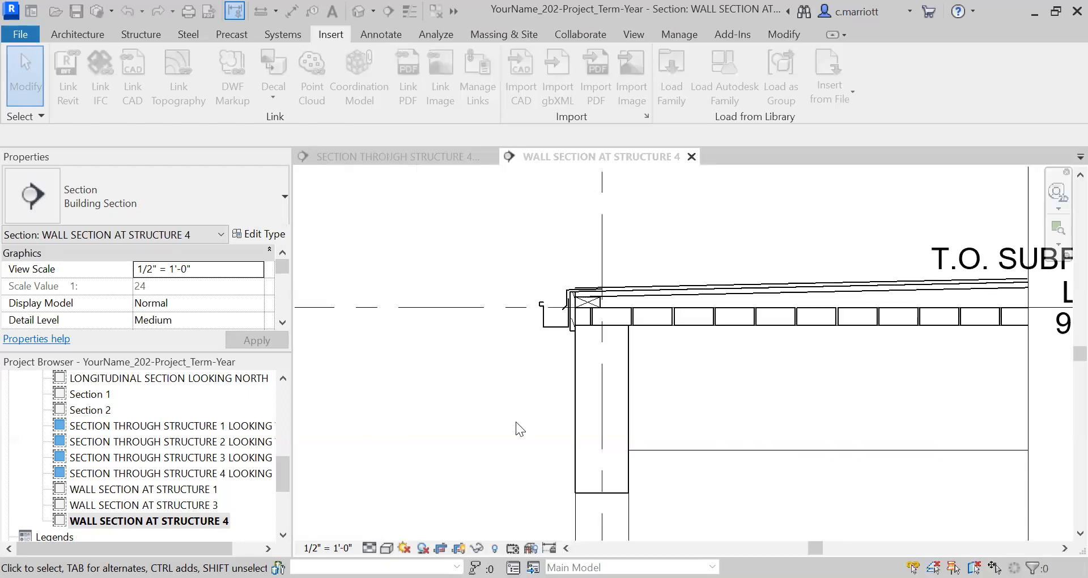
Place a 3 1/4" x 12" Glue Laminated Beams-Section detail component in the empty area outside the girder, below gutter level
{"action": "left_click", "coordinate": [376, 38]}
{"action": "left_click", "coordinate": [487, 98]}
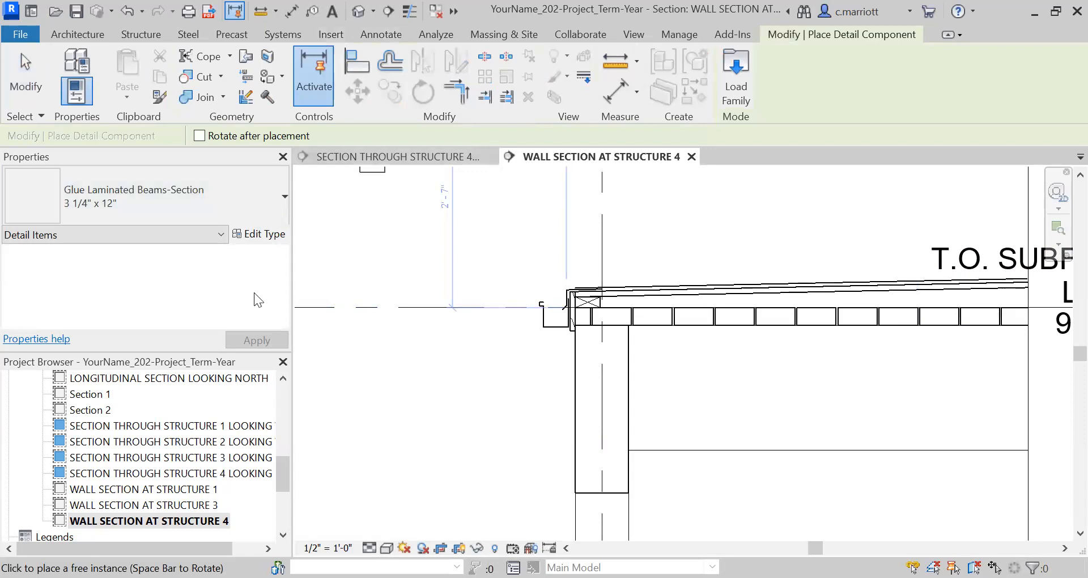
{"action": "left_click", "coordinate": [254, 198]}
{"action": "left_click", "coordinate": [282, 255]}
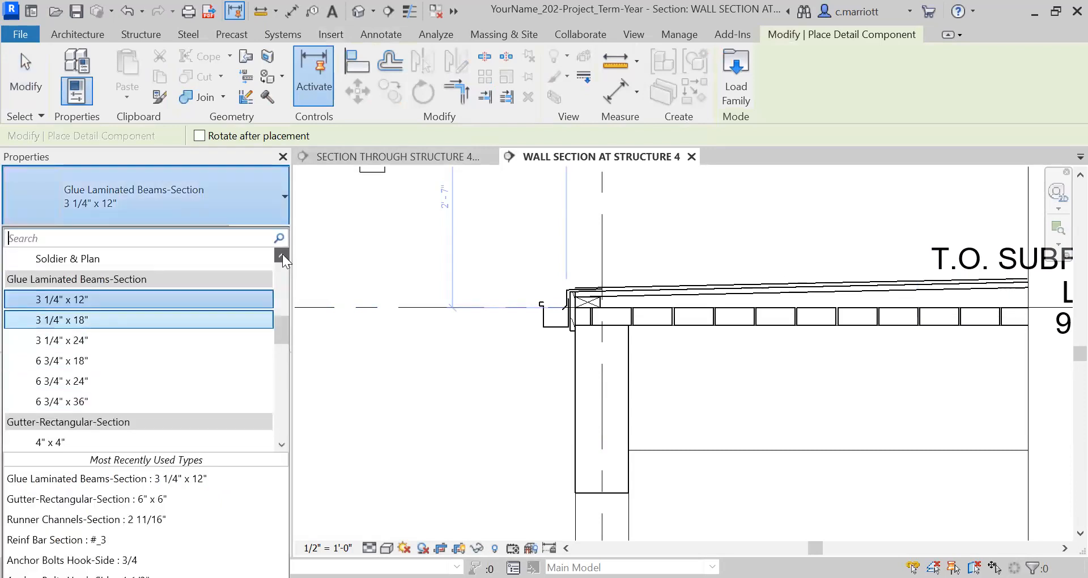
{"action": "left_click", "coordinate": [282, 255]}
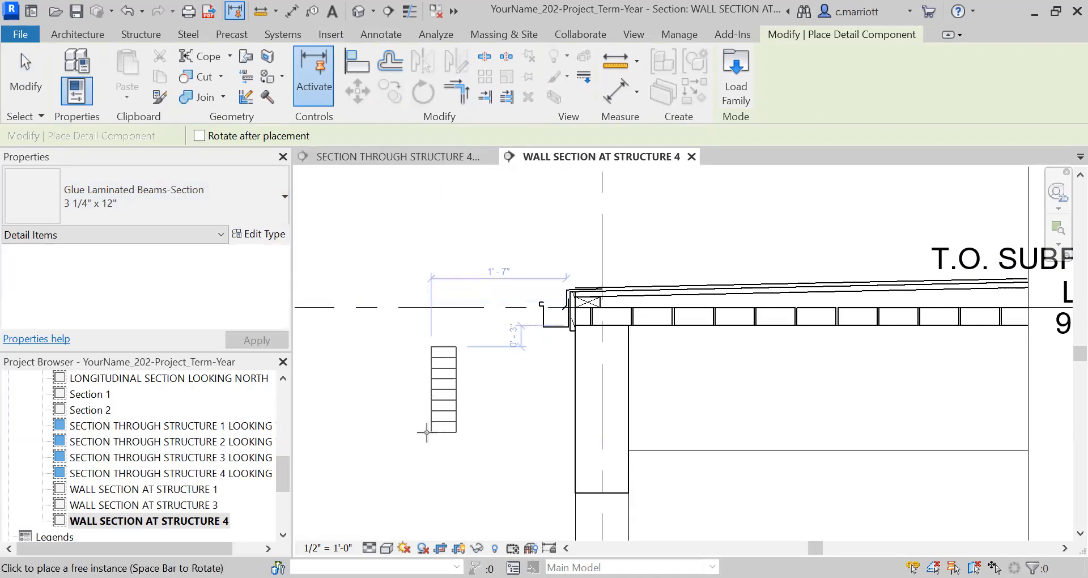
{"action": "left_click", "coordinate": [444, 451]}
{"action": "key", "text": "Escape"}
{"action": "key", "text": "Escape"}
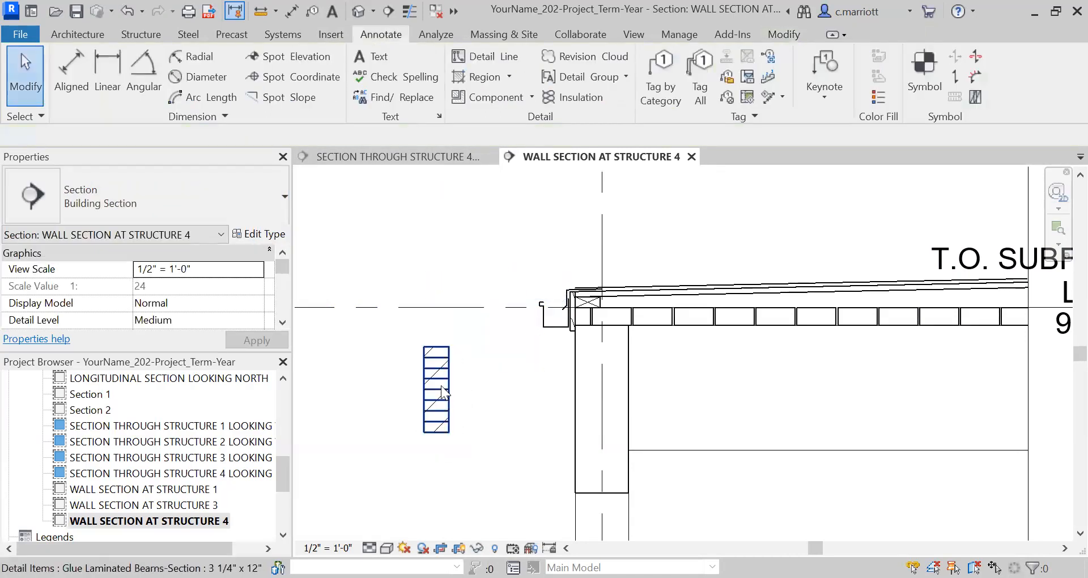
Inspect the placed glue-laminated section and check the type of the timber girder beneath the roof deck
{"action": "scroll", "coordinate": [439, 380], "scroll_direction": "up", "scroll_amount": 3}
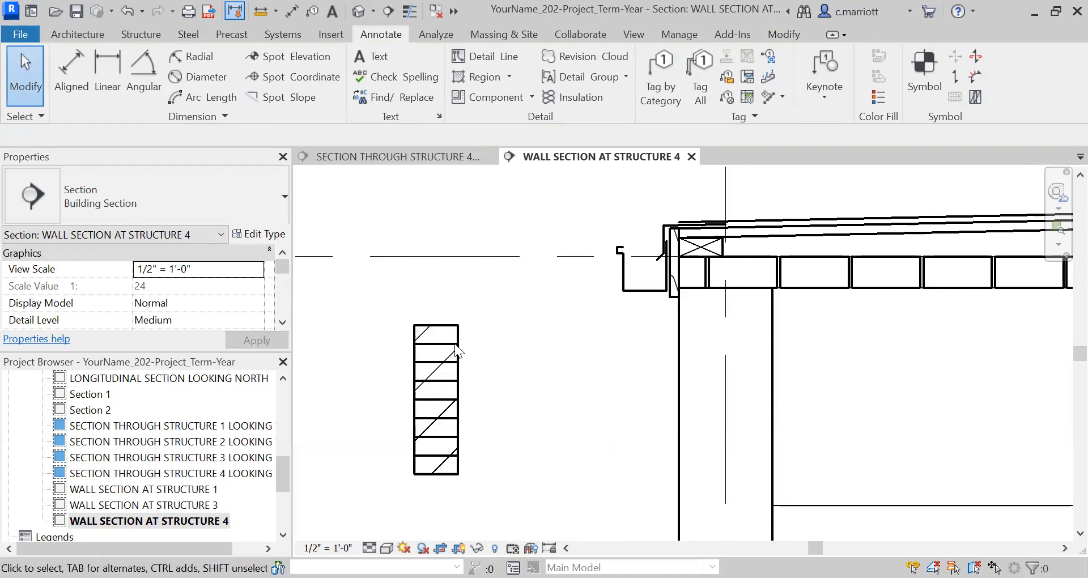
{"action": "left_click", "coordinate": [453, 374]}
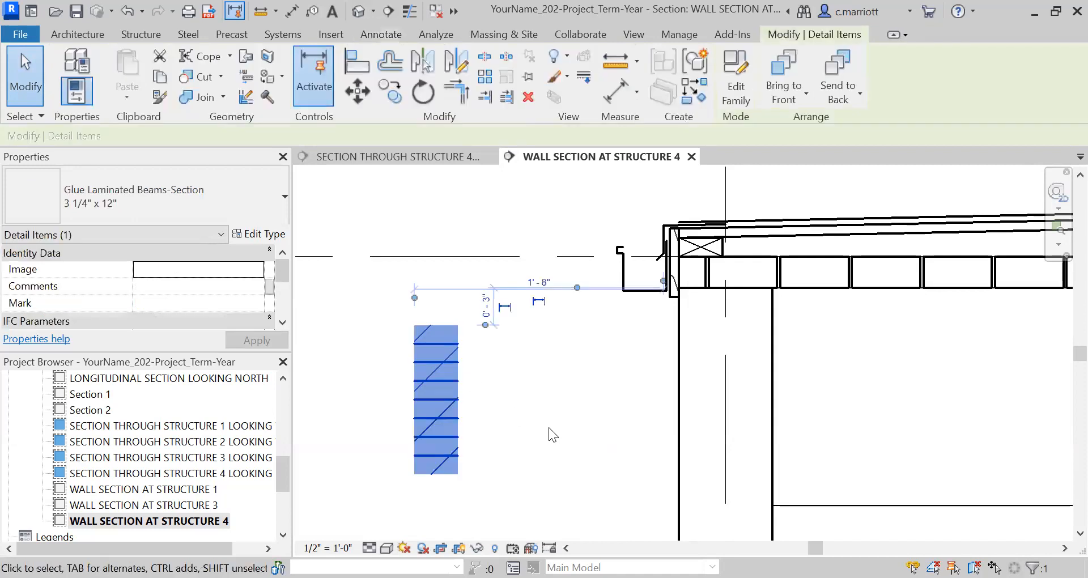
{"action": "left_click", "coordinate": [549, 427]}
{"action": "scroll", "coordinate": [624, 493], "scroll_direction": "down", "scroll_amount": 2}
{"action": "mouse_move", "coordinate": [658, 452]}
{"action": "middle_mouse_down"}
{"action": "mouse_move", "coordinate": [558, 368]}
{"action": "mouse_move", "coordinate": [573, 402]}
{"action": "mouse_move", "coordinate": [582, 399]}
{"action": "middle_mouse_up"}
{"action": "left_click", "coordinate": [619, 391]}
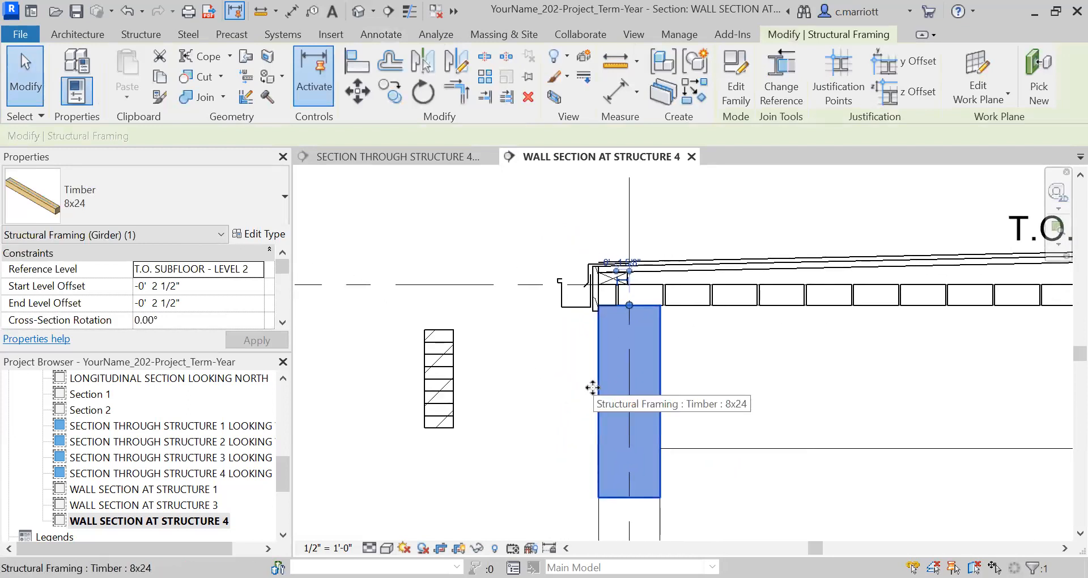
{"action": "left_click", "coordinate": [514, 420]}
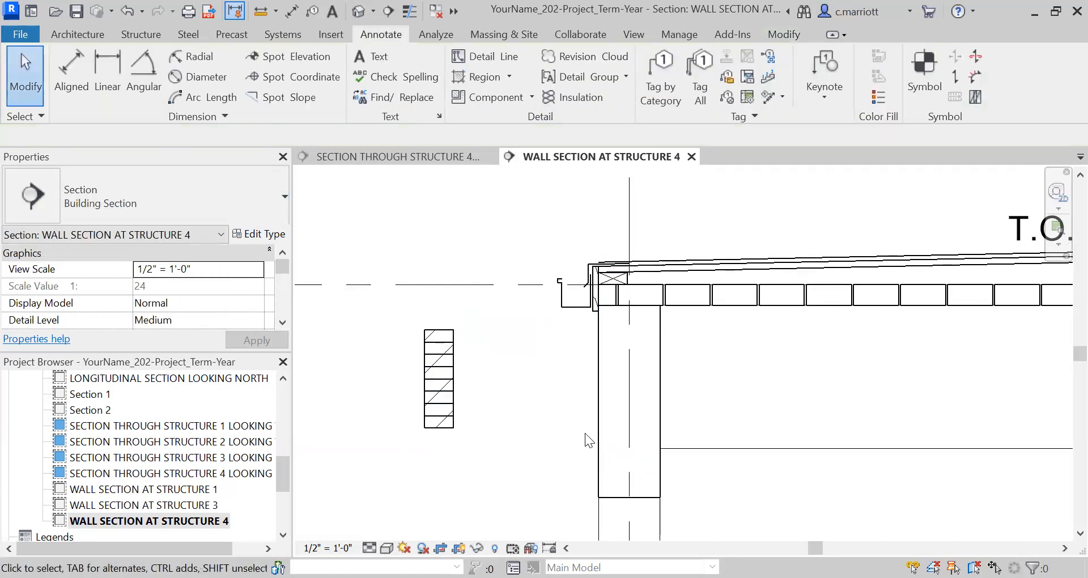
Measure the depth and the width of the timber girder beneath the roof deck
{"action": "left_click", "coordinate": [260, 11]}
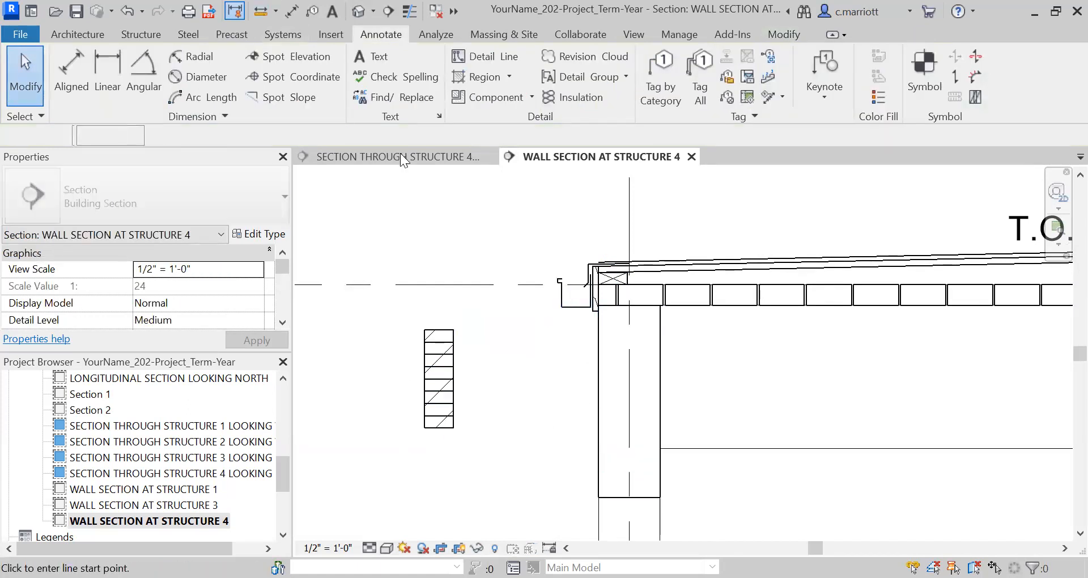
{"action": "left_click", "coordinate": [659, 306]}
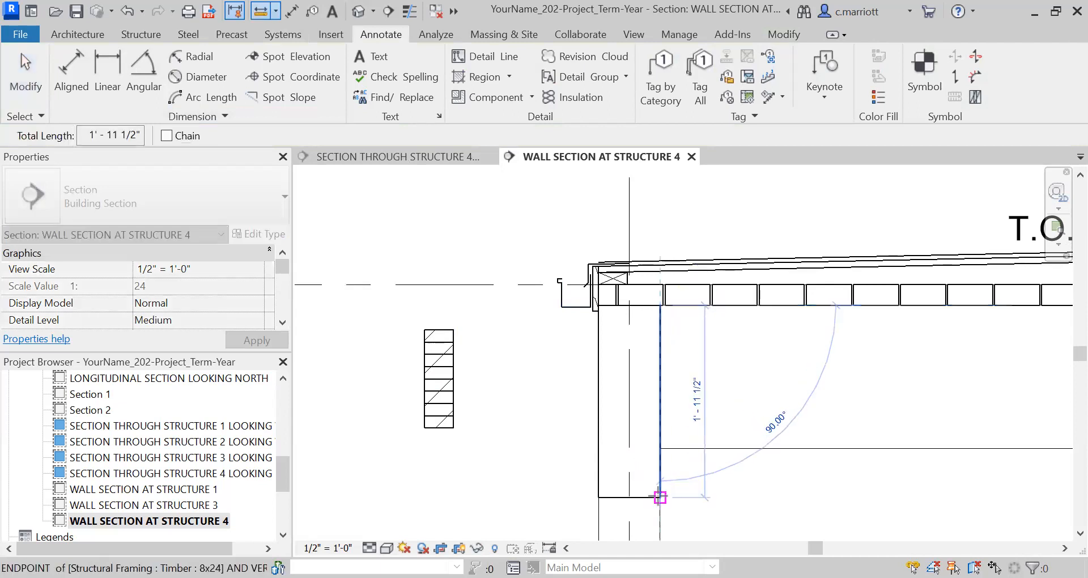
{"action": "key", "text": "Escape"}
{"action": "key", "text": "Escape"}
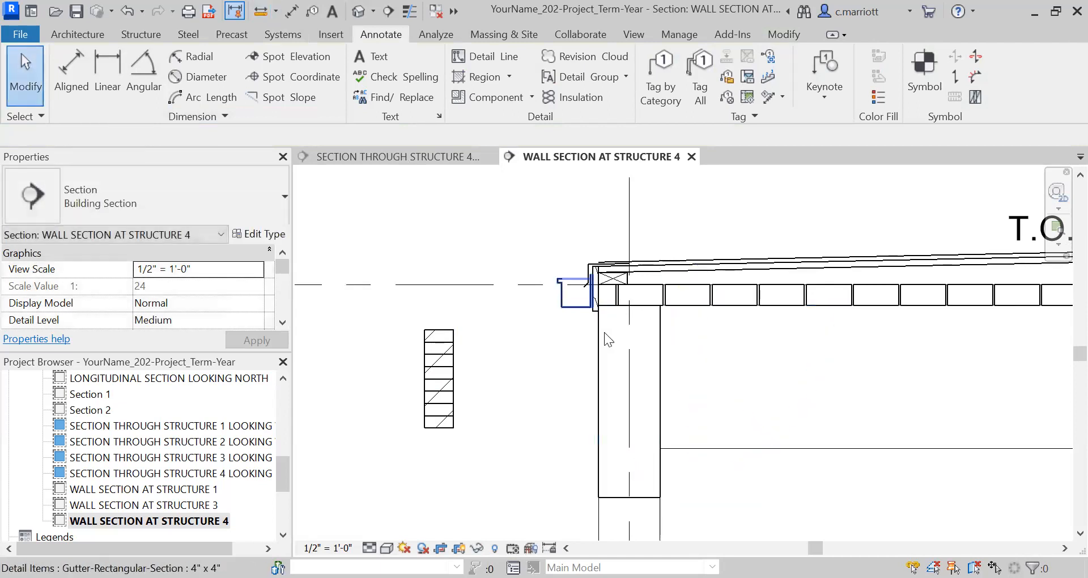
{"action": "left_click", "coordinate": [260, 11]}
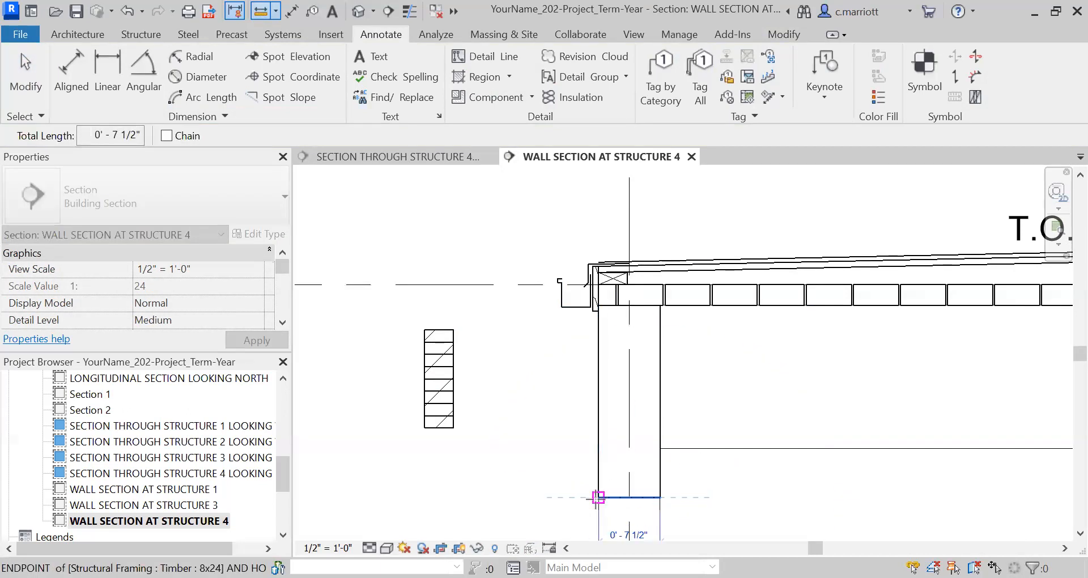
{"action": "key", "text": "Escape"}
{"action": "key", "text": "Escape"}
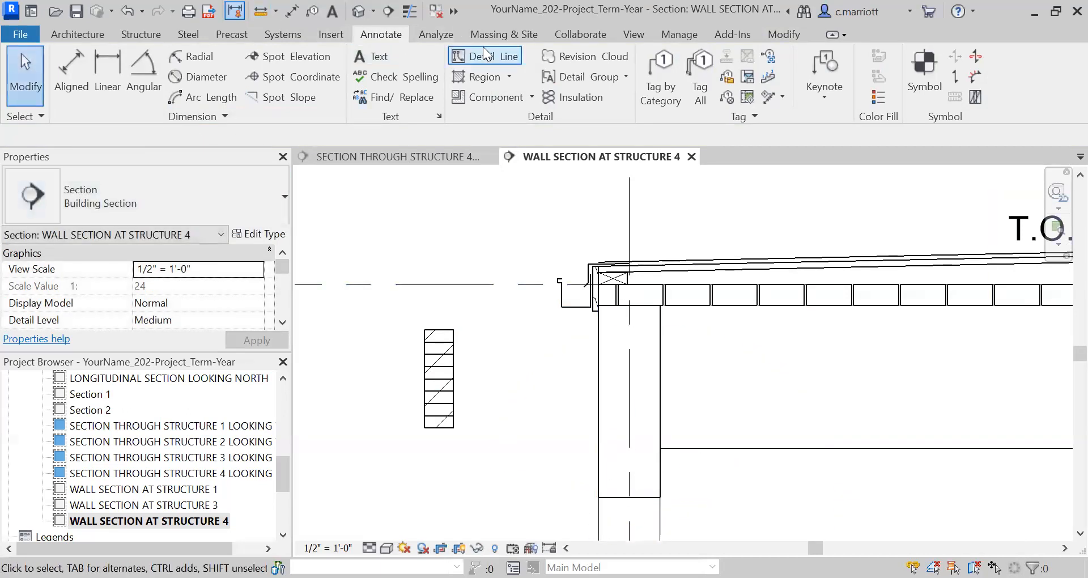
Start a detail component from the 6 3/4" x 24" Glue Laminated Beams-Section type and duplicate it as 7 1/2" x 1 11.5"
{"action": "left_click", "coordinate": [490, 98]}
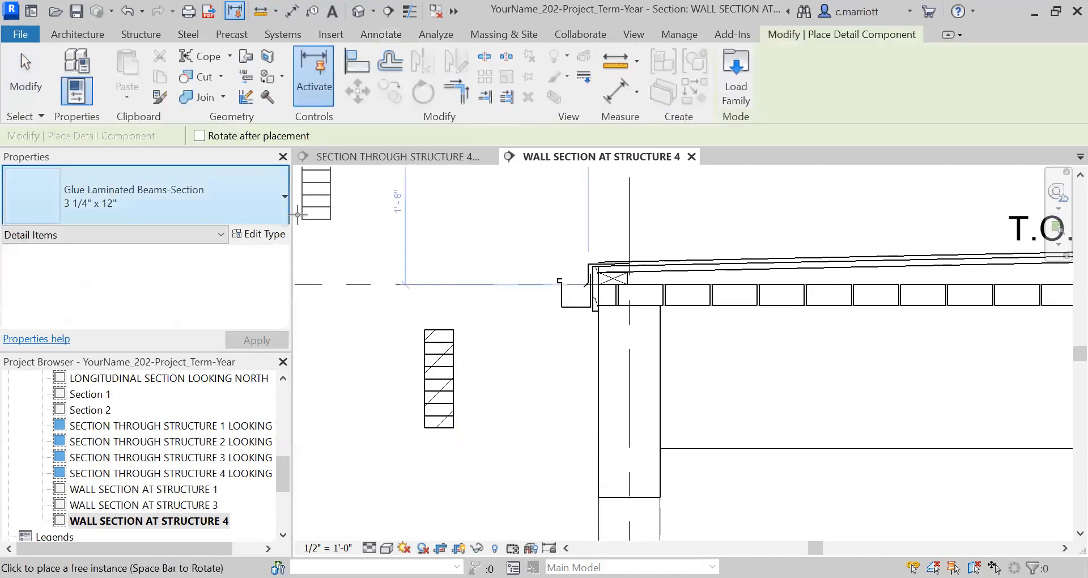
{"action": "left_click", "coordinate": [282, 205]}
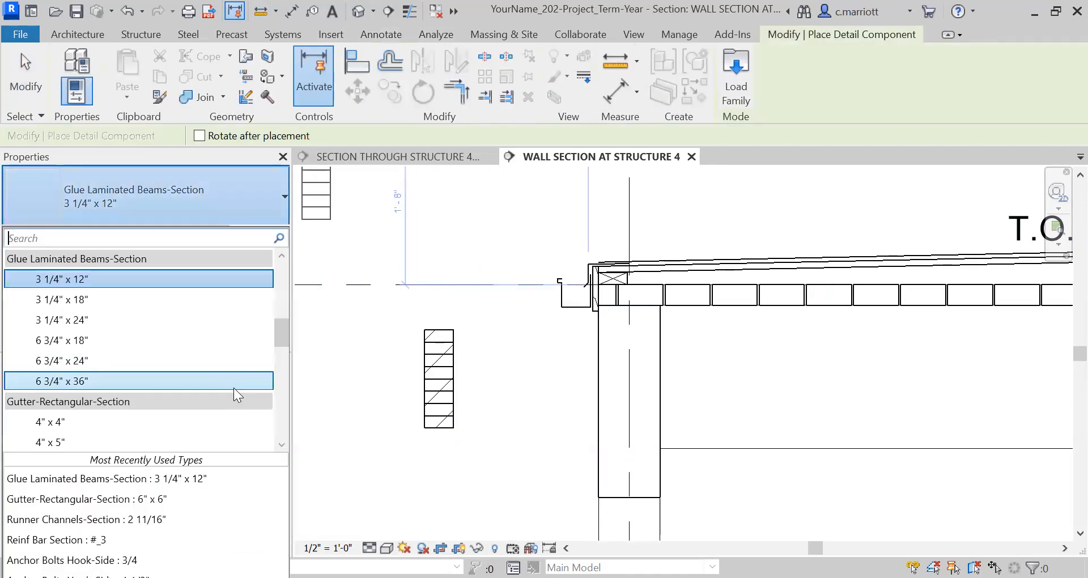
{"action": "left_click", "coordinate": [204, 360]}
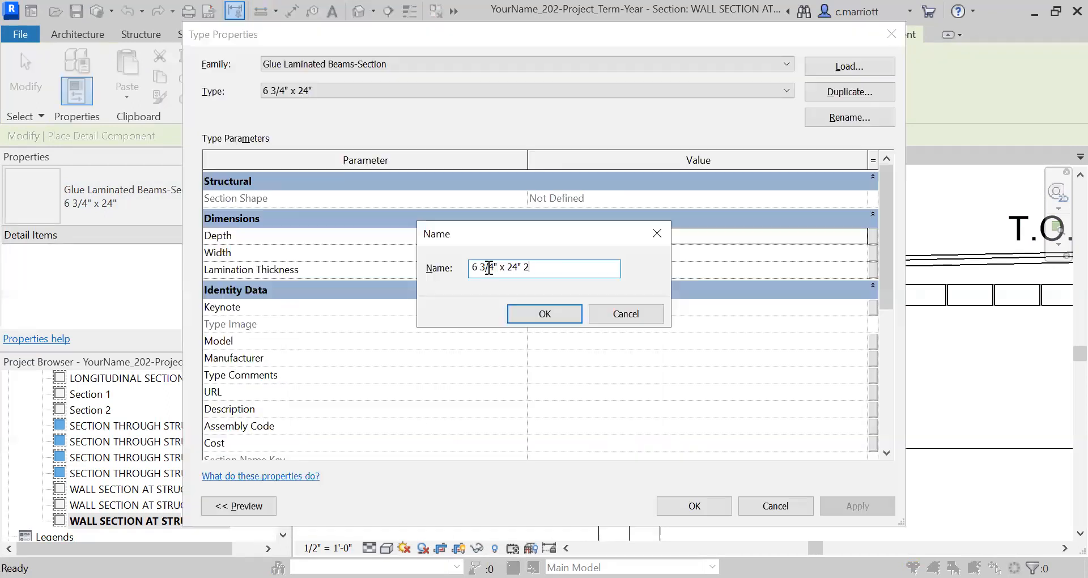
{"action": "left_click_drag", "start_coordinate": [494, 268], "coordinate": [463, 275]}
{"action": "type", "text": "7 1/2\" x 1 11.5"}
{"action": "left_click", "coordinate": [543, 314]}
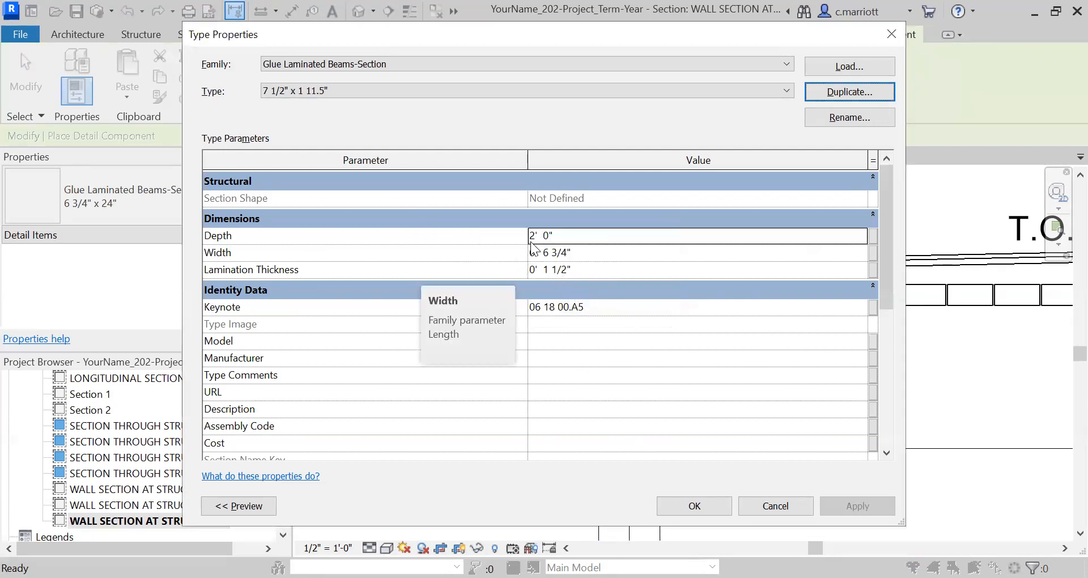
Set the new glue-laminated type's depth to 1' 11 1/2" and width to 0' 7 1/2", and apply the type properties
{"action": "key", "text": "BackSpace"}
{"action": "type", "text": "1"}
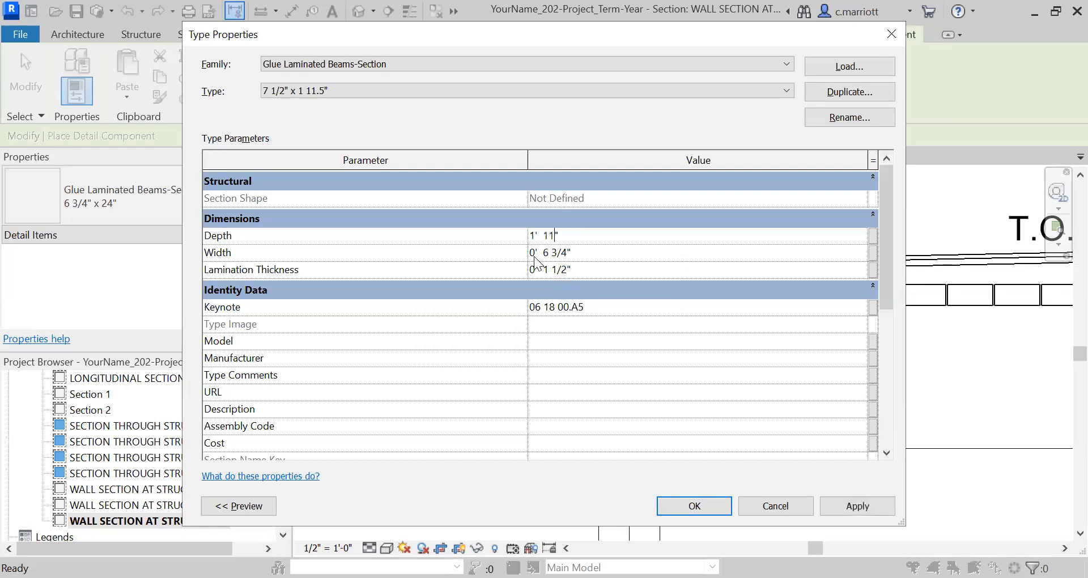
{"action": "left_click_drag", "start_coordinate": [568, 252], "coordinate": [545, 252]}
{"action": "type", "text": "7.5"}
{"action": "key", "text": "Return"}
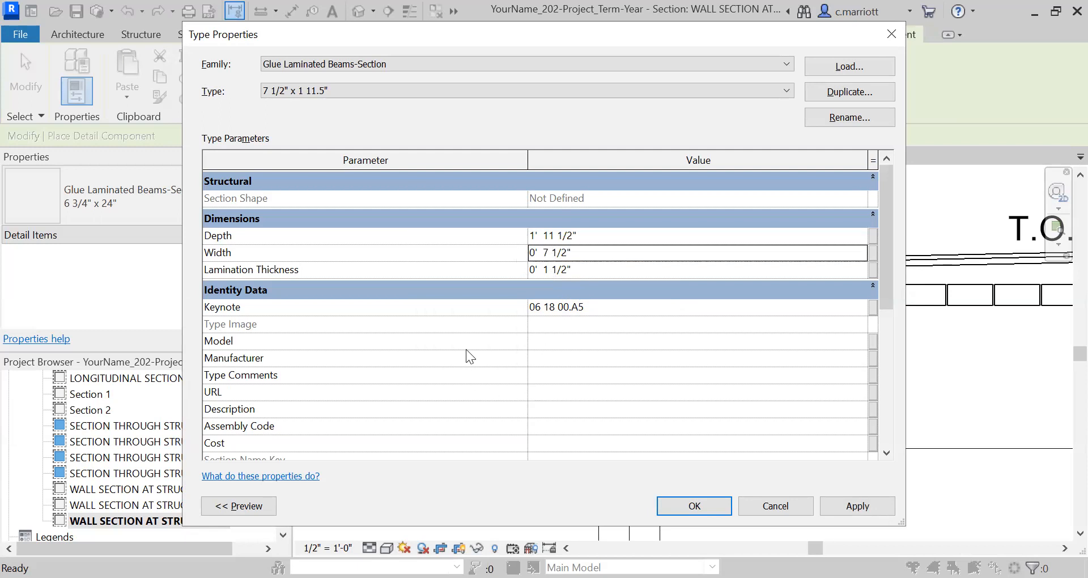
{"action": "left_click", "coordinate": [867, 507]}
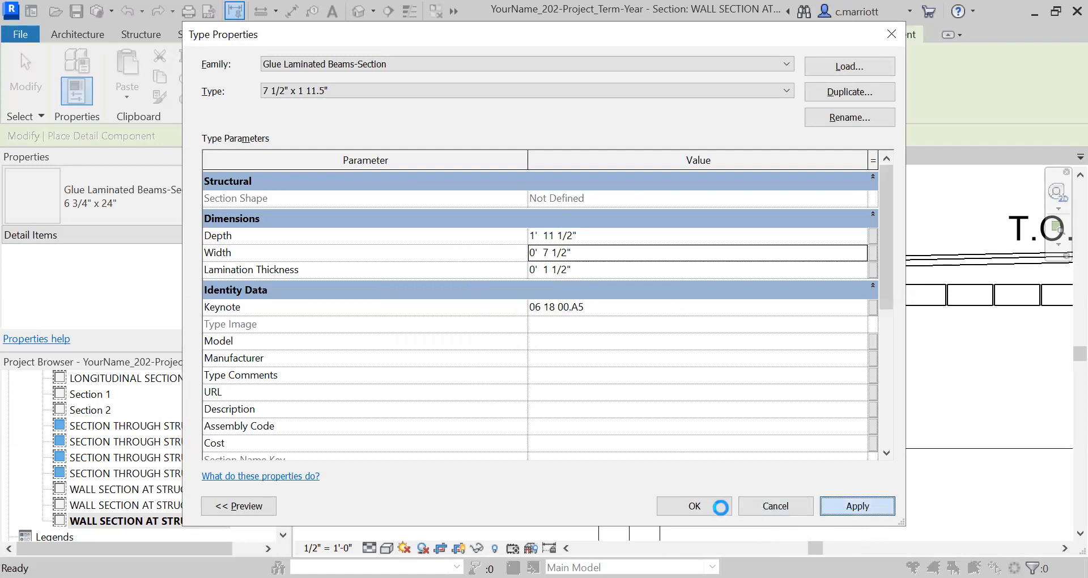
{"action": "left_click", "coordinate": [695, 505]}
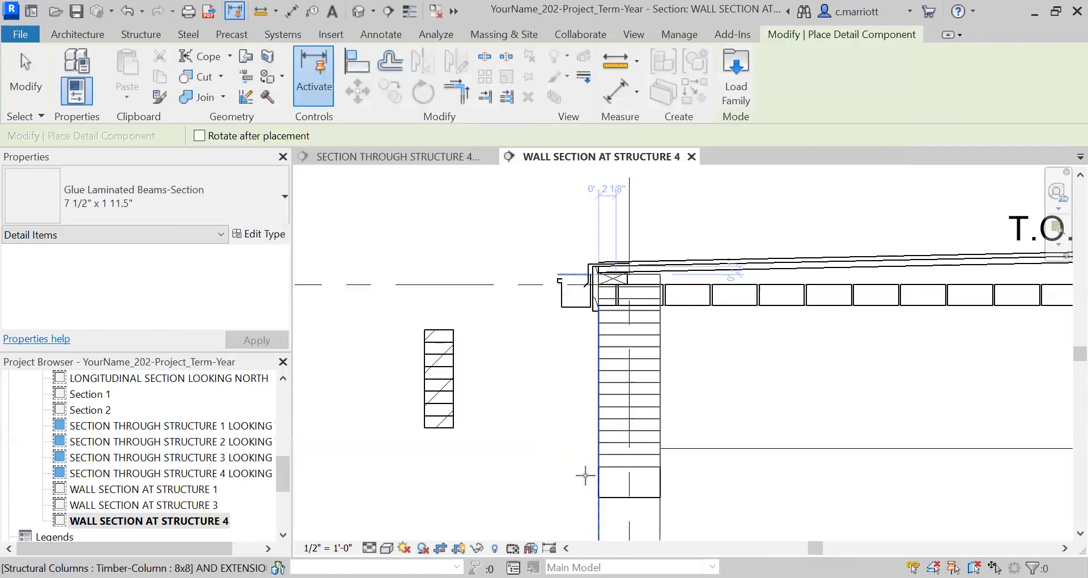
Place the 7 1/2" x 1 11.5" glue-laminated section over the roof girder and delete the 3 1/4" x 12" section outside it
{"action": "left_click", "coordinate": [599, 498]}
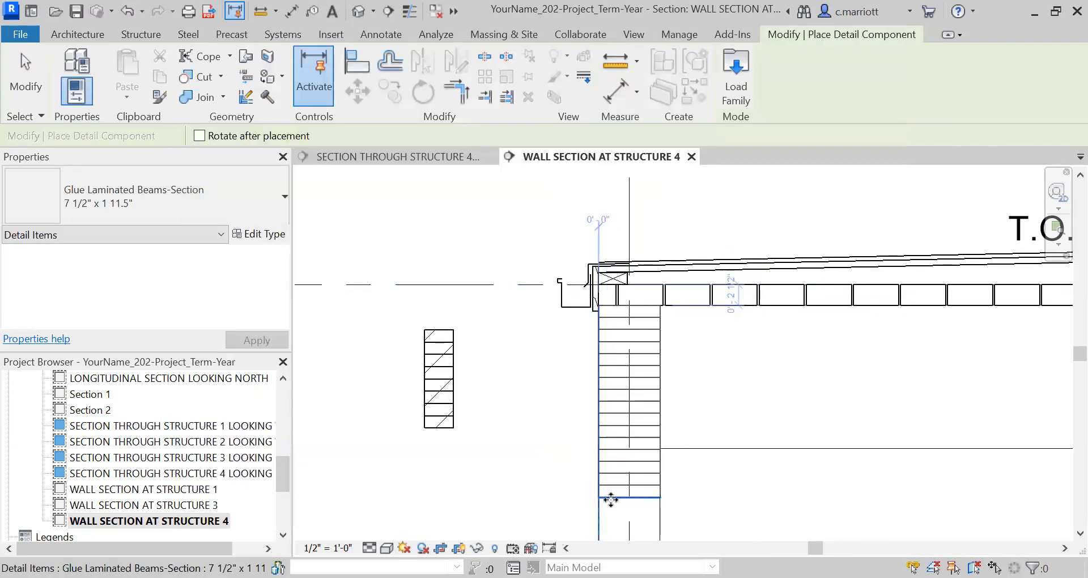
{"action": "key", "text": "Escape"}
{"action": "key", "text": "Escape"}
{"action": "scroll", "coordinate": [681, 501], "scroll_direction": "down", "scroll_amount": 1}
{"action": "left_click", "coordinate": [477, 398]}
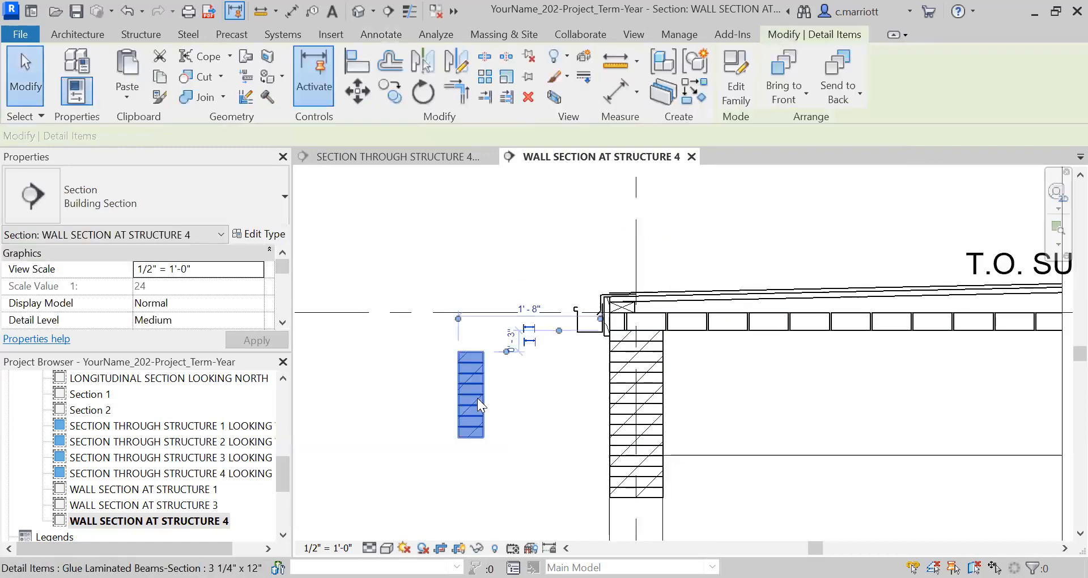
{"action": "key", "text": "Delete"}
{"action": "scroll", "coordinate": [529, 345], "scroll_direction": "down", "scroll_amount": 1}
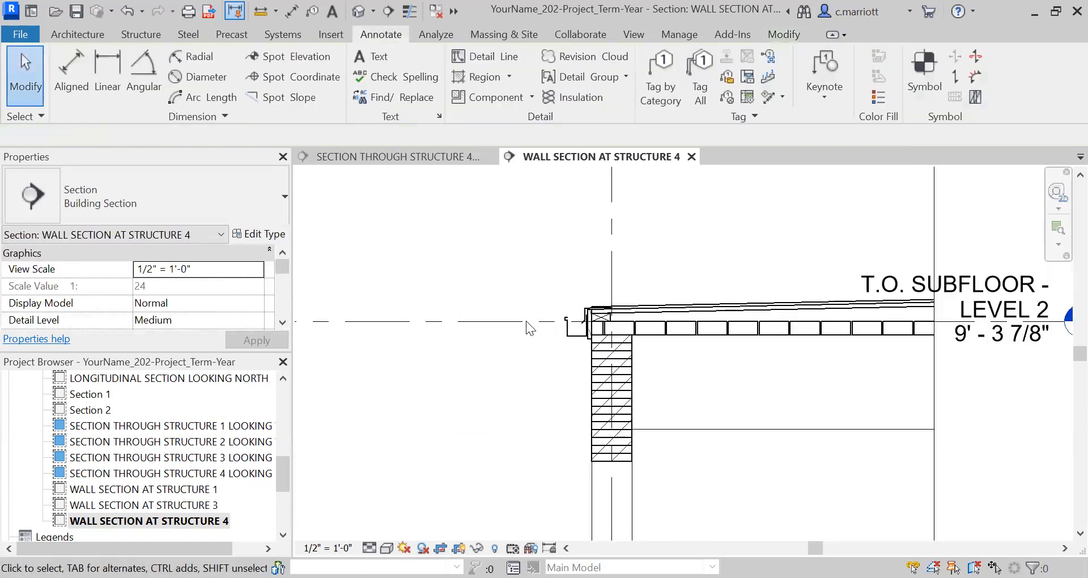
Measure the depth of the timber girder below the T.O. SLAB-LEVEL 1 decking
{"action": "scroll", "coordinate": [537, 347], "scroll_direction": "down", "scroll_amount": 3}
{"action": "middle_click_drag", "start_coordinate": [568, 481], "coordinate": [562, 361]}
{"action": "middle_click_drag", "start_coordinate": [533, 426], "coordinate": [556, 310]}
{"action": "scroll", "coordinate": [544, 272], "scroll_direction": "up", "scroll_amount": 3}
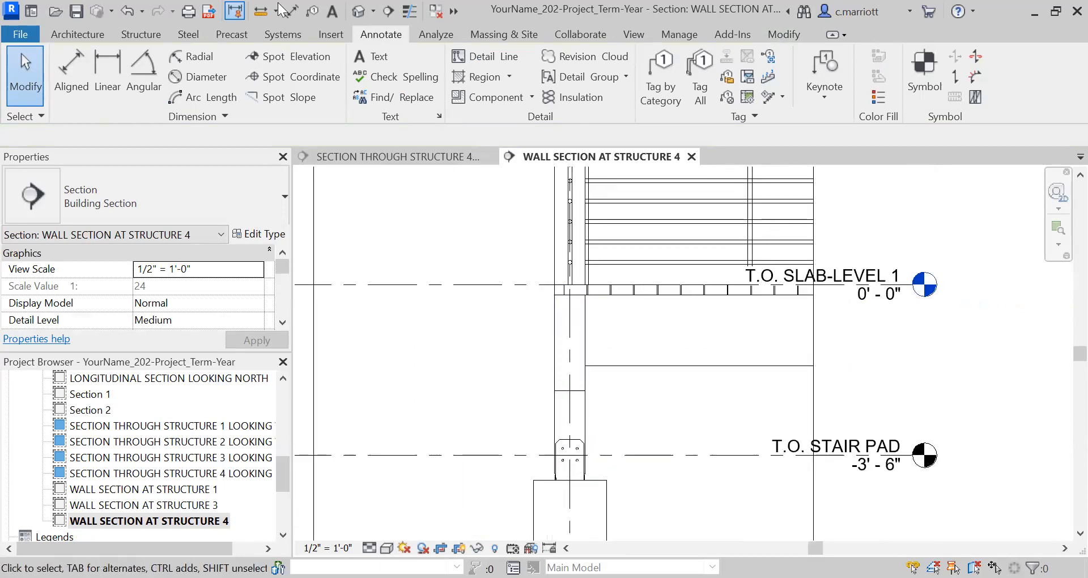
{"action": "left_click", "coordinate": [260, 11]}
{"action": "left_click", "coordinate": [586, 291]}
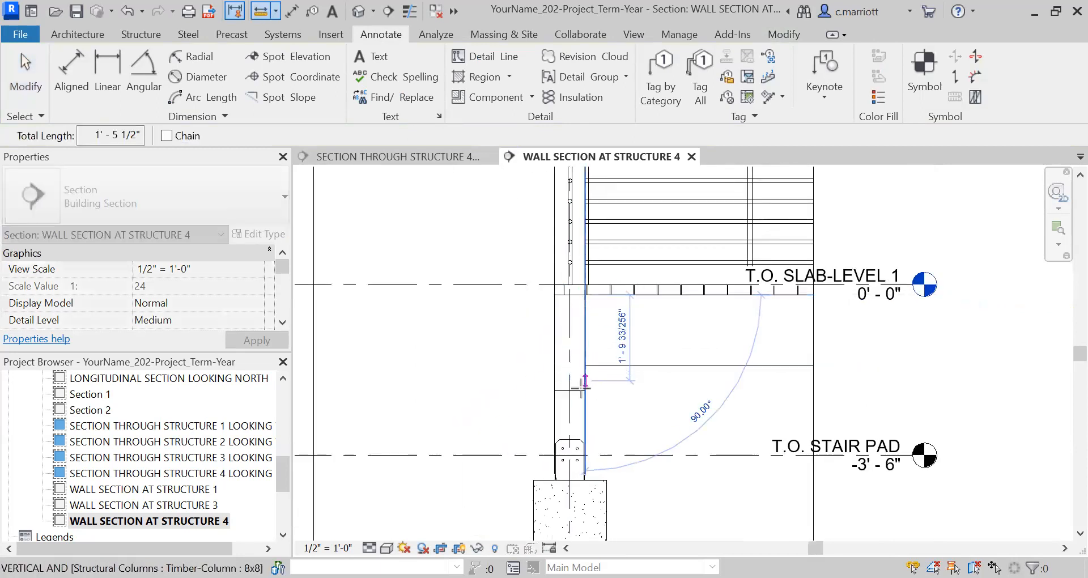
{"action": "scroll", "coordinate": [475, 245], "scroll_direction": "up", "scroll_amount": 1}
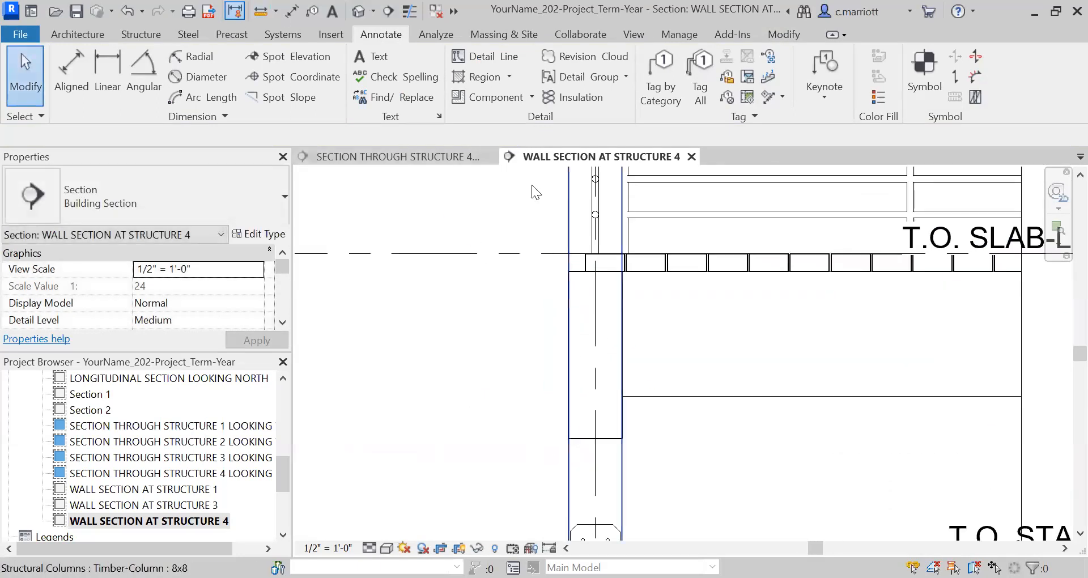
Place a 7 1/2" x 1 11.5" Glue Laminated Beams-Section component over the girder beneath the T.O. SLAB-LEVEL 1 decking
{"action": "left_click", "coordinate": [491, 98]}
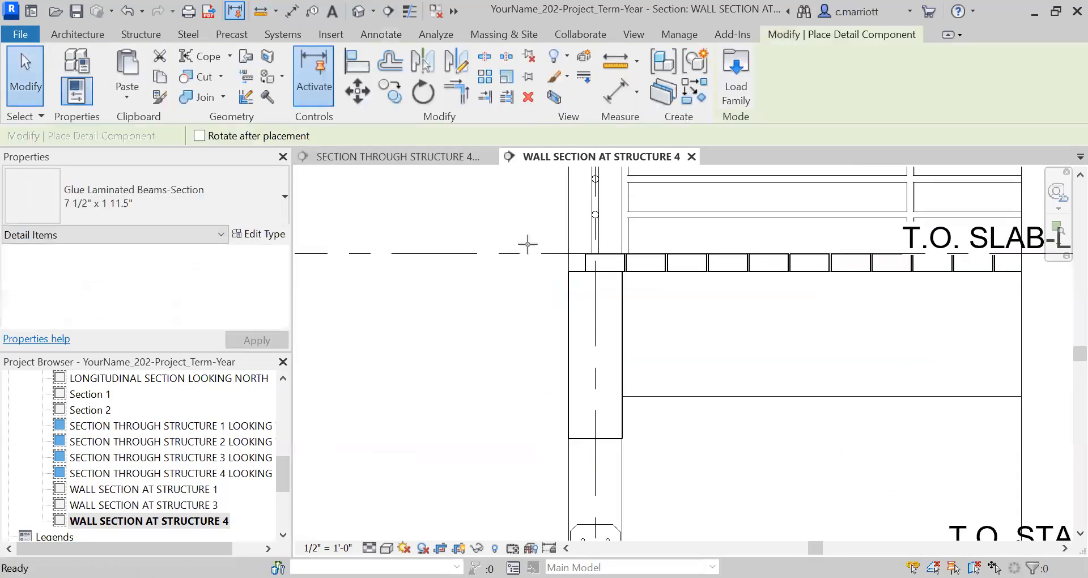
{"action": "left_click", "coordinate": [568, 439]}
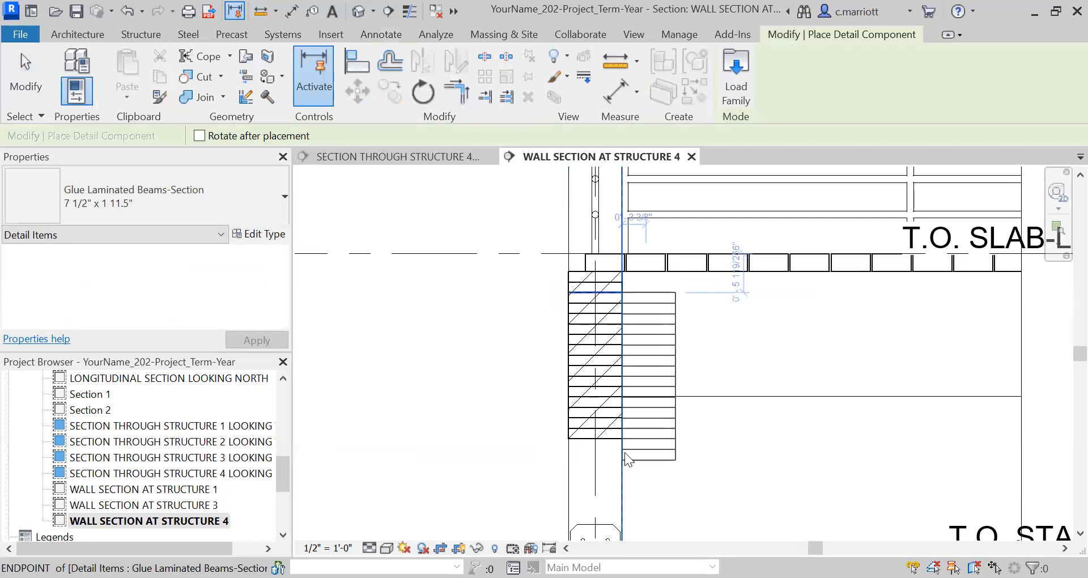
{"action": "key", "text": "Escape"}
{"action": "key", "text": "Escape"}
Draw a Thin-Medium detail line about 6 1/4" long outward from the lower glue-laminated section's upper outer corner and delete it
{"action": "scroll", "coordinate": [613, 441], "scroll_direction": "down", "scroll_amount": 4}
{"action": "middle_click_drag", "start_coordinate": [572, 336], "coordinate": [563, 362]}
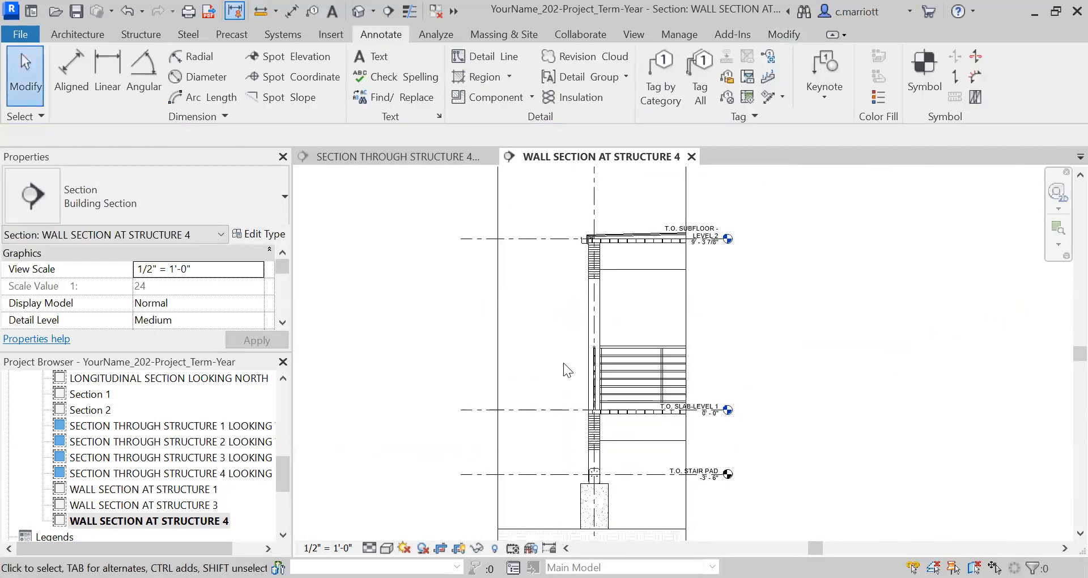
{"action": "mouse_move", "coordinate": [551, 327]}
{"action": "middle_mouse_down"}
{"action": "mouse_move", "coordinate": [498, 318]}
{"action": "mouse_move", "coordinate": [486, 286]}
{"action": "middle_mouse_up"}
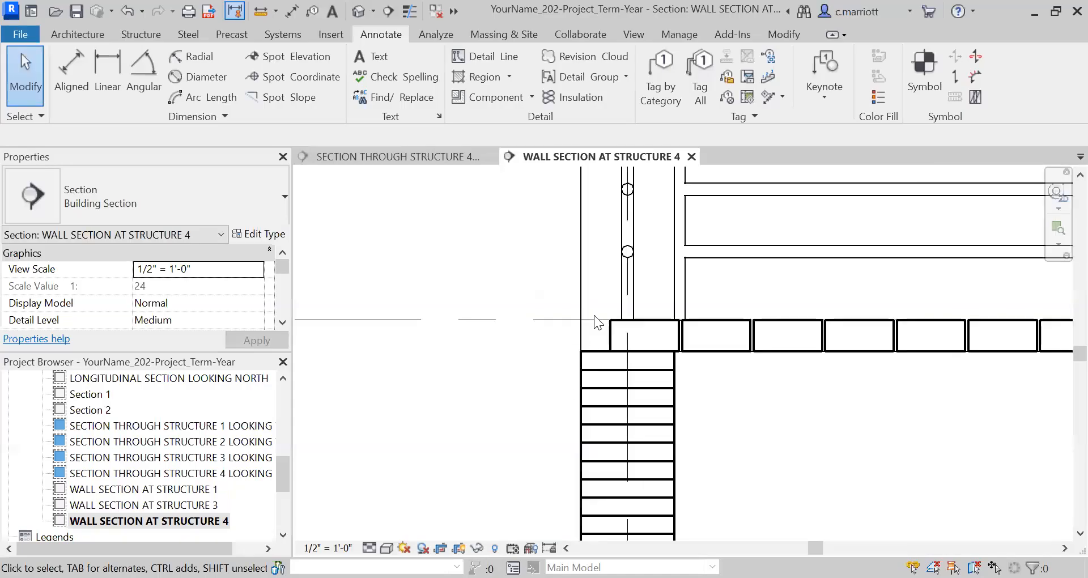
{"action": "scroll", "coordinate": [594, 315], "scroll_direction": "up", "scroll_amount": 1}
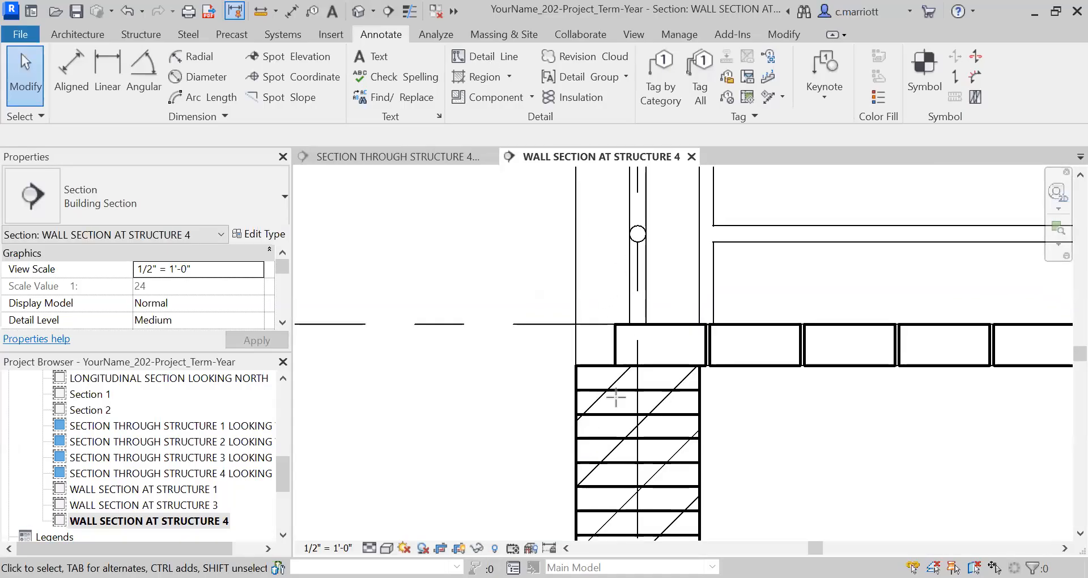
{"action": "scroll", "coordinate": [622, 365], "scroll_direction": "up", "scroll_amount": 2}
{"action": "key", "text": "d"}
{"action": "key", "text": "l"}
{"action": "left_click", "coordinate": [542, 372]}
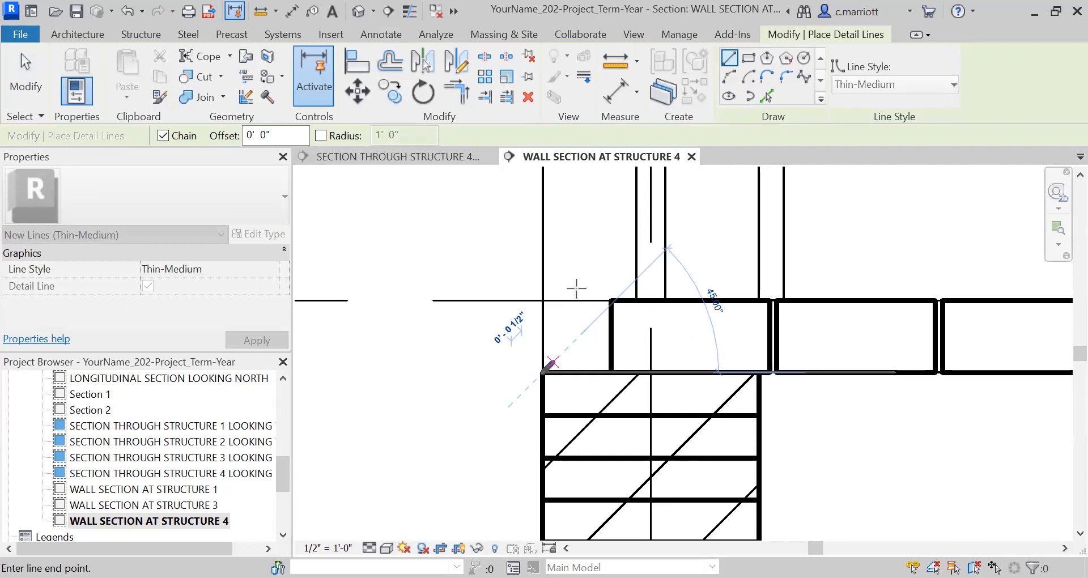
{"action": "left_click", "coordinate": [452, 216]}
{"action": "key", "text": "Escape"}
{"action": "key", "text": "Escape"}
{"action": "left_click", "coordinate": [477, 257]}
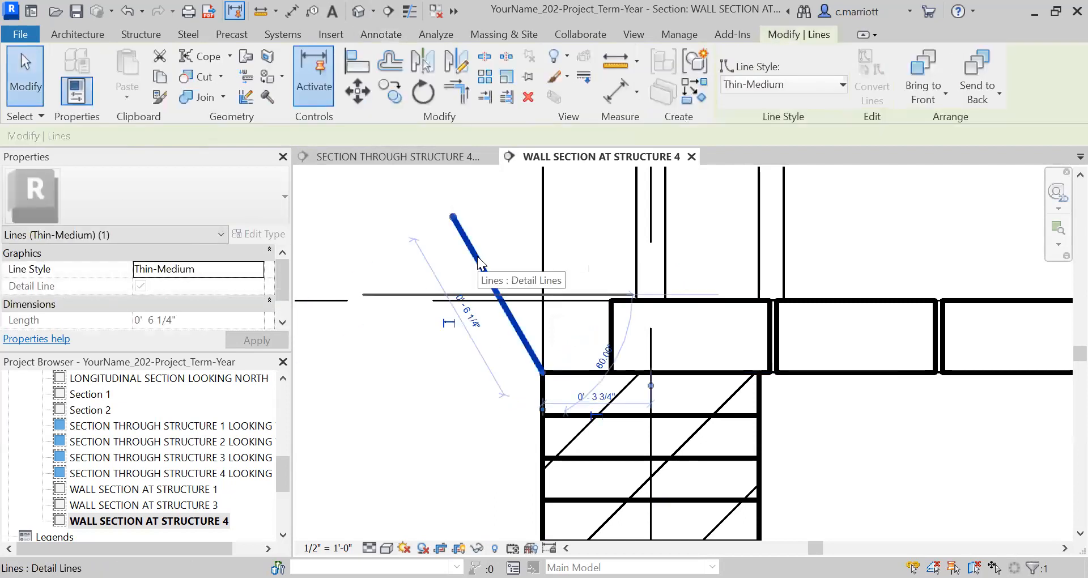
{"action": "key", "text": "Delete"}
Start a filled region for the end 3x6 decking board at T.O. SLAB-LEVEL 1 and choose the Solid Black type
{"action": "left_click", "coordinate": [608, 332]}
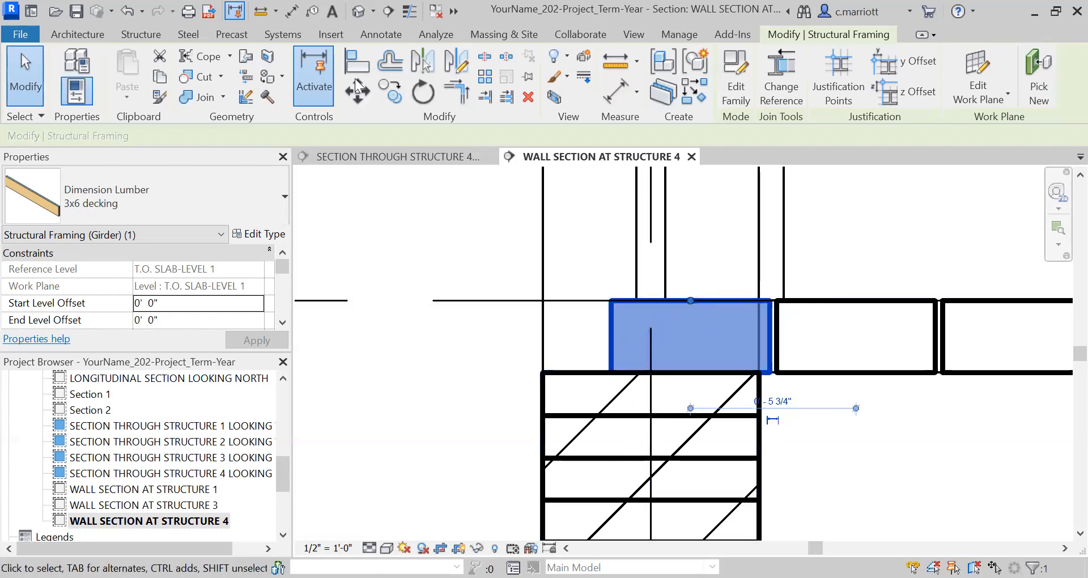
{"action": "left_click", "coordinate": [383, 36]}
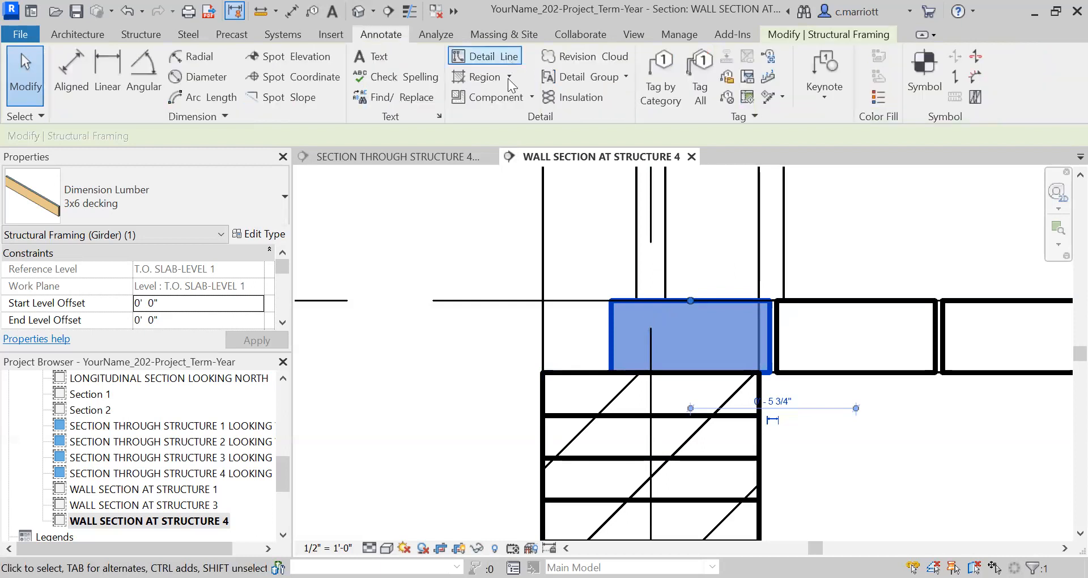
{"action": "left_click", "coordinate": [509, 78]}
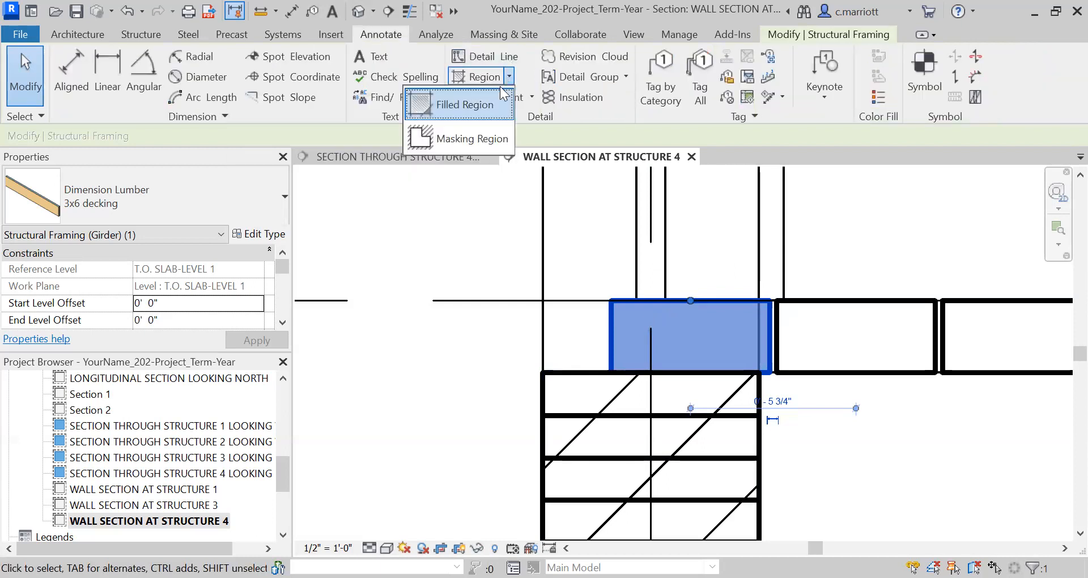
{"action": "left_click", "coordinate": [475, 108]}
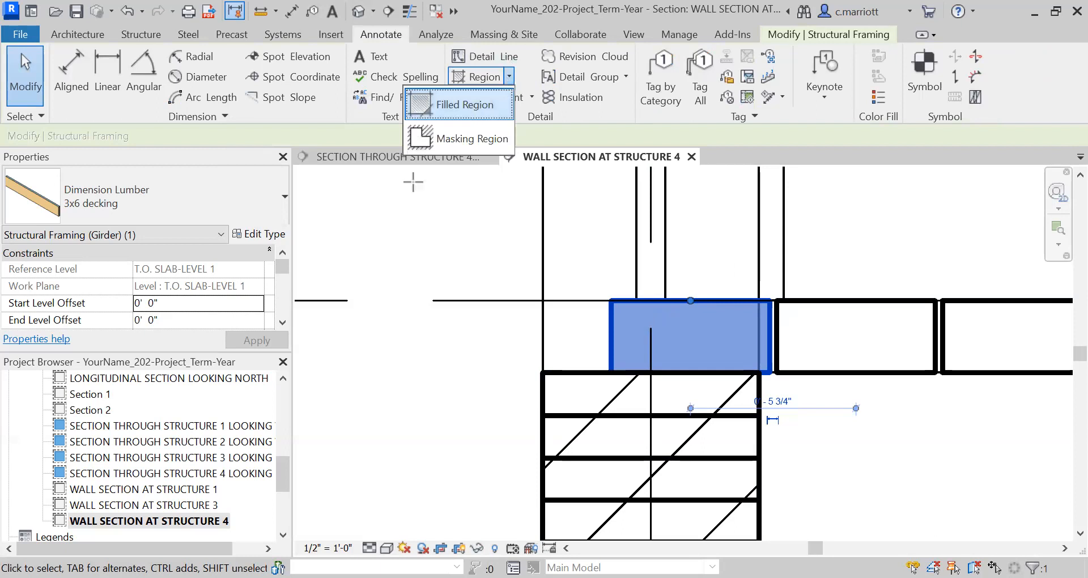
{"action": "left_click", "coordinate": [280, 198]}
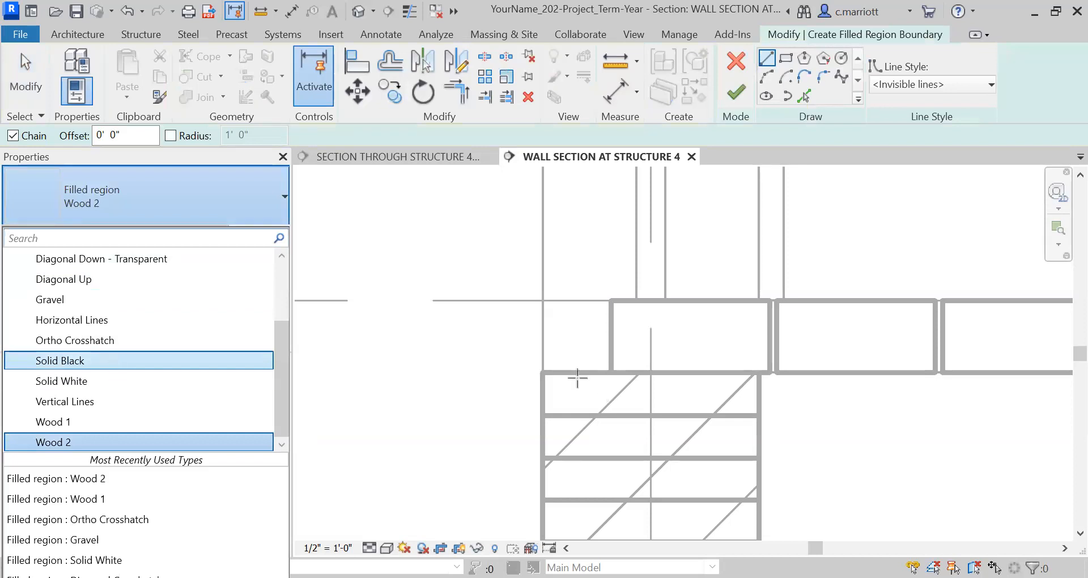
Sketch a rectangular region boundary about 7 7/8" by 2 1/2" from the lower girder's upper outer corner to the end decking board's upper inner corner
{"action": "left_click", "coordinate": [543, 372]}
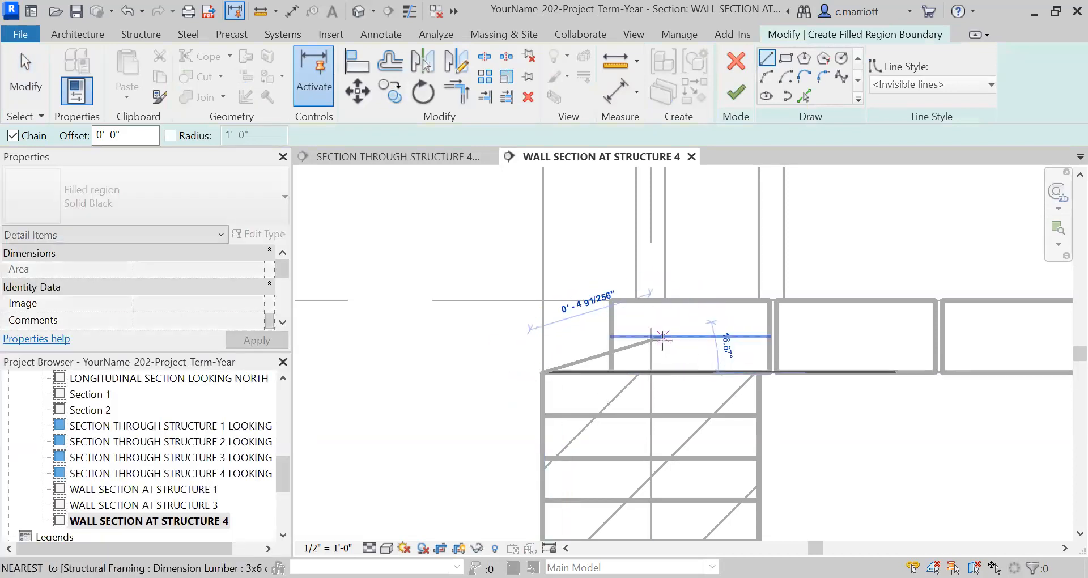
{"action": "key", "text": "Escape"}
{"action": "left_click", "coordinate": [786, 57]}
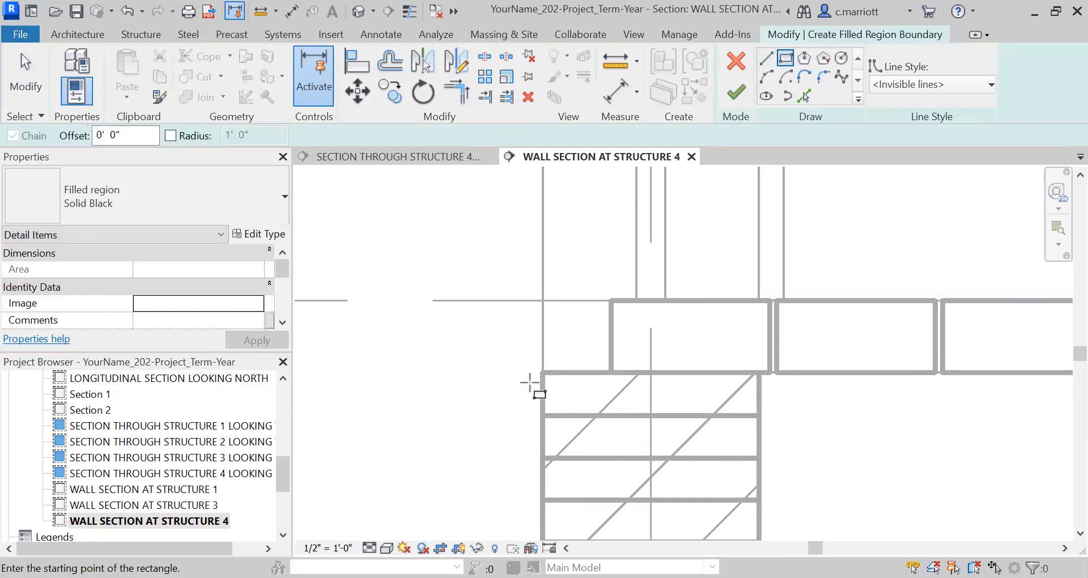
{"action": "left_click", "coordinate": [542, 372]}
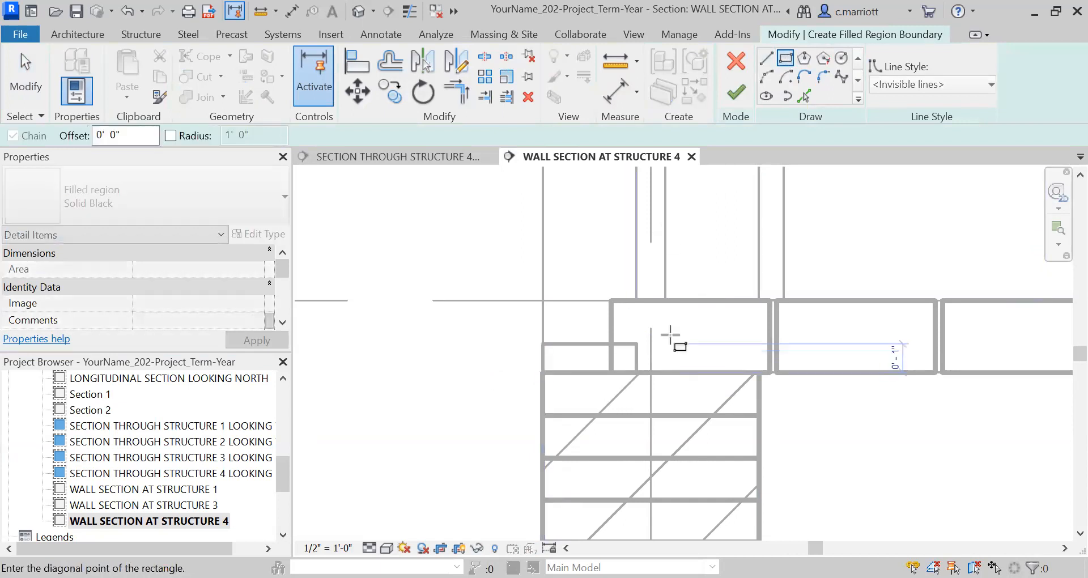
{"action": "left_click", "coordinate": [770, 300]}
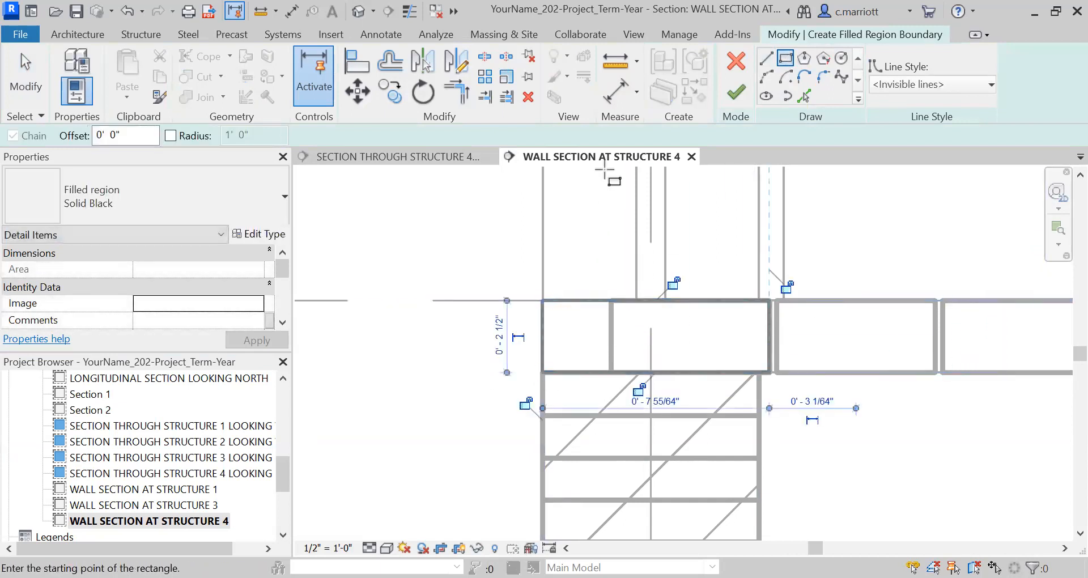
Finish the filled region over the end decking board at T.O. SLAB-LEVEL 1 and change its type to Solid White
{"action": "left_click", "coordinate": [736, 92]}
{"action": "left_click", "coordinate": [419, 261]}
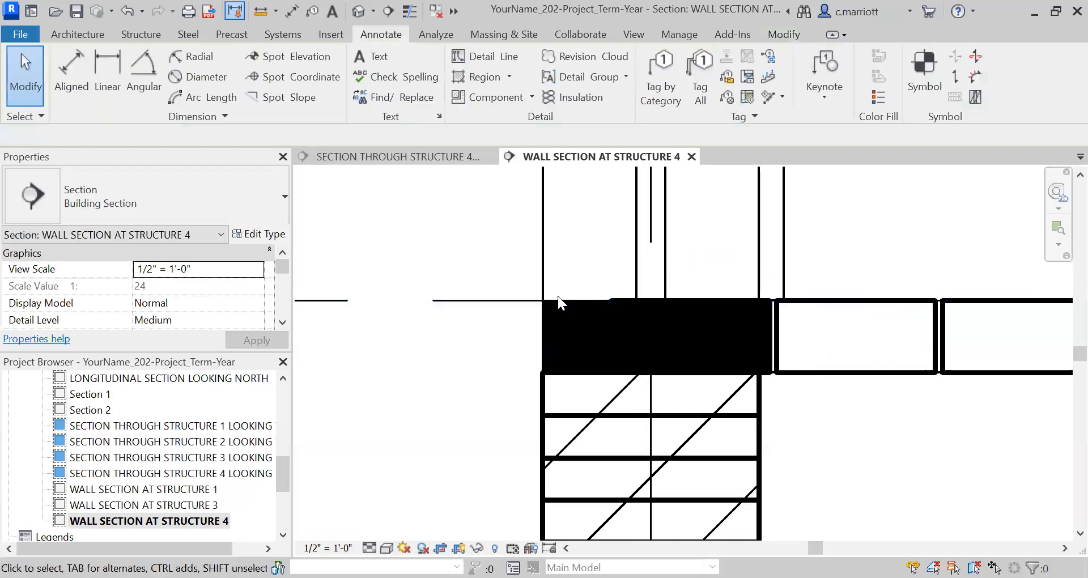
{"action": "left_click", "coordinate": [556, 300]}
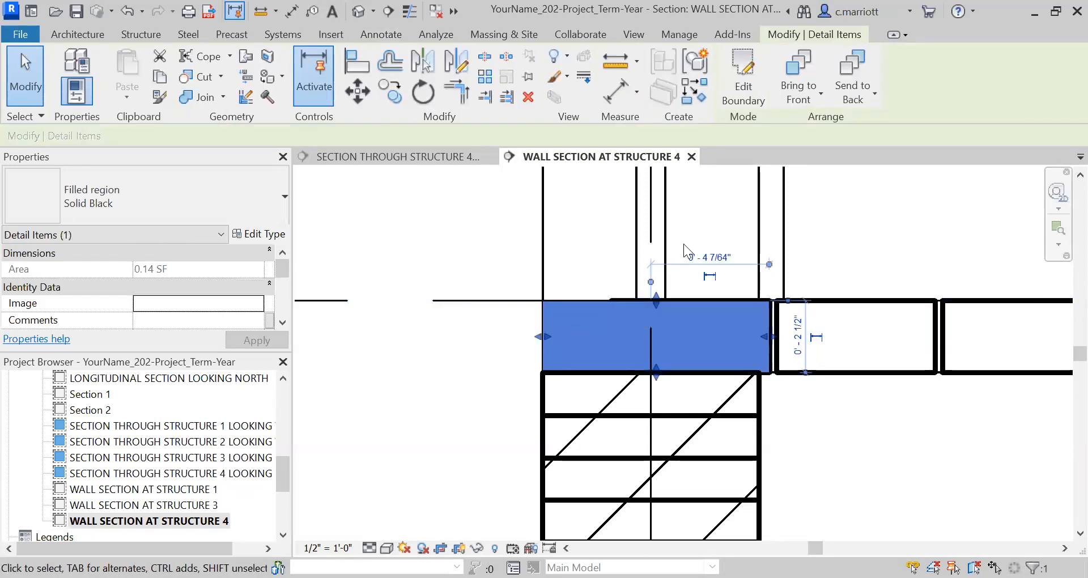
{"action": "left_click", "coordinate": [191, 205]}
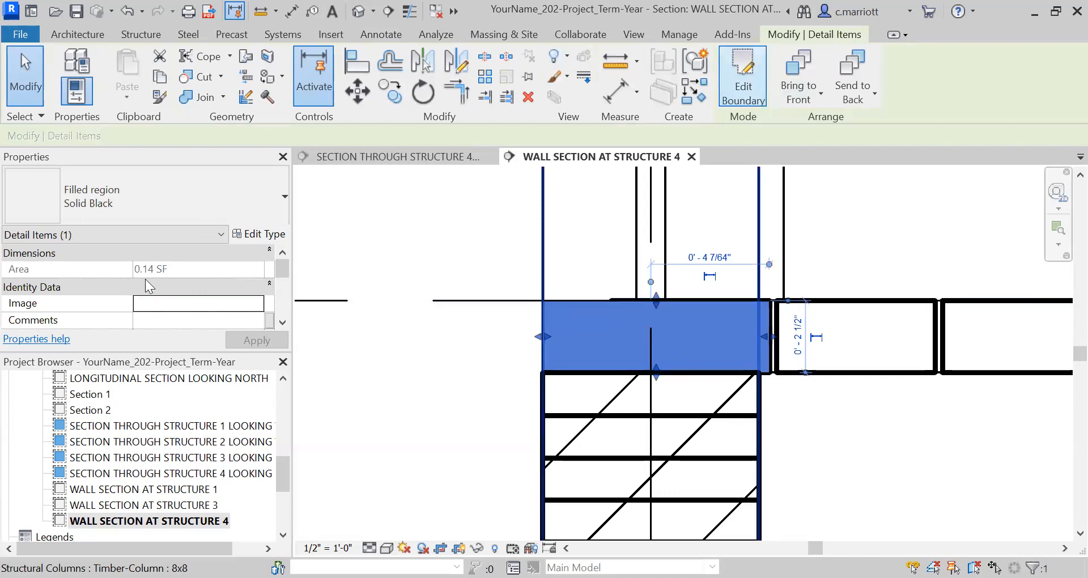
{"action": "left_click", "coordinate": [59, 381]}
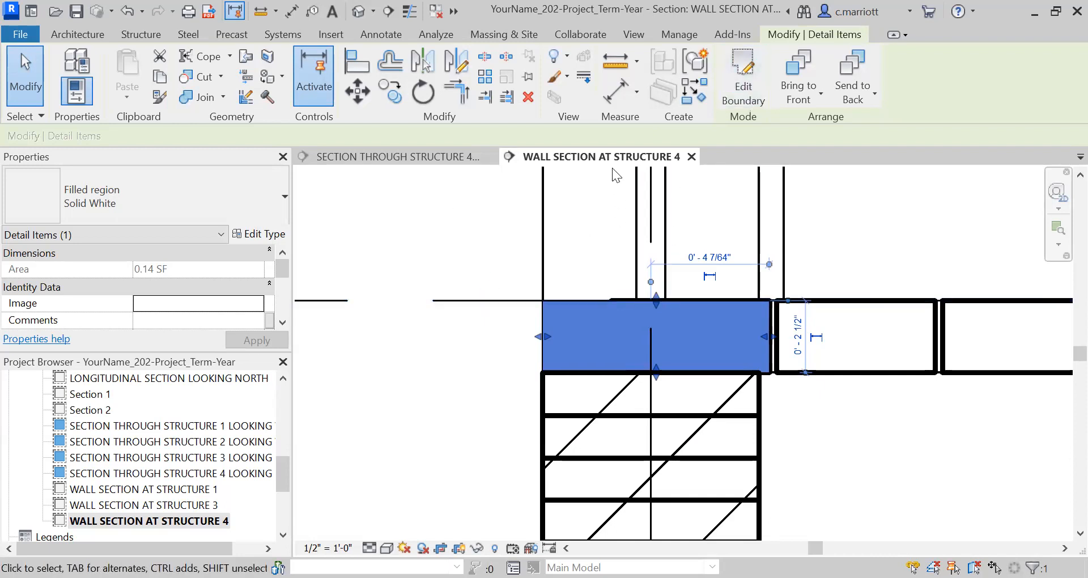
{"action": "left_click", "coordinate": [501, 315]}
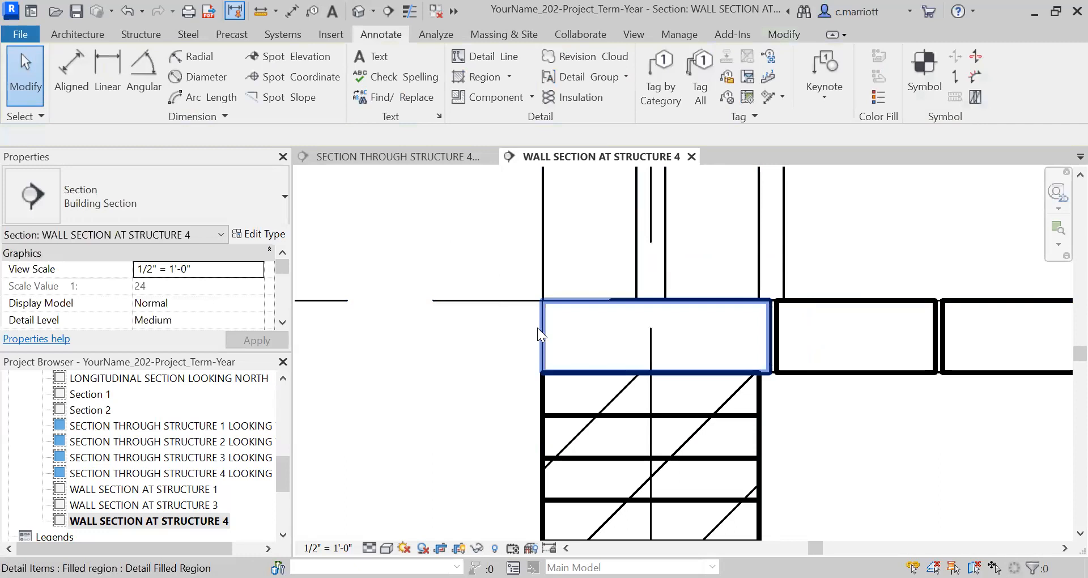
Edit the white filled region's boundary, giving its upper, outer and lower edges a visible solid line style instead of <Invisible lines>
{"action": "left_click", "coordinate": [555, 358]}
{"action": "left_click", "coordinate": [743, 74]}
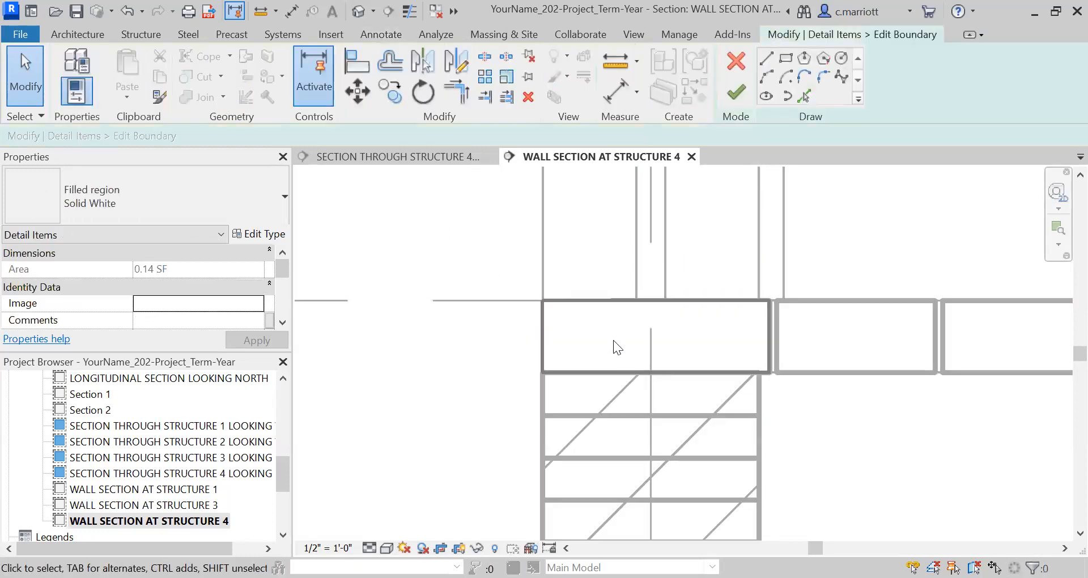
{"action": "left_click", "coordinate": [577, 302]}
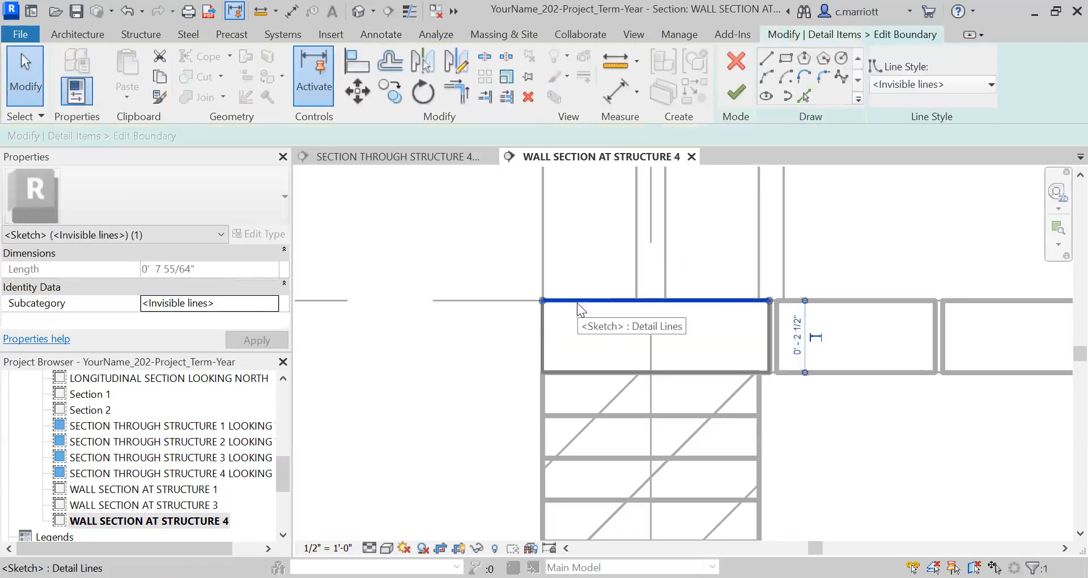
{"action": "left_click", "coordinate": [542, 348], "text": "ctrl"}
{"action": "left_click", "coordinate": [581, 380], "text": "ctrl"}
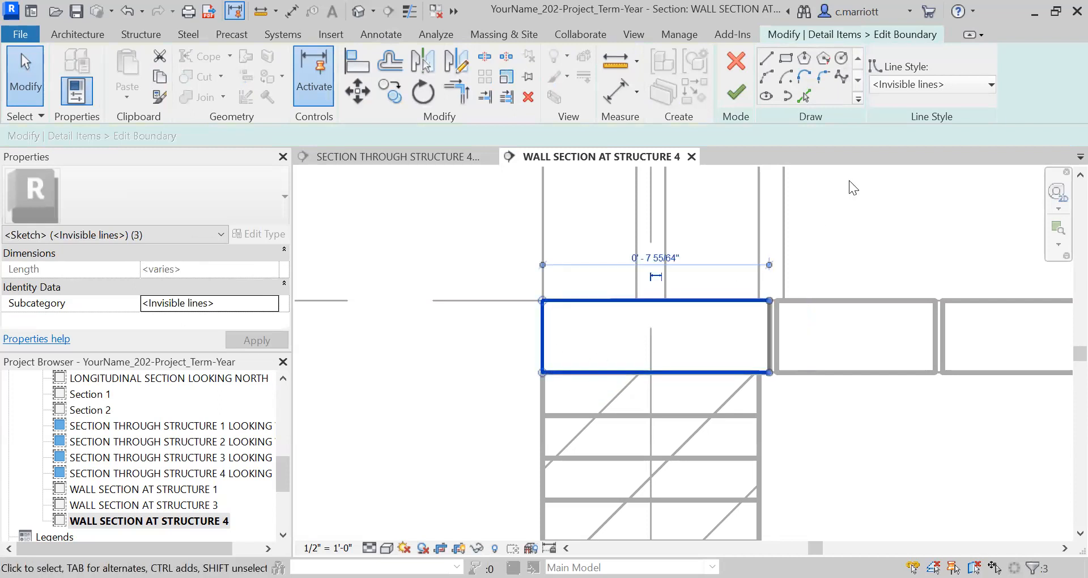
{"action": "left_click", "coordinate": [932, 85]}
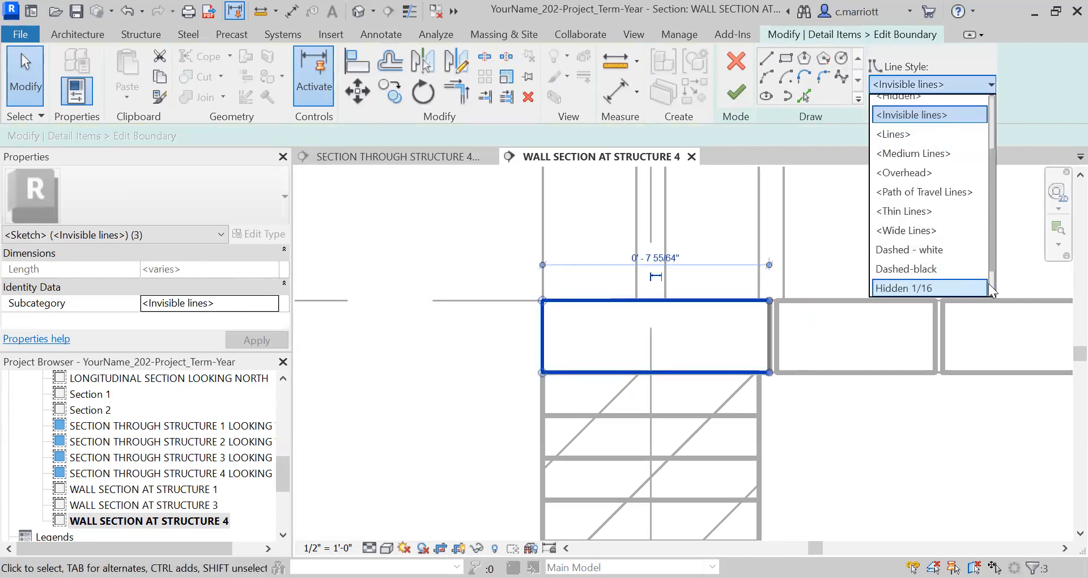
{"action": "left_click", "coordinate": [953, 177]}
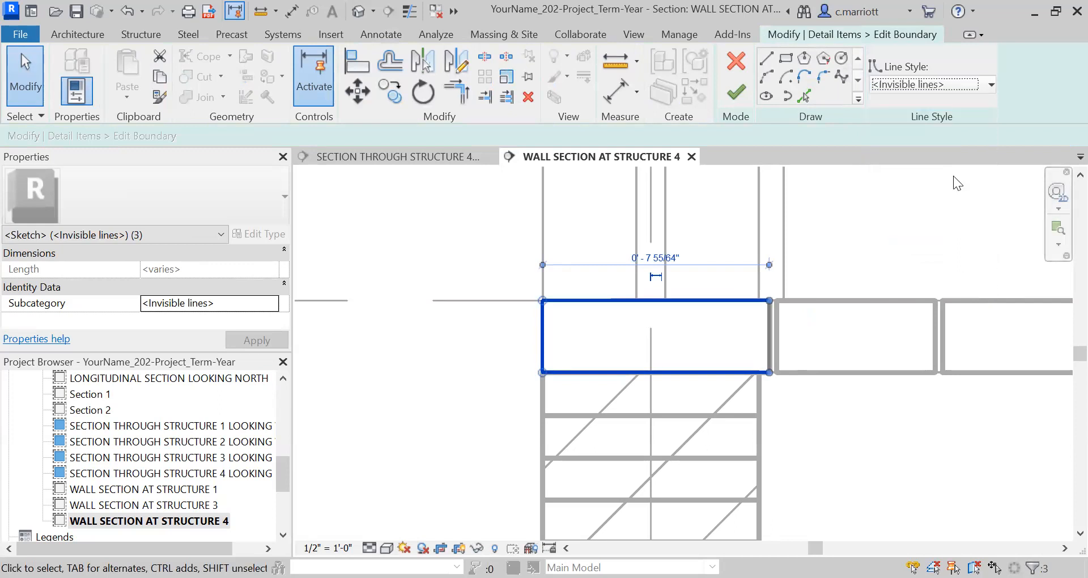
{"action": "left_click", "coordinate": [988, 86]}
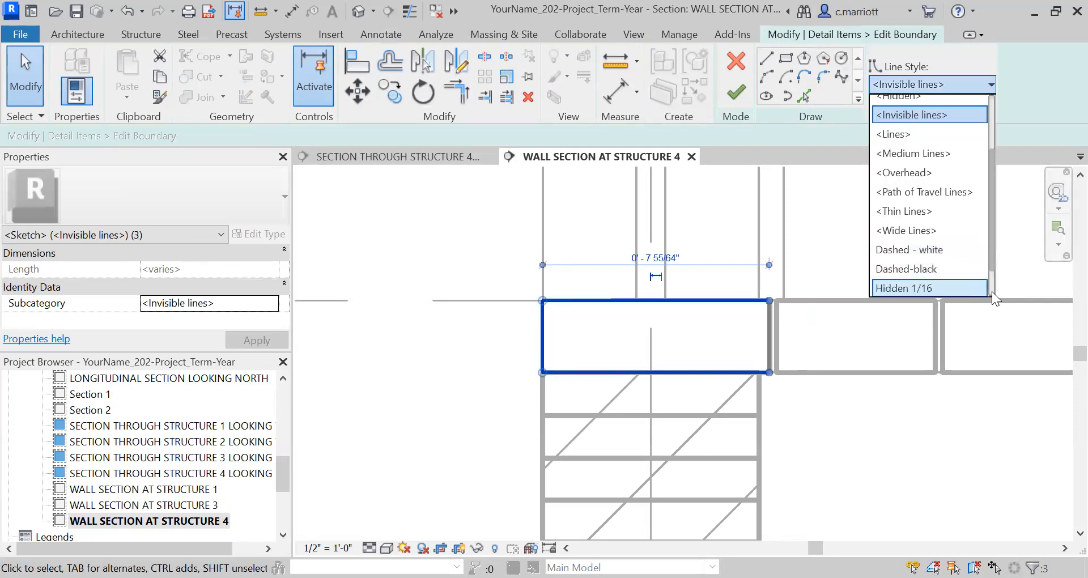
{"action": "scroll", "coordinate": [991, 291], "scroll_direction": "down", "scroll_amount": 1}
{"action": "left_click", "coordinate": [944, 286]}
{"action": "key", "text": "Escape"}
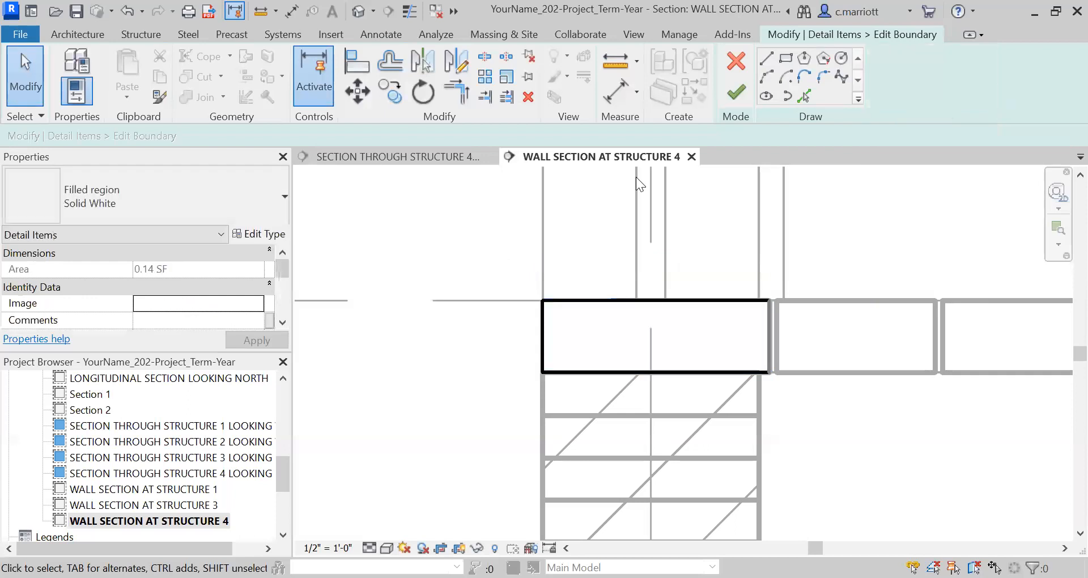
{"action": "left_click", "coordinate": [735, 92]}
{"action": "key", "text": "Escape"}
Examine the outlined end board and the adjoining decking, girder and railing at T.O. SLAB-LEVEL 1
{"action": "scroll", "coordinate": [521, 336], "scroll_direction": "down", "scroll_amount": 2}
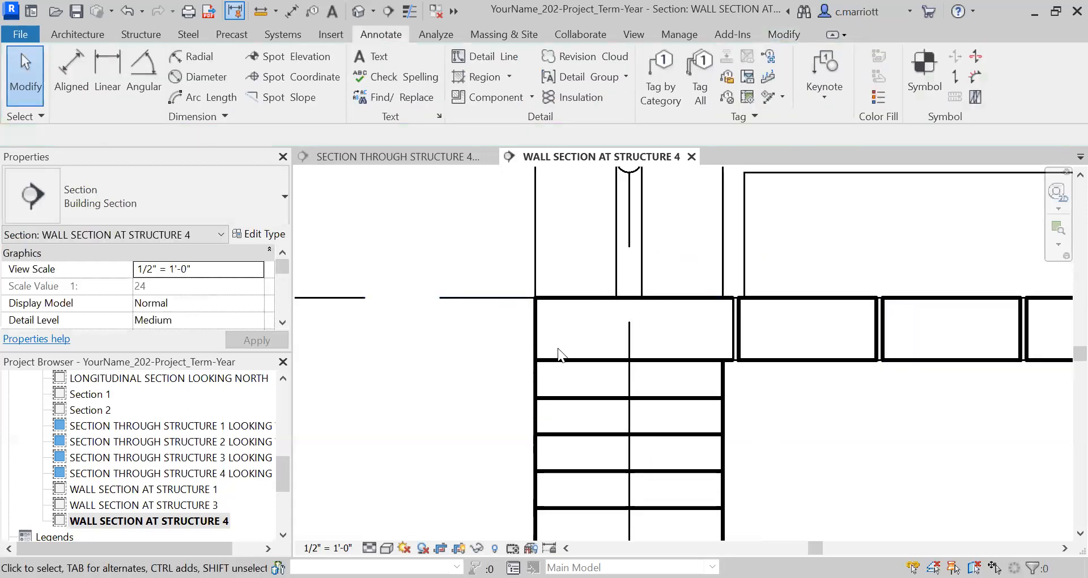
{"action": "scroll", "coordinate": [617, 337], "scroll_direction": "down", "scroll_amount": 2}
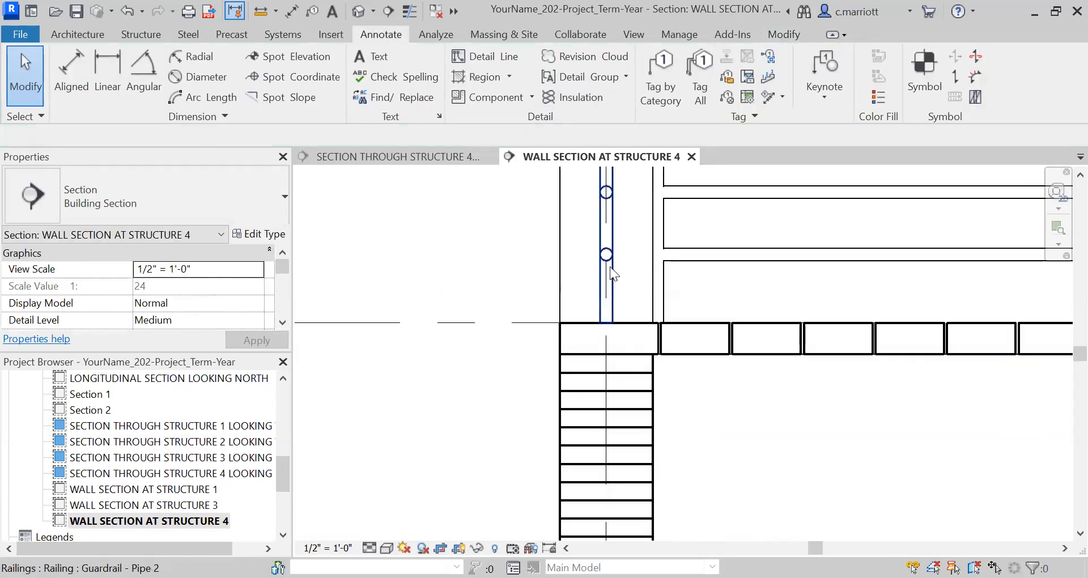
{"action": "scroll", "coordinate": [594, 301], "scroll_direction": "down", "scroll_amount": 1}
{"action": "scroll", "coordinate": [521, 299], "scroll_direction": "down", "scroll_amount": 1}
{"action": "scroll", "coordinate": [546, 307], "scroll_direction": "up", "scroll_amount": 1}
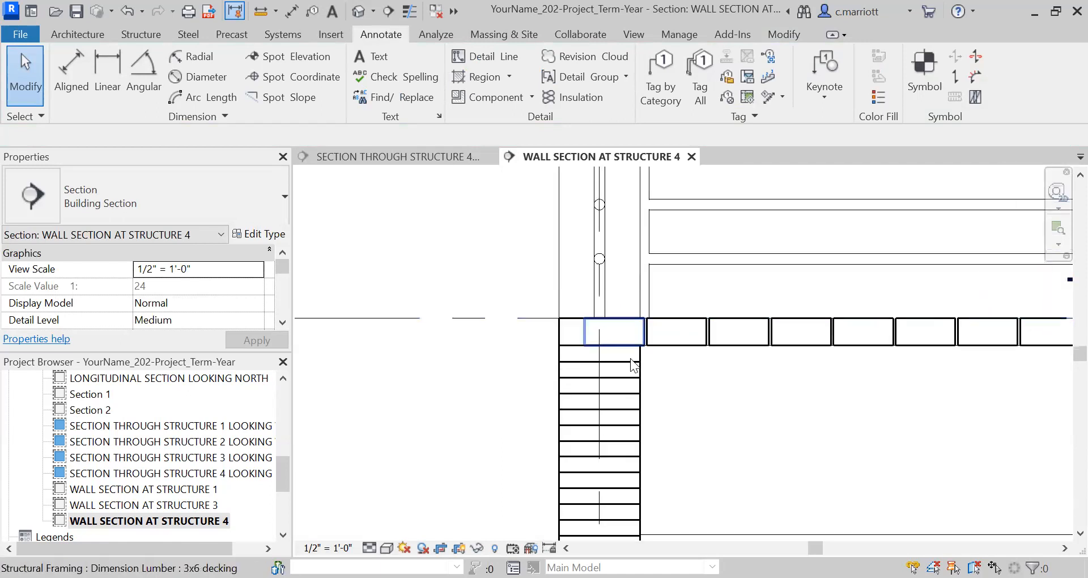
{"action": "scroll", "coordinate": [490, 283], "scroll_direction": "down", "scroll_amount": 5}
{"action": "middle_click_drag", "start_coordinate": [481, 287], "coordinate": [511, 376]}
{"action": "scroll", "coordinate": [511, 376], "scroll_direction": "up", "scroll_amount": 4}
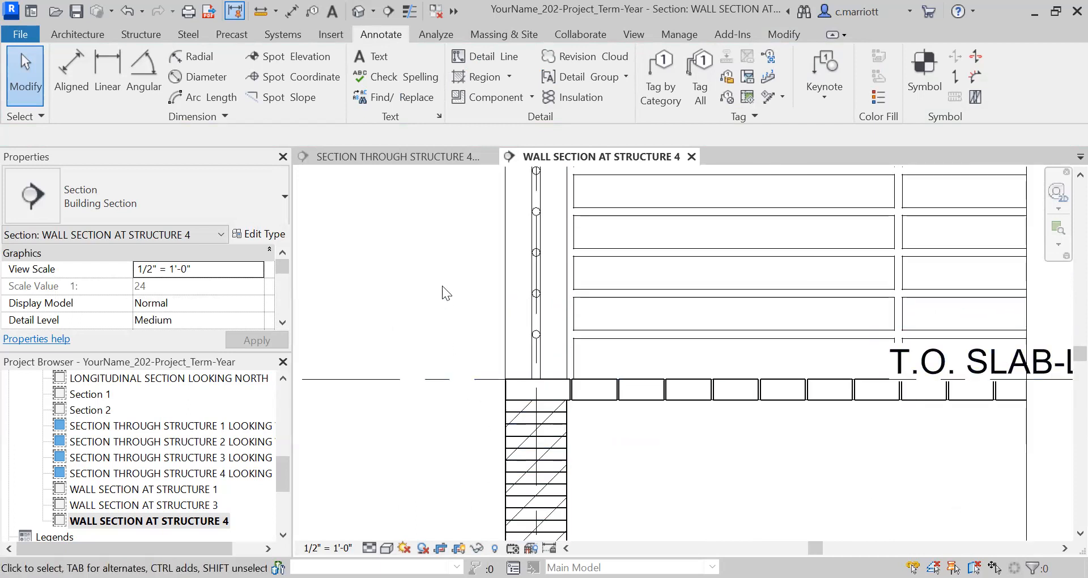
Set the visual style to Wireframe to expose the buried part of the concrete round column above LEVEL 0
{"action": "scroll", "coordinate": [443, 272], "scroll_direction": "down", "scroll_amount": 5}
{"action": "middle_click_drag", "start_coordinate": [443, 257], "coordinate": [485, 275]}
{"action": "middle_click_drag", "start_coordinate": [517, 311], "coordinate": [533, 185]}
{"action": "middle_click_drag", "start_coordinate": [548, 374], "coordinate": [575, 307]}
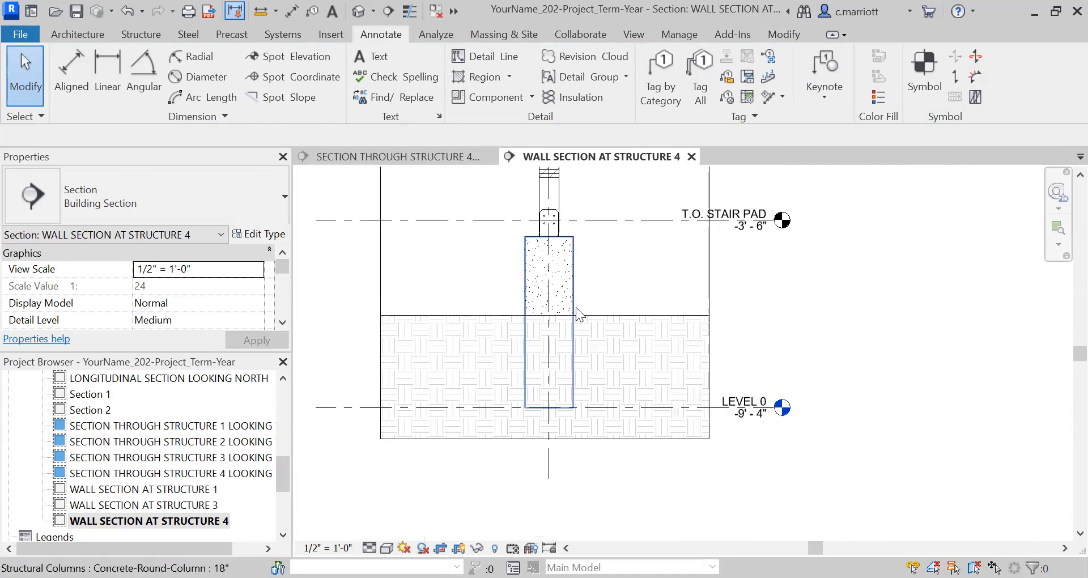
{"action": "scroll", "coordinate": [576, 304], "scroll_direction": "up", "scroll_amount": 1}
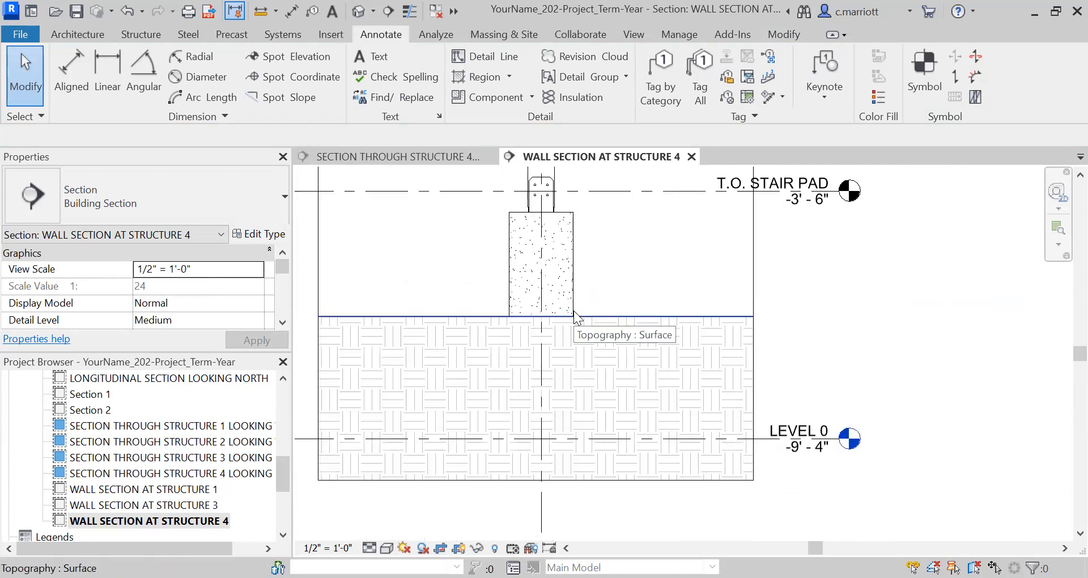
{"action": "scroll", "coordinate": [574, 310], "scroll_direction": "up", "scroll_amount": 1}
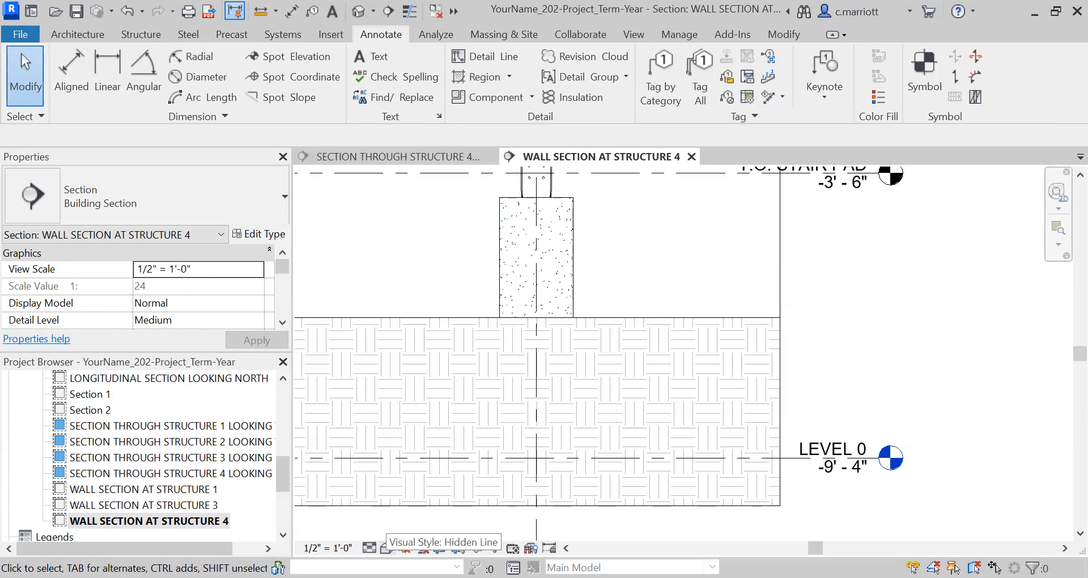
{"action": "left_click", "coordinate": [387, 548]}
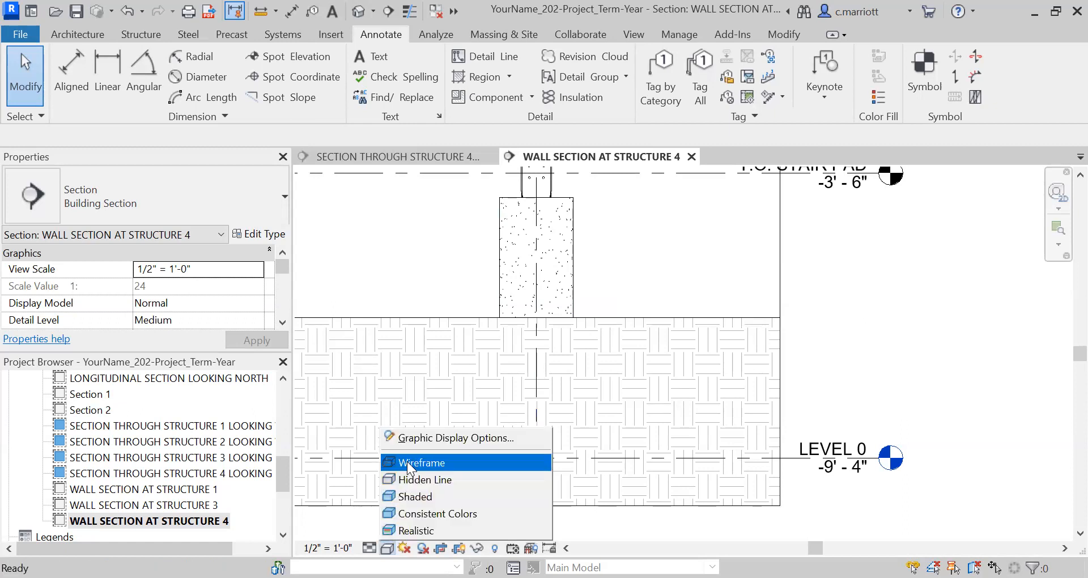
{"action": "left_click", "coordinate": [407, 461]}
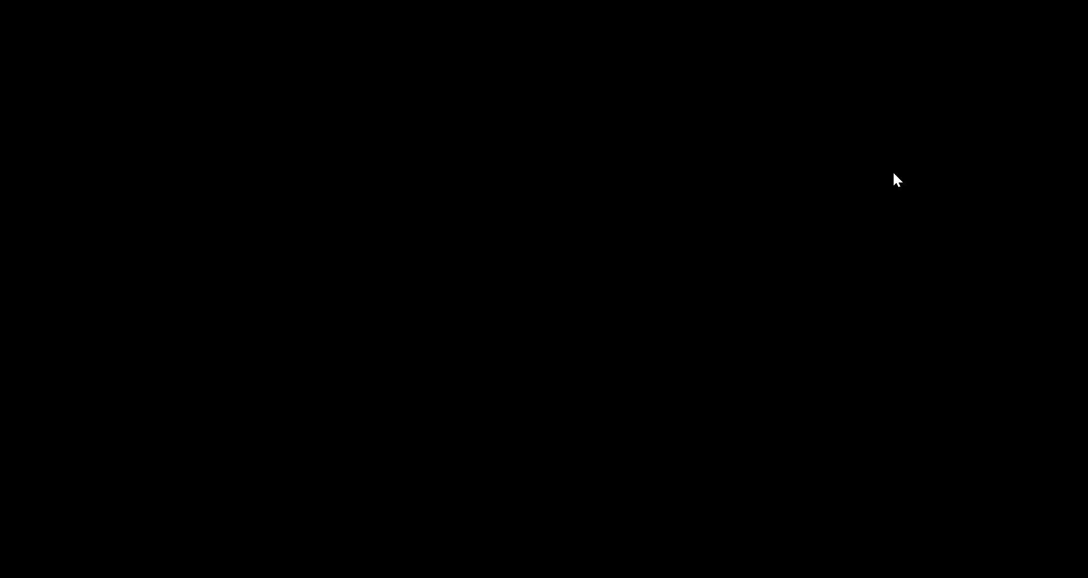
Show the concrete round column's hidden lines through the topography surface
{"action": "left_click", "coordinate": [633, 34]}
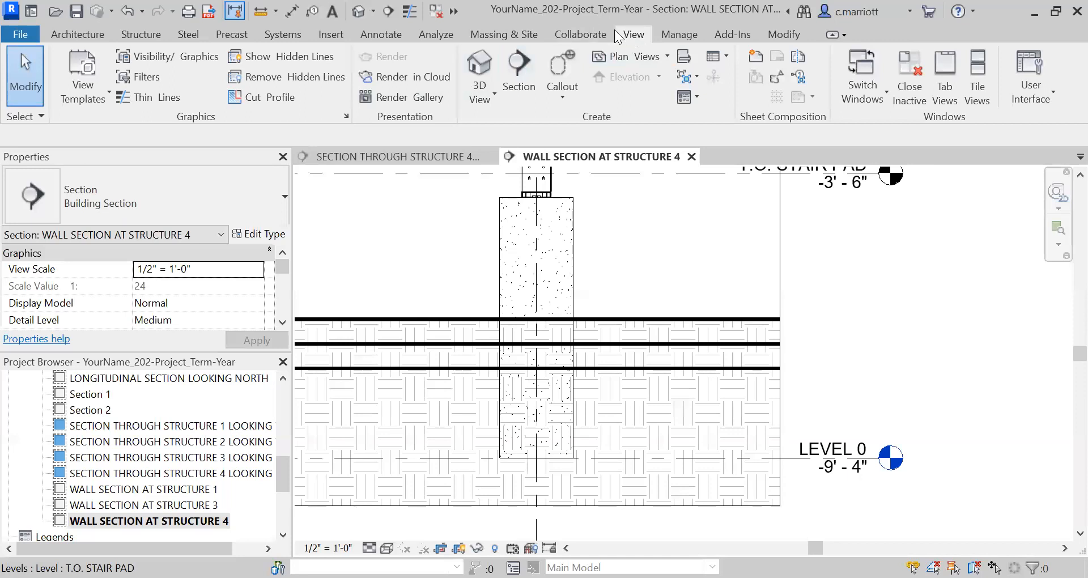
{"action": "left_click", "coordinate": [281, 55]}
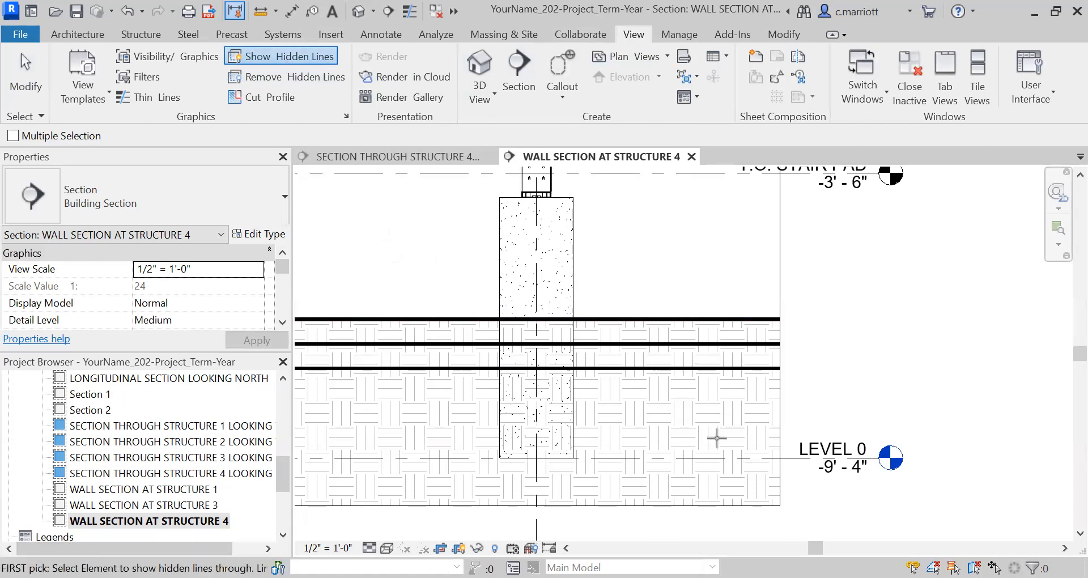
{"action": "left_click", "coordinate": [702, 318]}
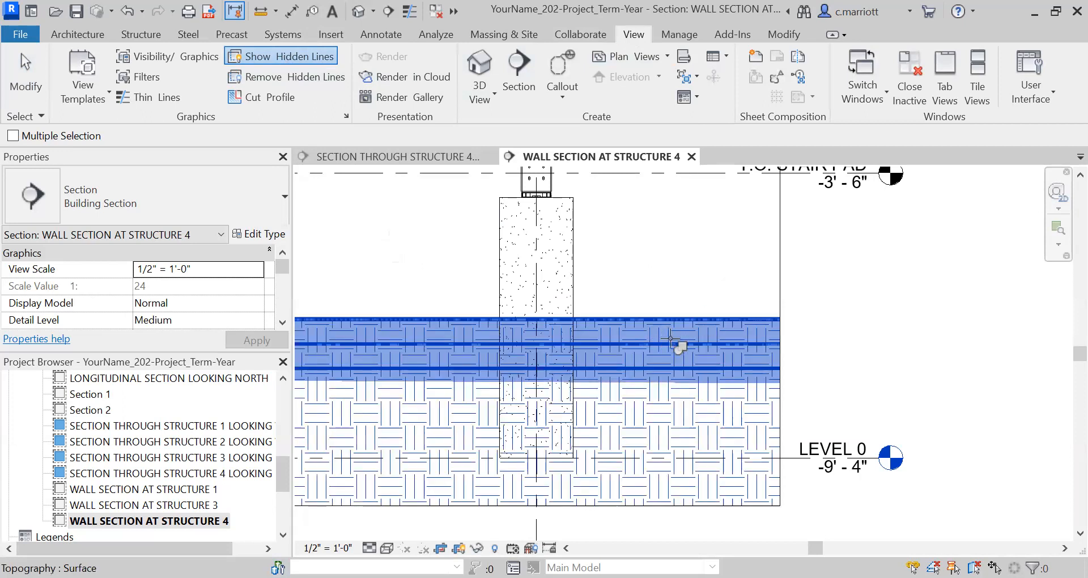
{"action": "left_click", "coordinate": [575, 251]}
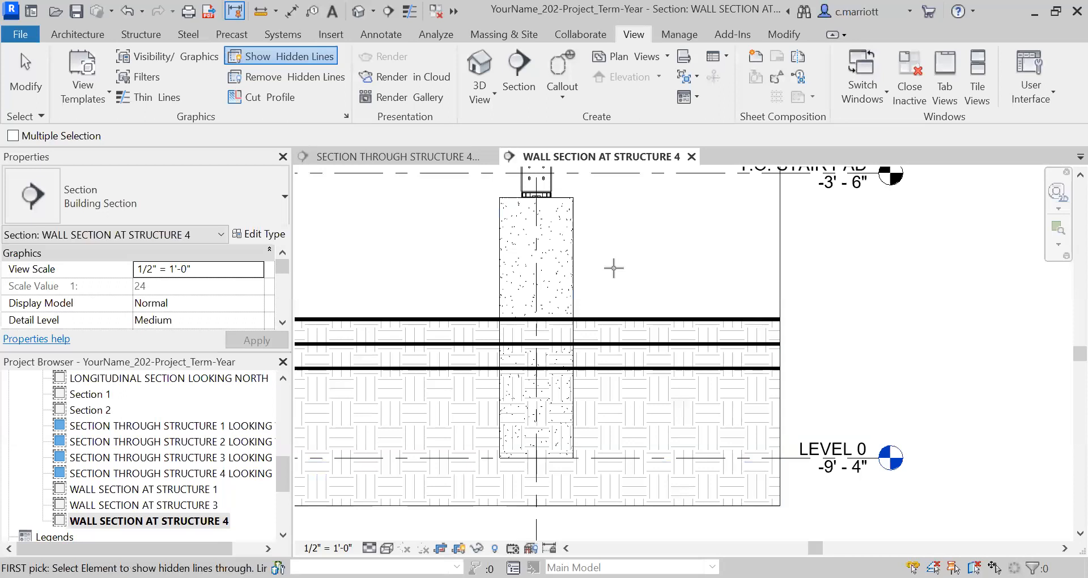
Set the wall section's visual style back to Hidden Line and check the column's dashed outline below grade
{"action": "left_click", "coordinate": [387, 548]}
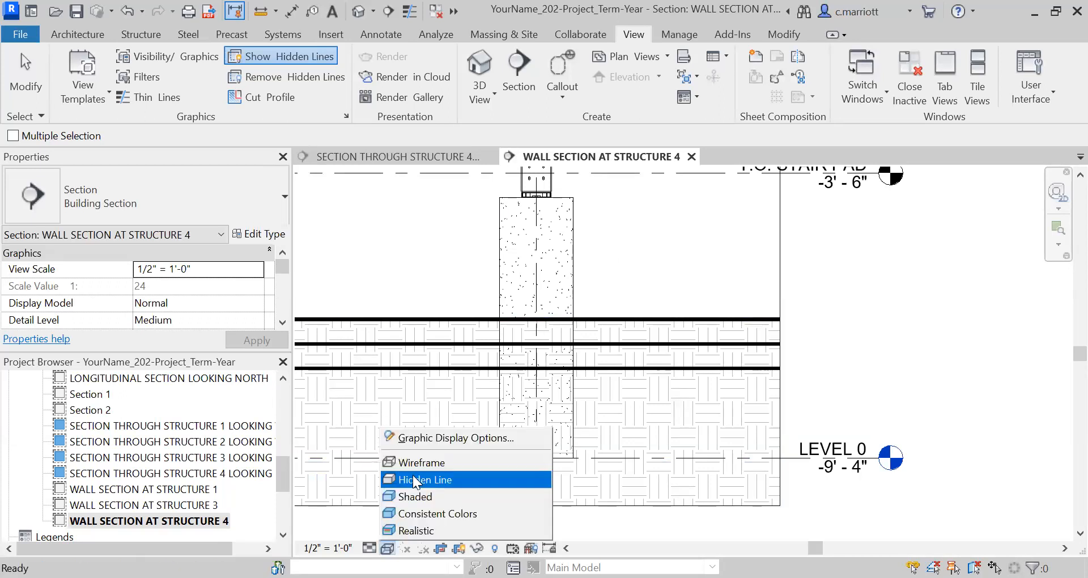
{"action": "left_click", "coordinate": [415, 481]}
{"action": "scroll", "coordinate": [590, 372], "scroll_direction": "up", "scroll_amount": 2}
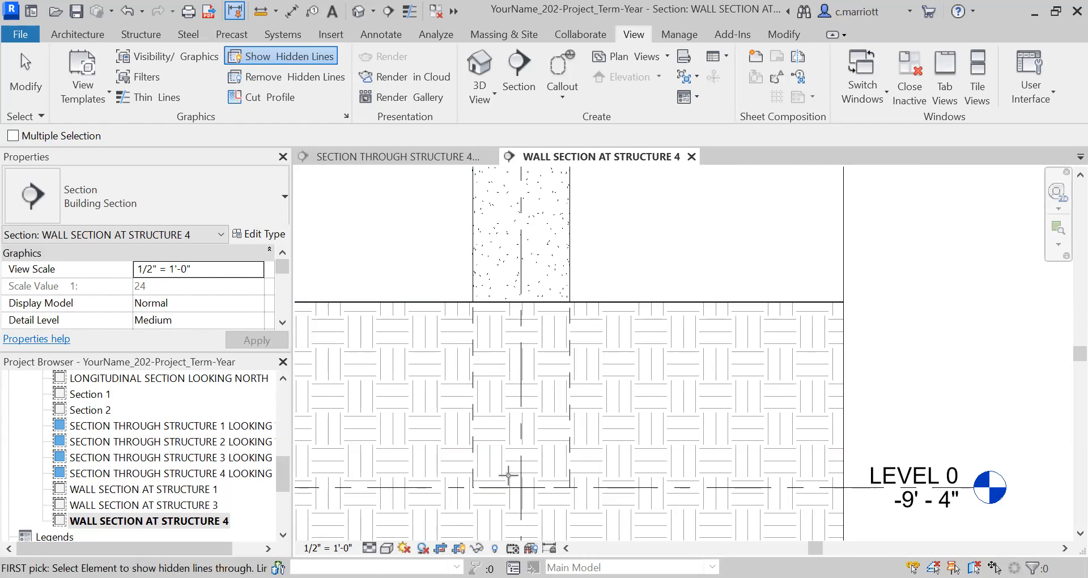
Review the full wall section from the concrete column footing up to the T.O. SUBFLOOR - LEVEL 2 roof edge
{"action": "scroll", "coordinate": [519, 337], "scroll_direction": "down", "scroll_amount": 4}
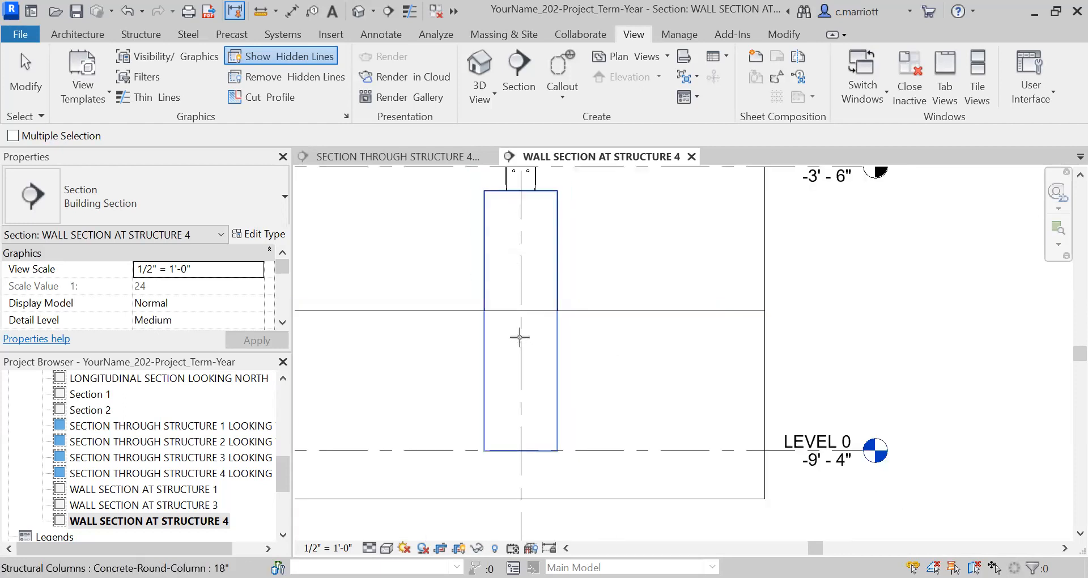
{"action": "scroll", "coordinate": [554, 328], "scroll_direction": "down", "scroll_amount": 2}
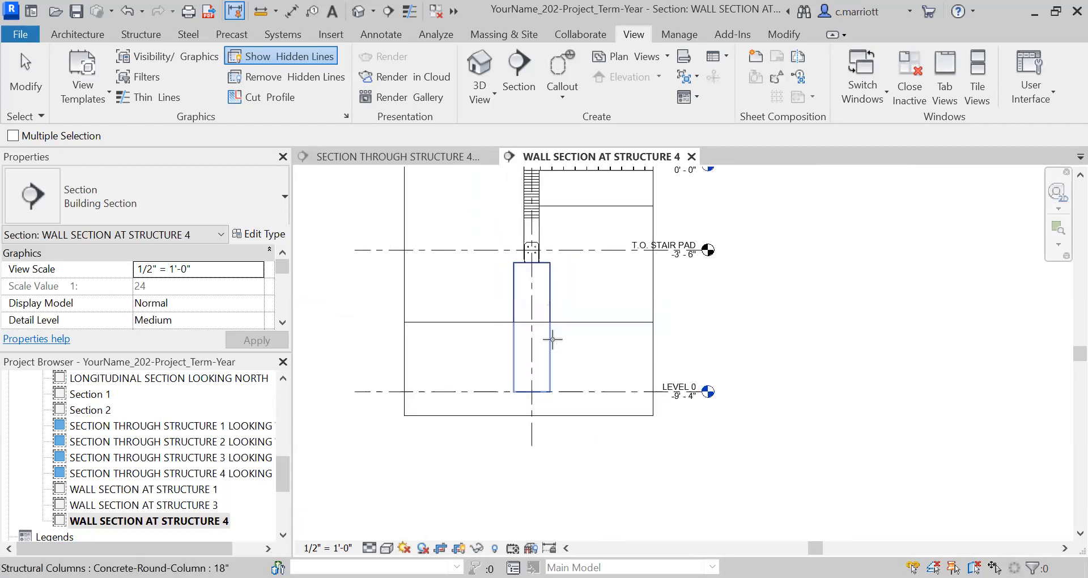
{"action": "middle_click_drag", "start_coordinate": [556, 360], "coordinate": [602, 464]}
{"action": "scroll", "coordinate": [588, 369], "scroll_direction": "down", "scroll_amount": 4}
{"action": "middle_click_drag", "start_coordinate": [599, 350], "coordinate": [584, 450]}
{"action": "scroll", "coordinate": [583, 342], "scroll_direction": "up", "scroll_amount": 5}
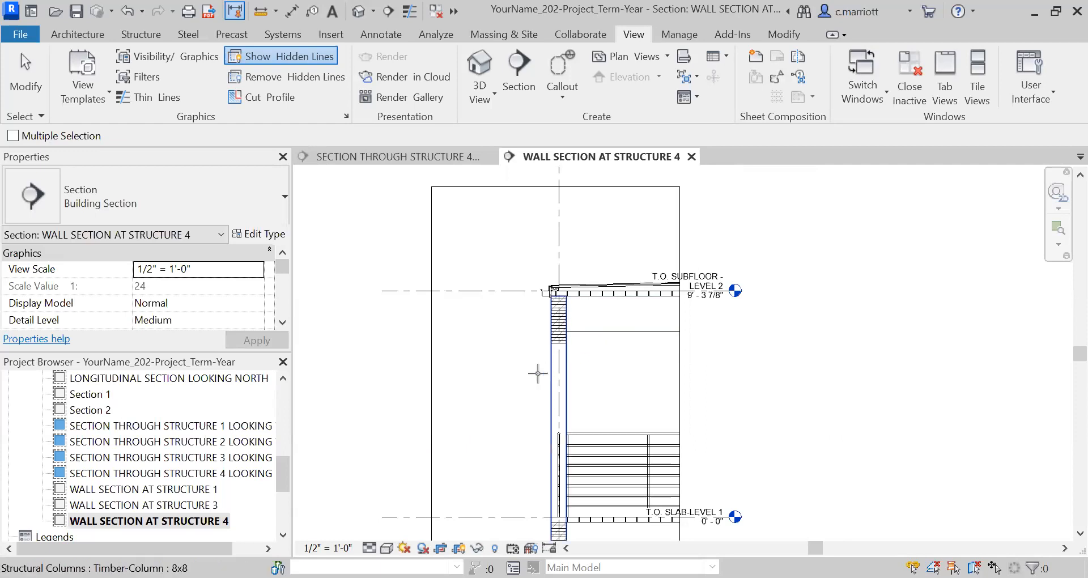
{"action": "middle_click_drag", "start_coordinate": [499, 375], "coordinate": [515, 351]}
{"action": "scroll", "coordinate": [510, 360], "scroll_direction": "down", "scroll_amount": 4}
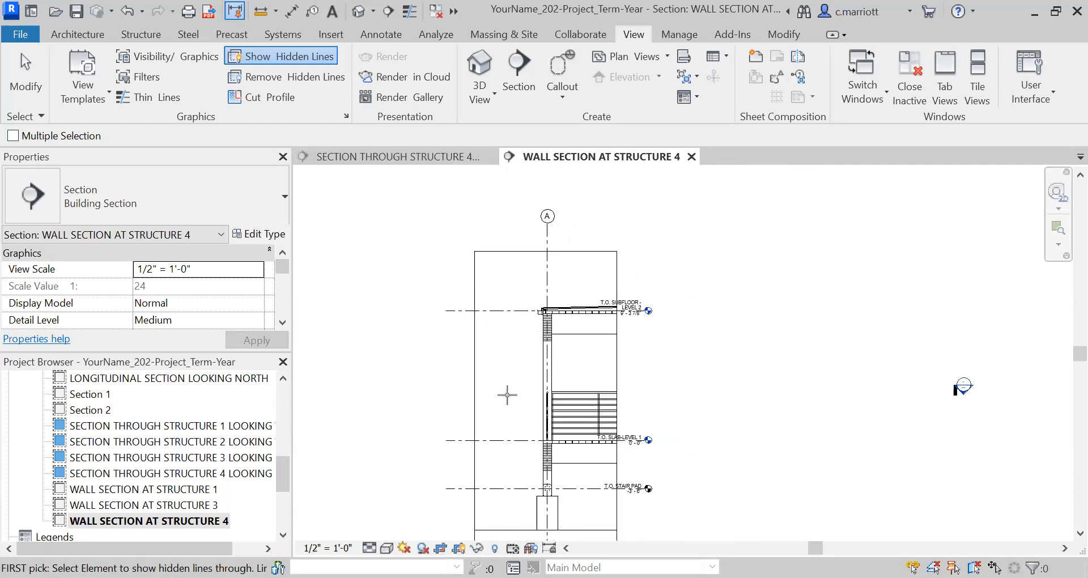